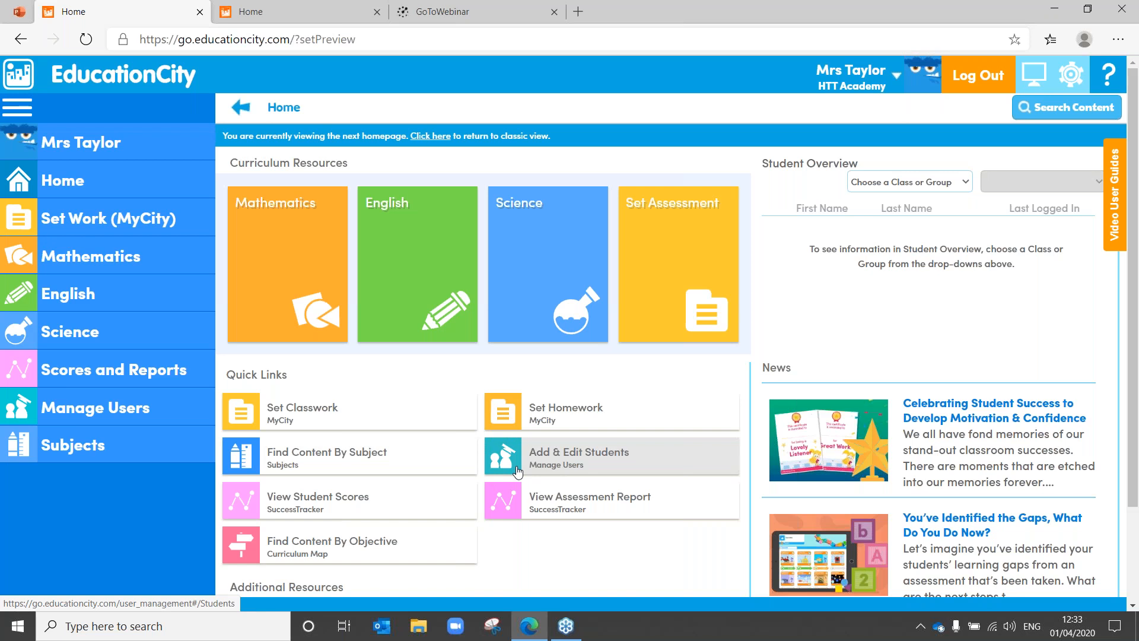
Step: Open Manage Users > Students from the Add & Edit Students quick link, showing 139 students
{"action": "left_click", "coordinate": [518, 471]}
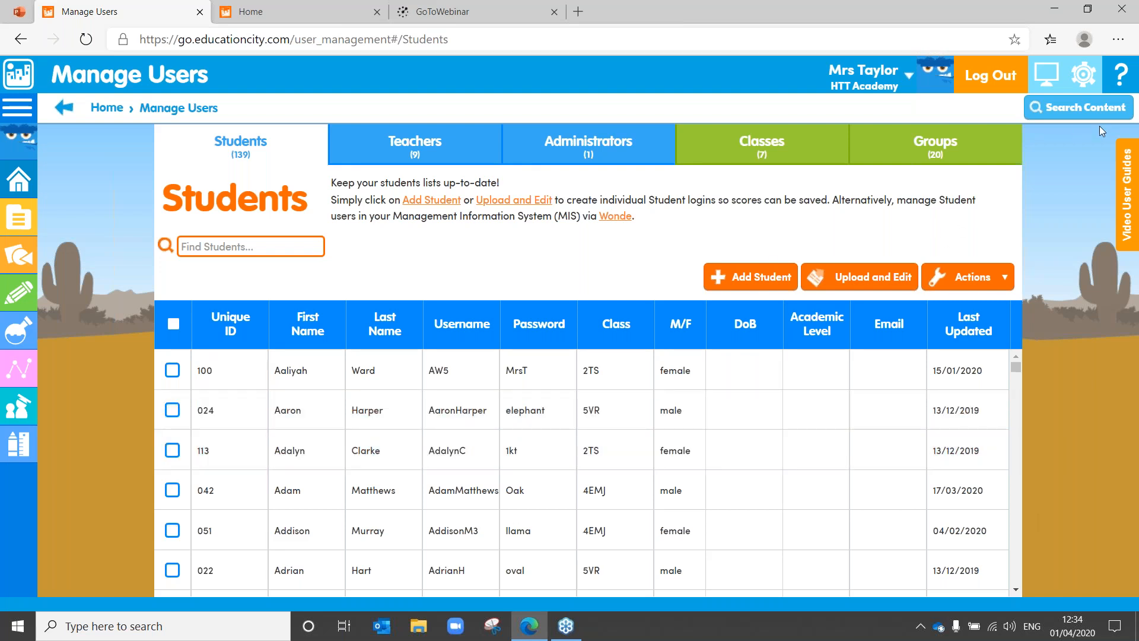
{"action": "left_click", "coordinate": [1068, 151]}
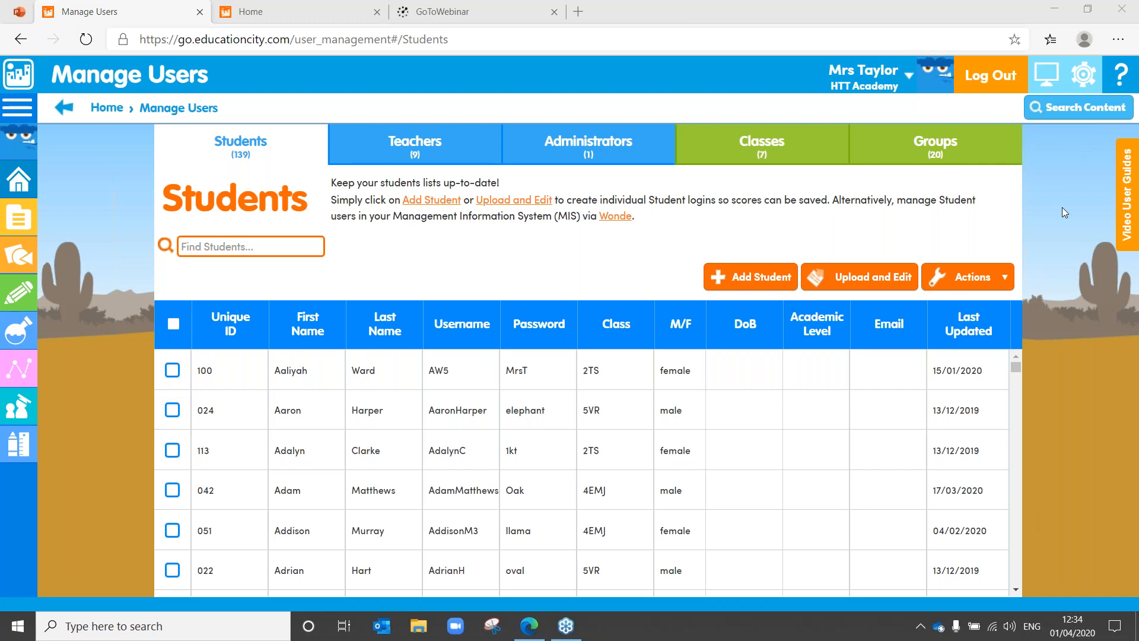
{"action": "left_click", "coordinate": [733, 279]}
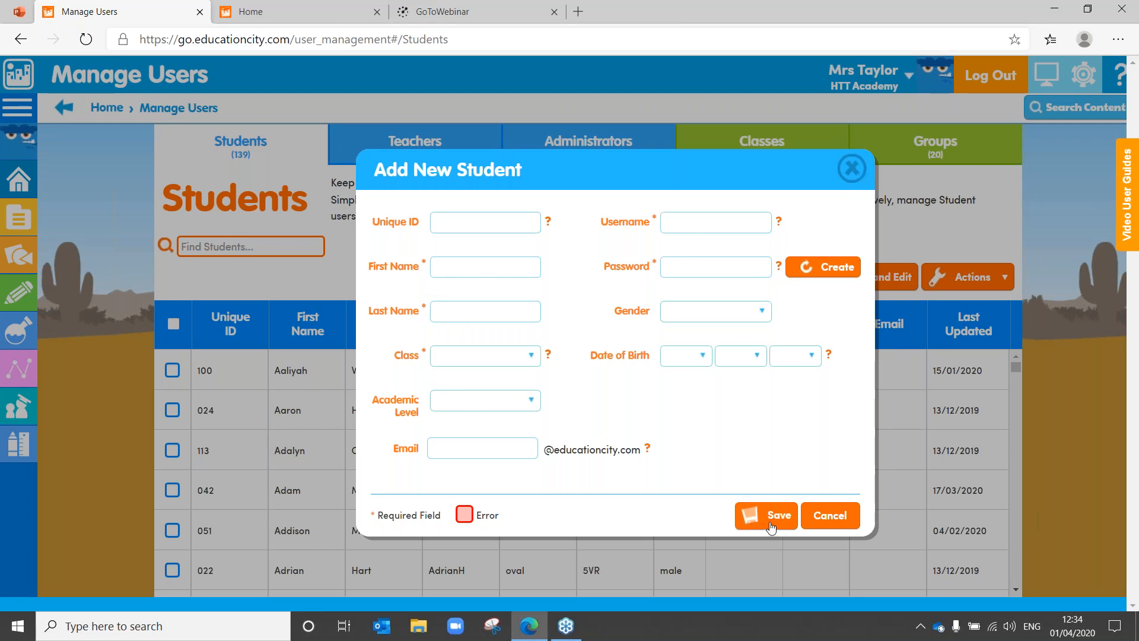
{"action": "left_click", "coordinate": [852, 170]}
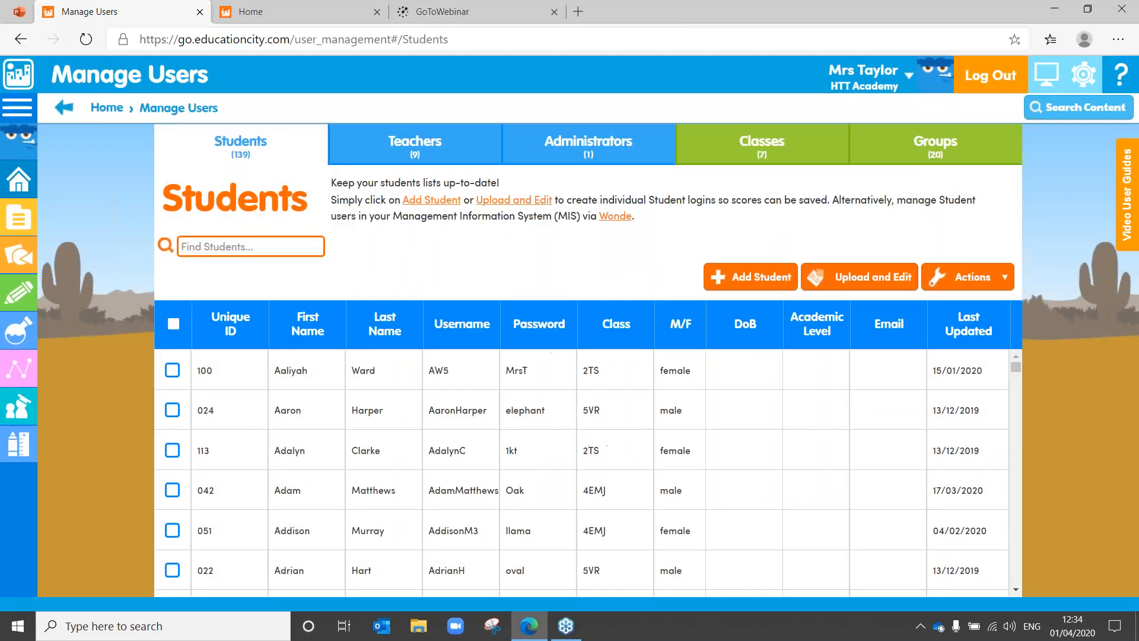
Step: View the Teachers list and one teacher's account details, then go back to Students
{"action": "left_click", "coordinate": [421, 149]}
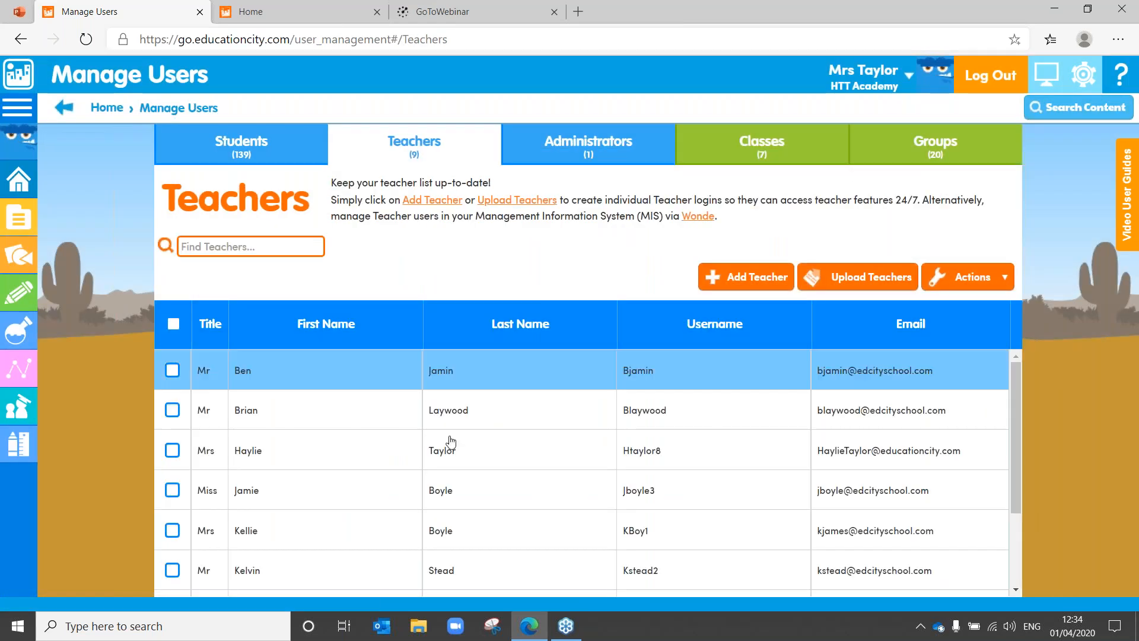
{"action": "left_click", "coordinate": [521, 389]}
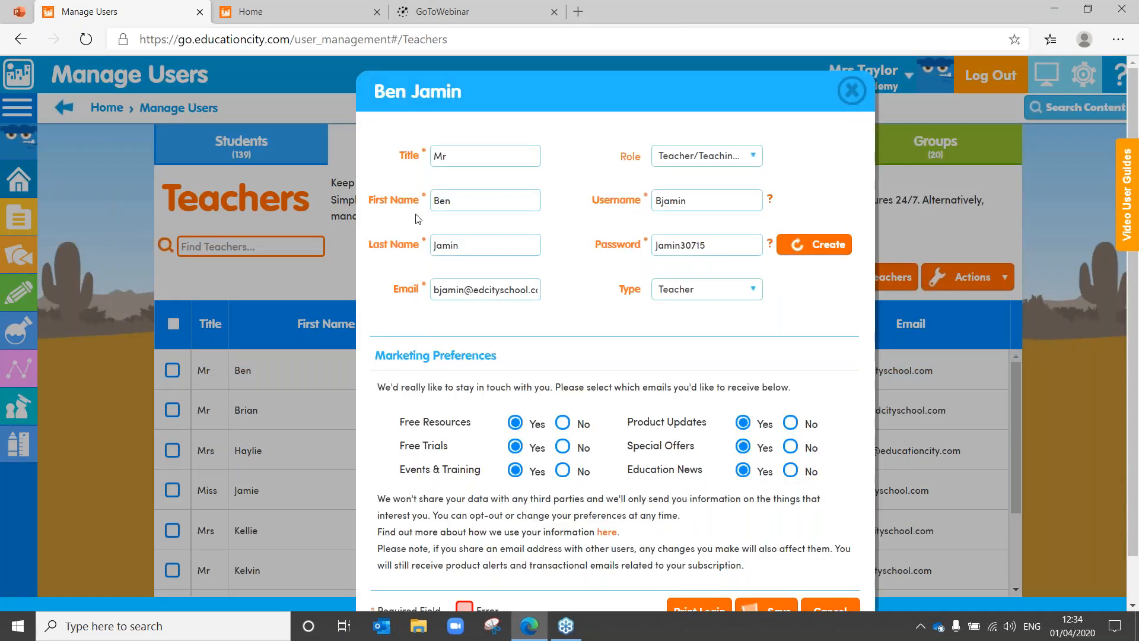
{"action": "left_click", "coordinate": [852, 91]}
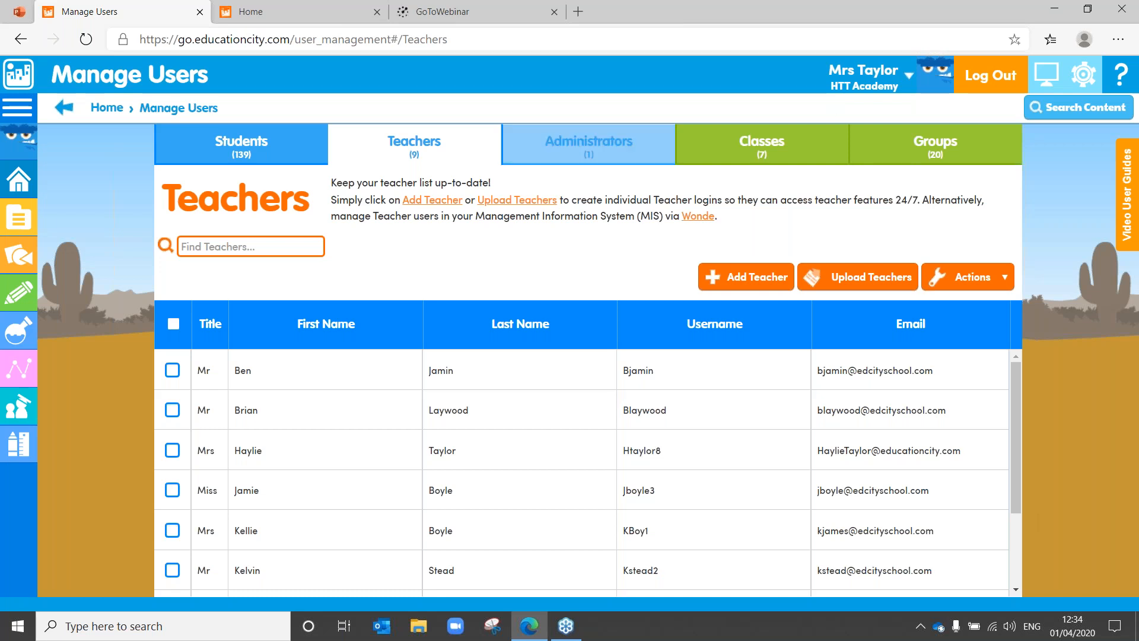
{"action": "left_click", "coordinate": [263, 153]}
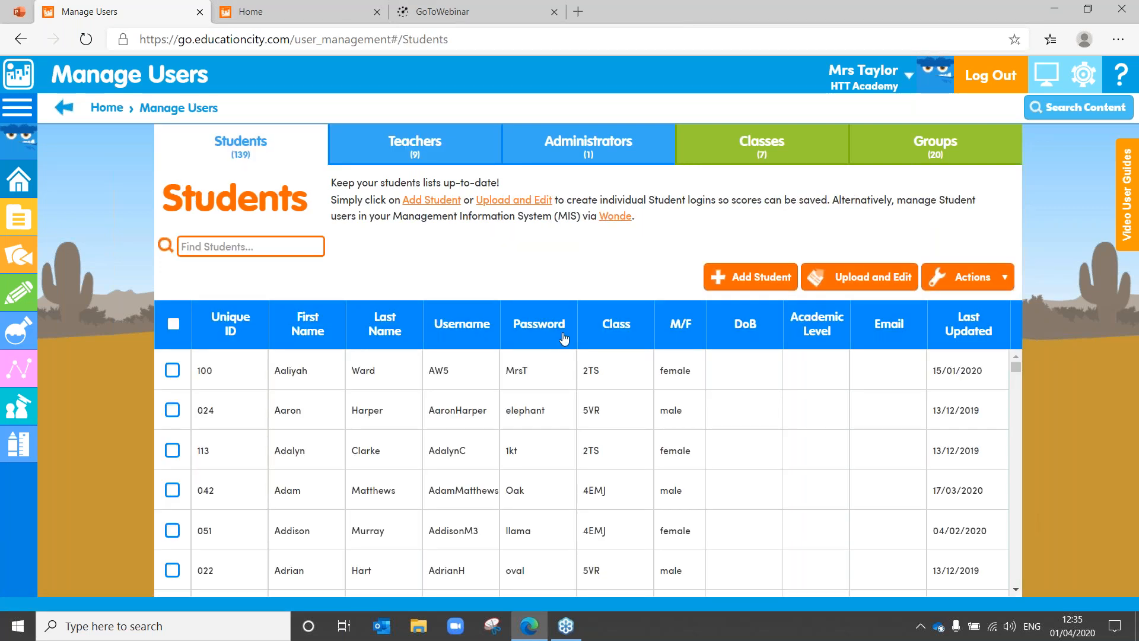
Step: Look at the Upload and Edit Students page, then leave it for the student list
{"action": "left_click", "coordinate": [854, 286]}
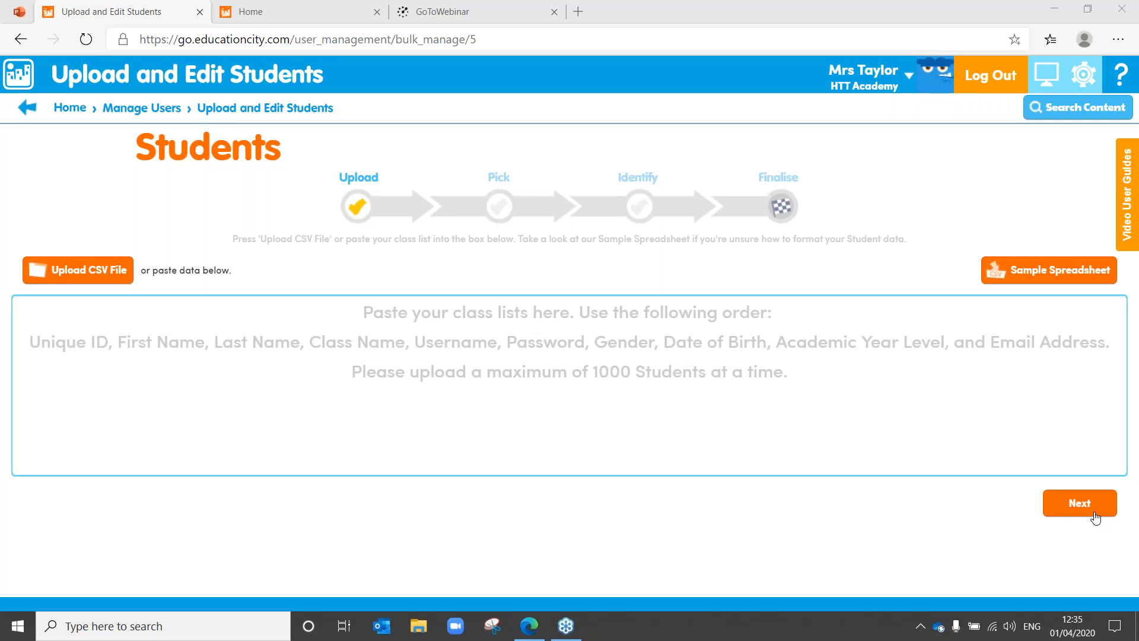
{"action": "left_click", "coordinate": [27, 107]}
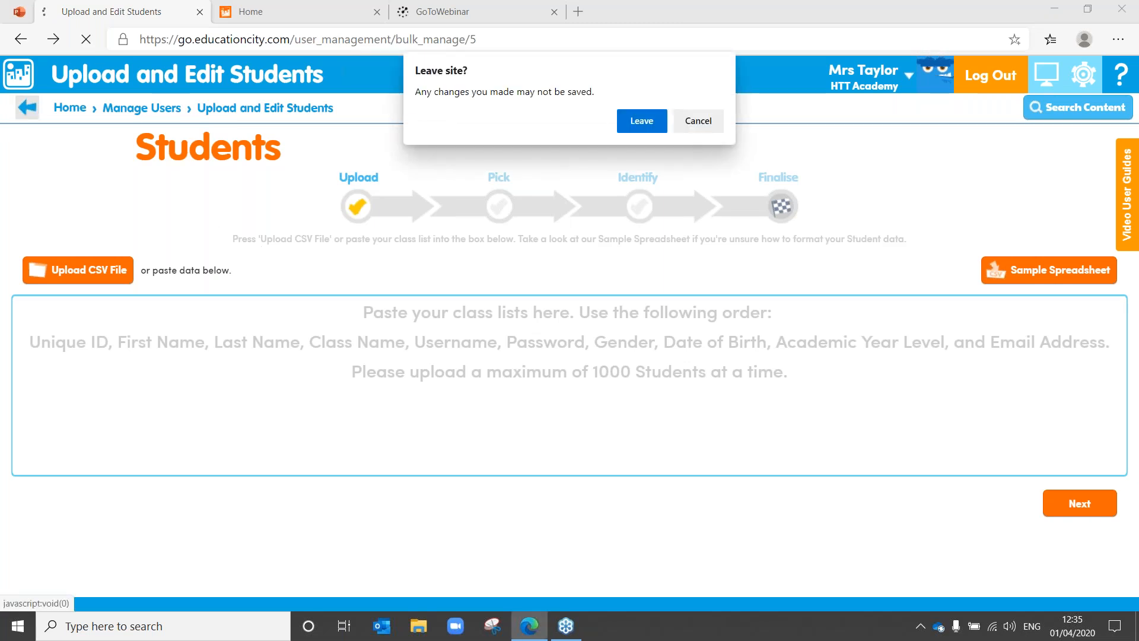
{"action": "left_click", "coordinate": [641, 121]}
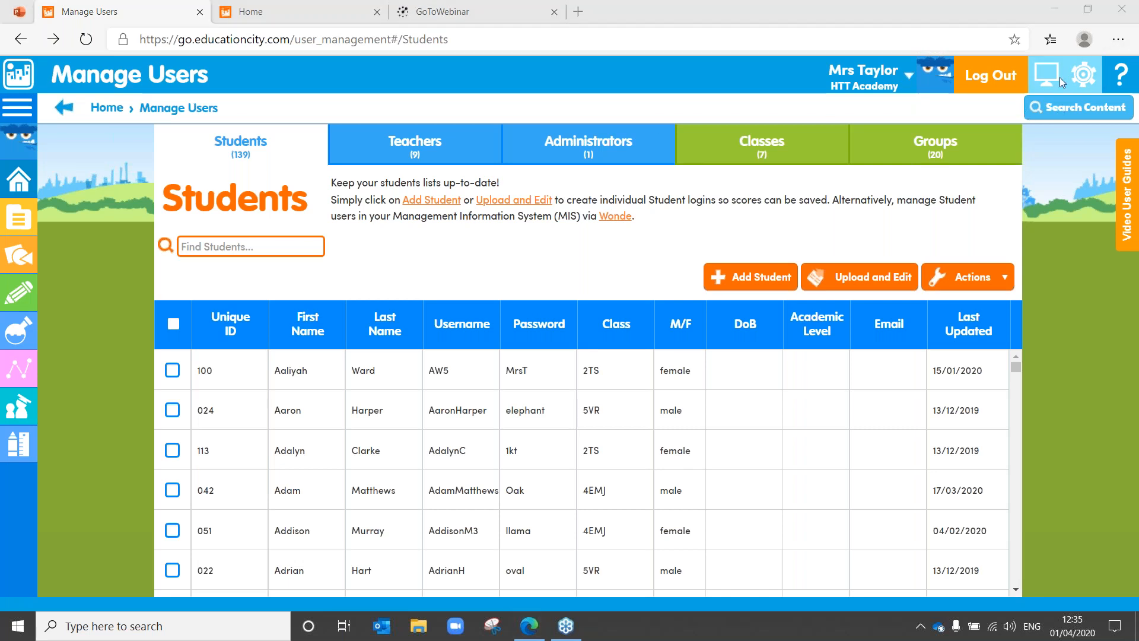
Step: Try select-all and the Actions menu, then leave only the first student ticked
{"action": "left_click", "coordinate": [173, 325]}
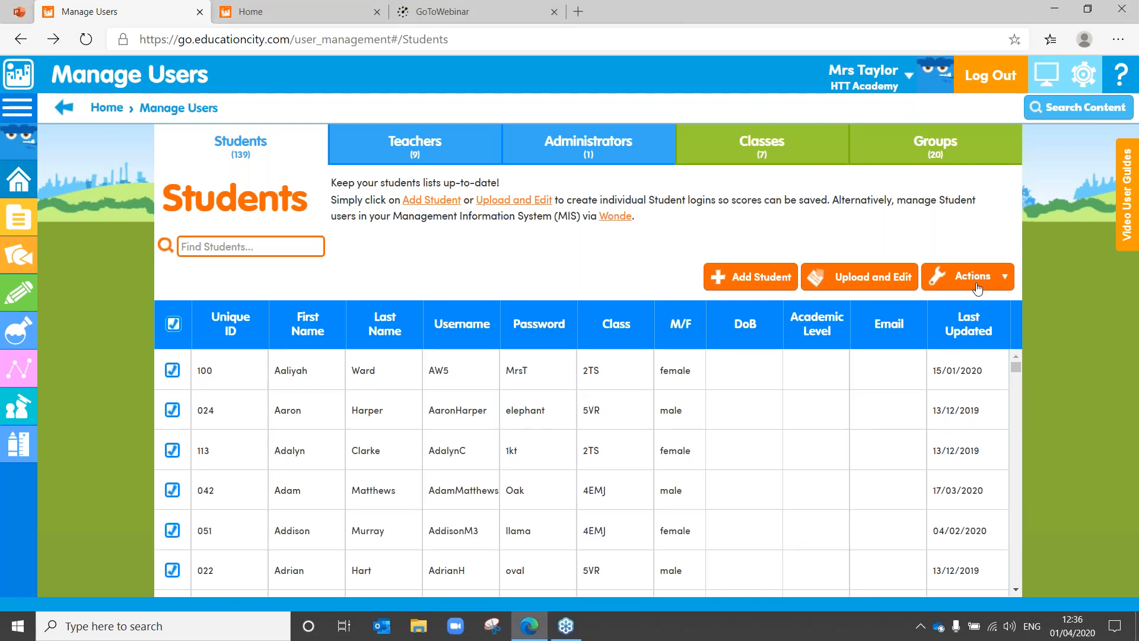
{"action": "left_click", "coordinate": [978, 289]}
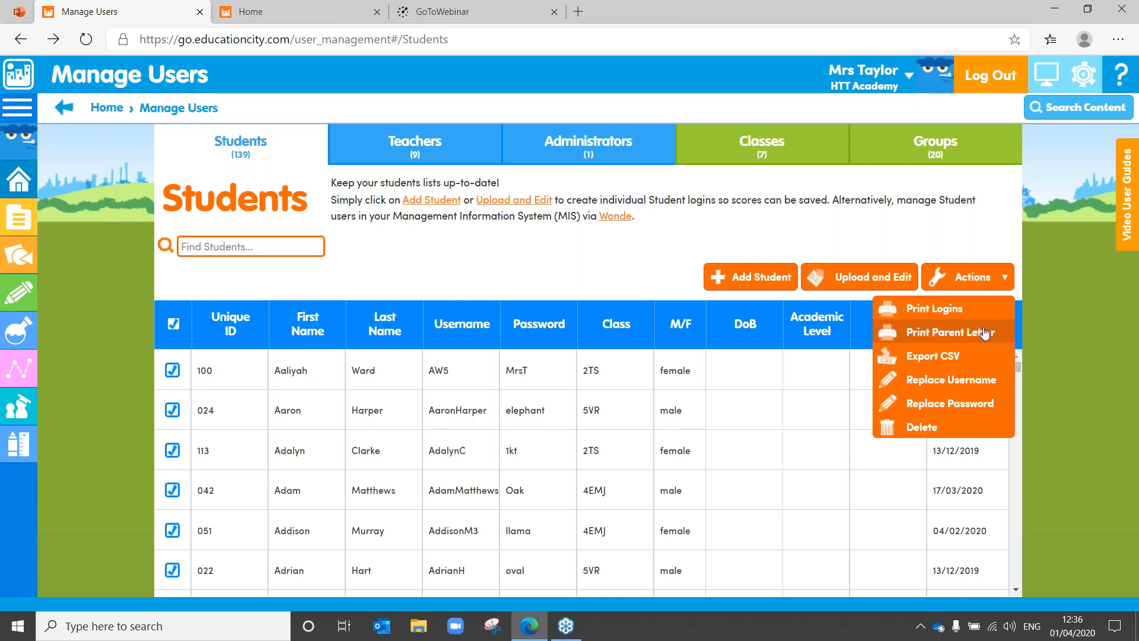
{"action": "left_click", "coordinate": [477, 277]}
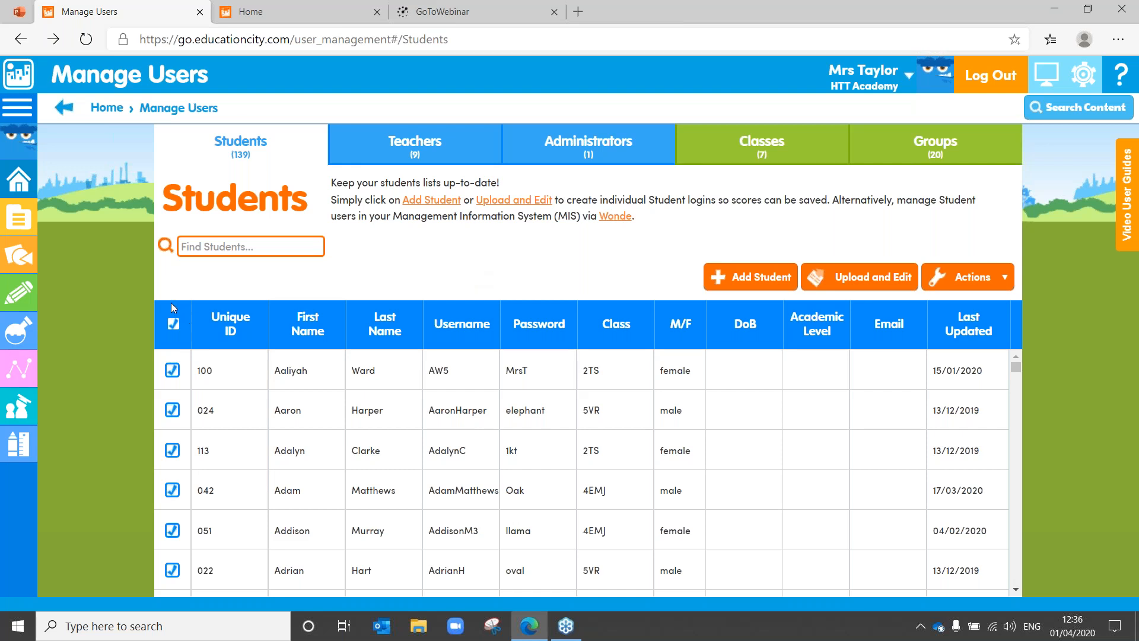
{"action": "left_click", "coordinate": [173, 323]}
{"action": "left_click", "coordinate": [172, 371]}
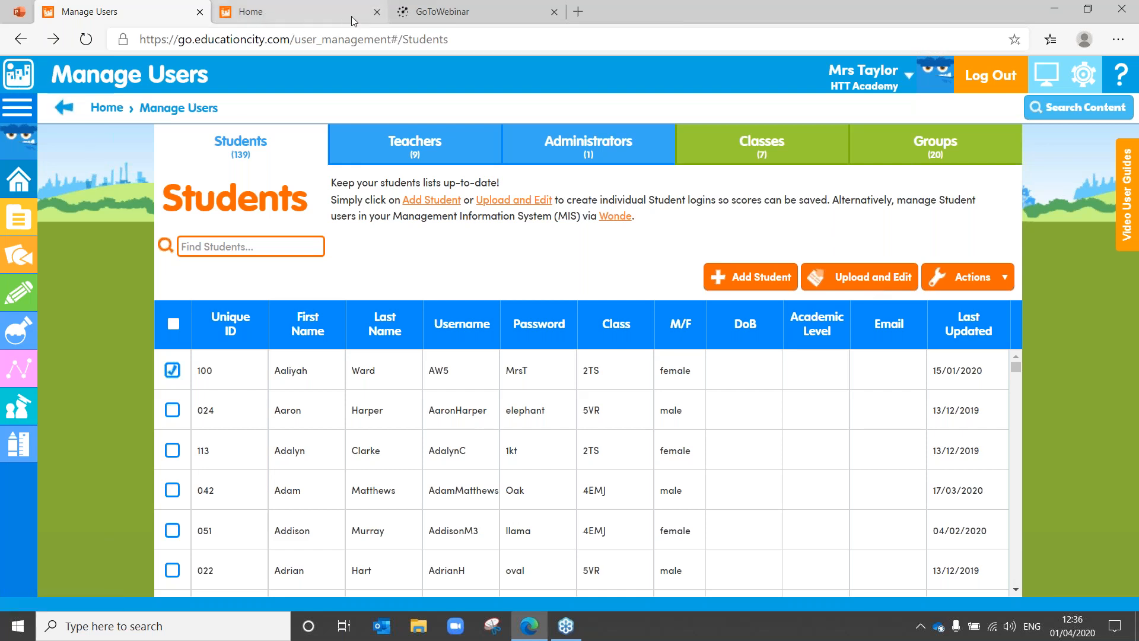
Step: Move the PowerPoint deck on to the 'Now what?' slide and return to Manage Users
{"action": "left_click", "coordinate": [19, 11]}
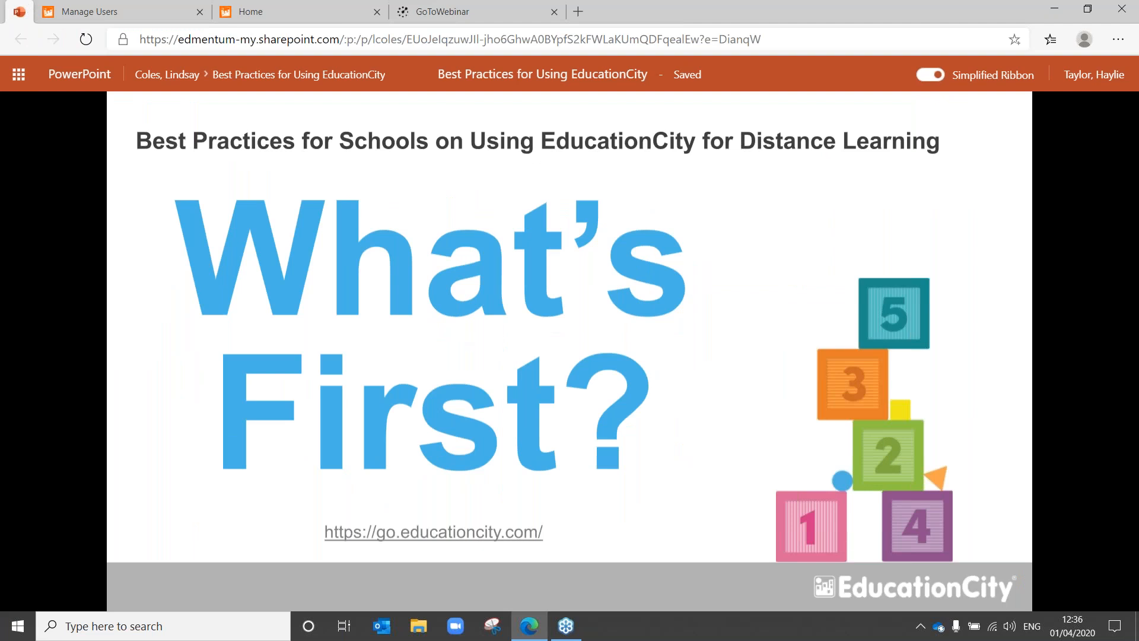
{"action": "key", "text": "Right"}
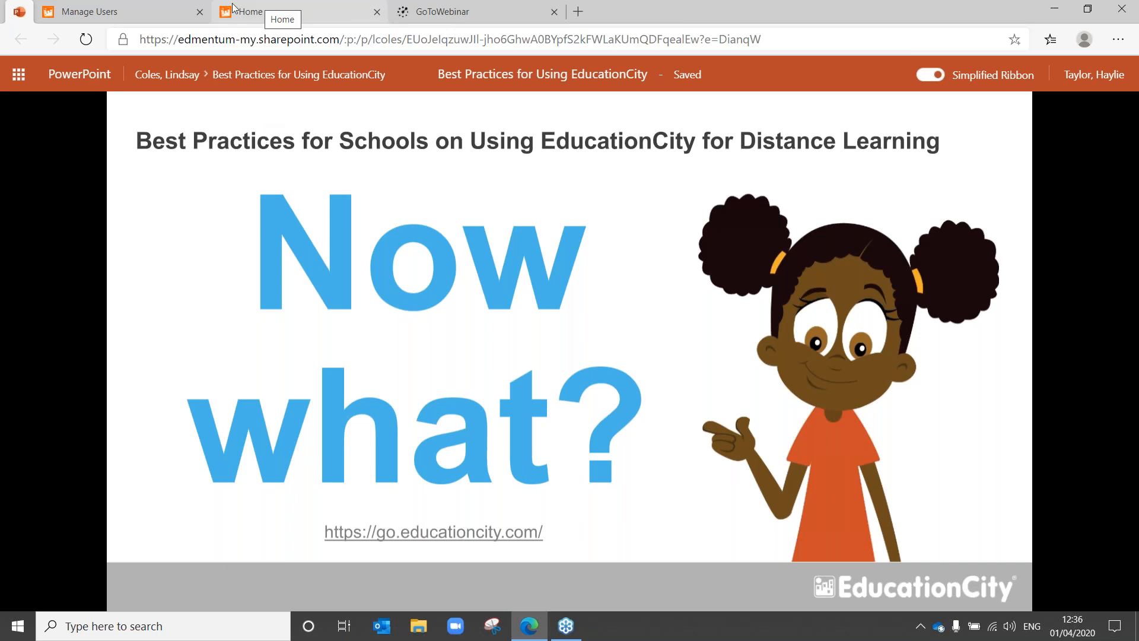
{"action": "left_click", "coordinate": [119, 7]}
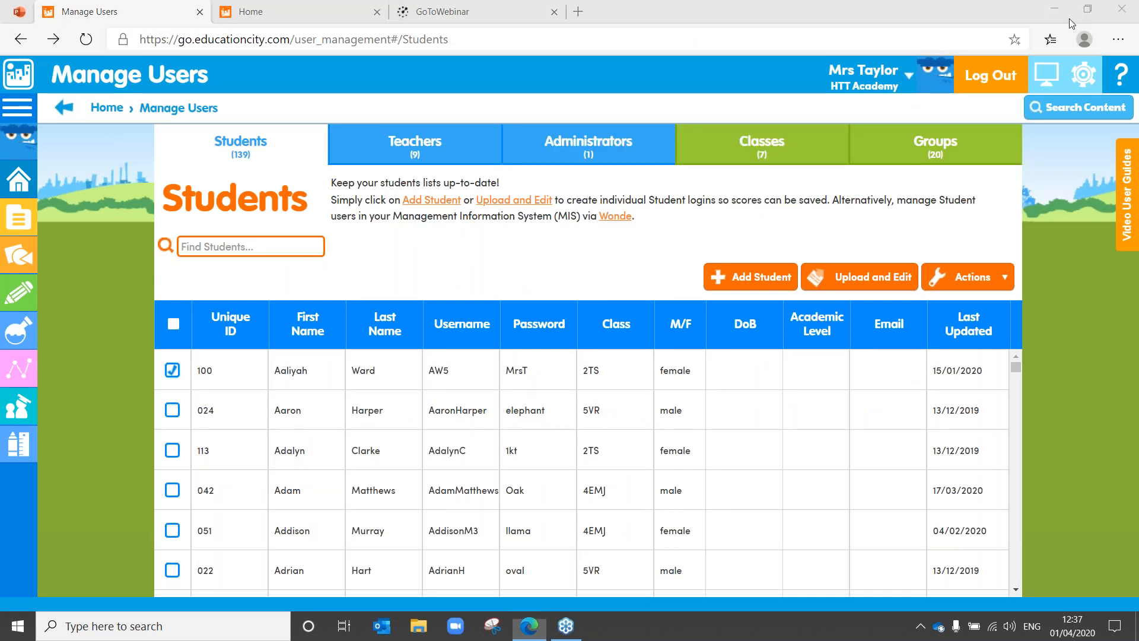
Step: Show the Groups tab and scroll through its 20 groups, like 1KT- ABU and Pupil Premium
{"action": "left_click", "coordinate": [959, 143]}
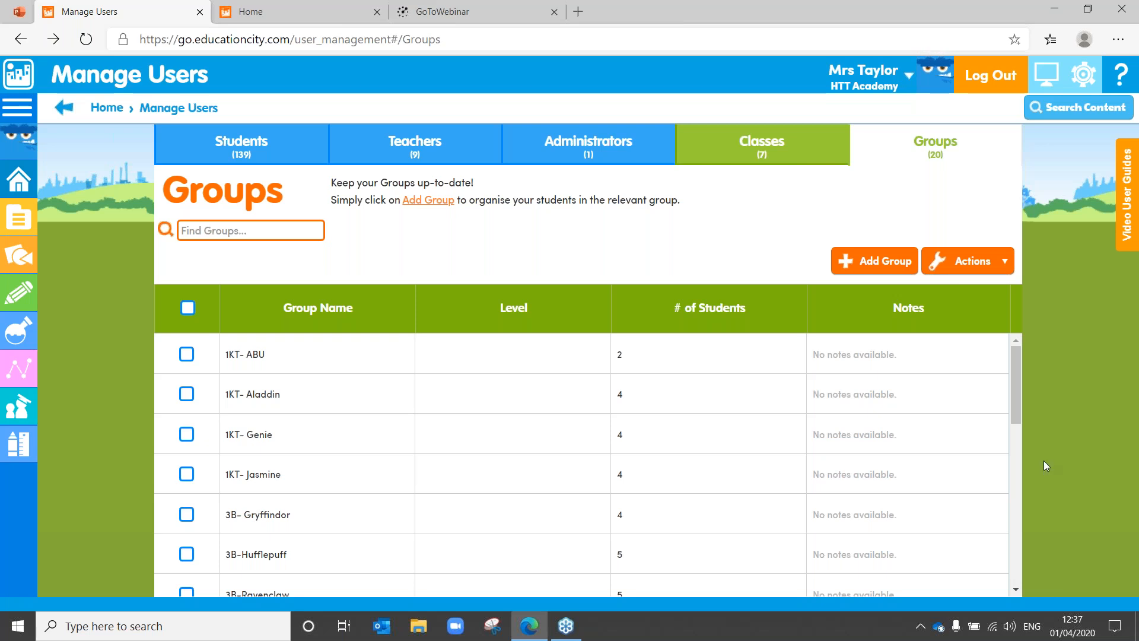
{"action": "left_click", "coordinate": [1016, 590]}
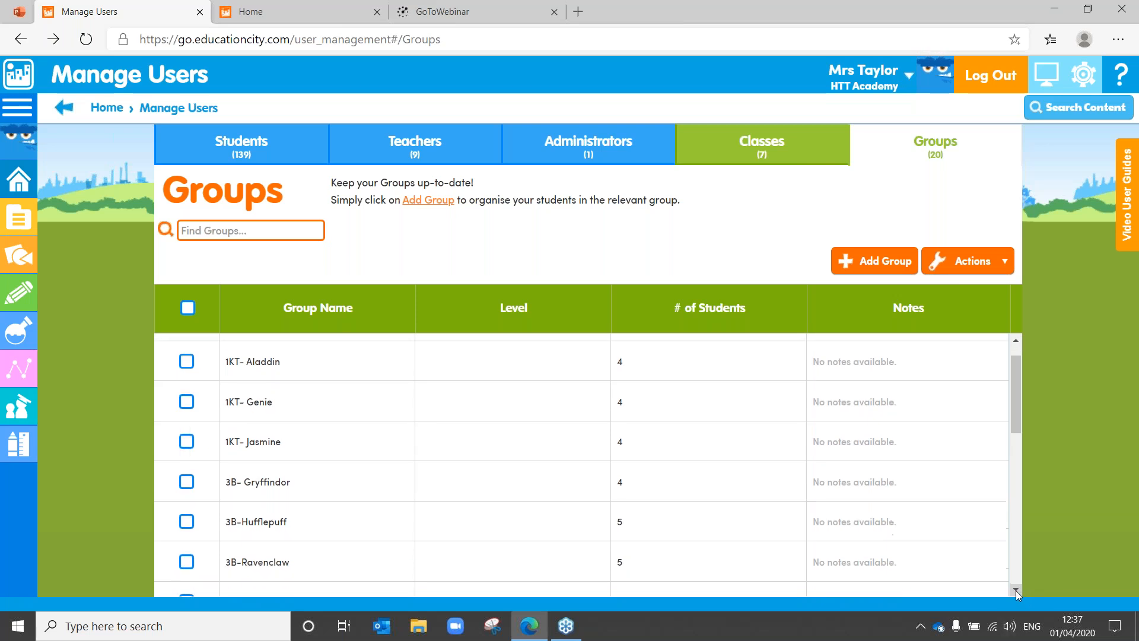
{"action": "left_click", "coordinate": [1016, 590]}
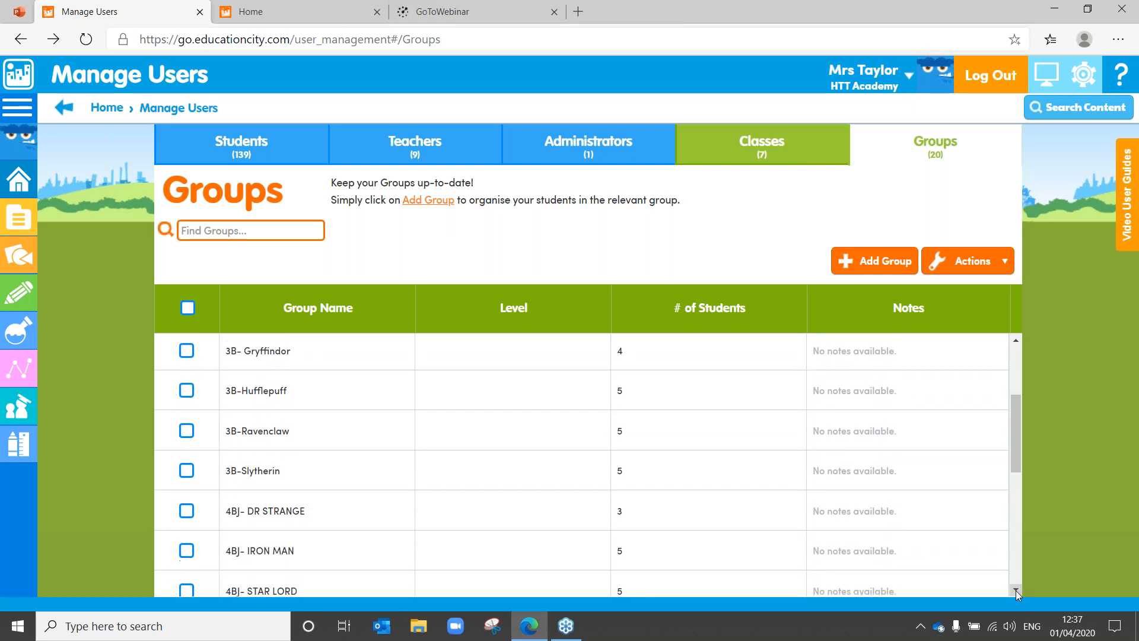
{"action": "left_click", "coordinate": [1016, 590]}
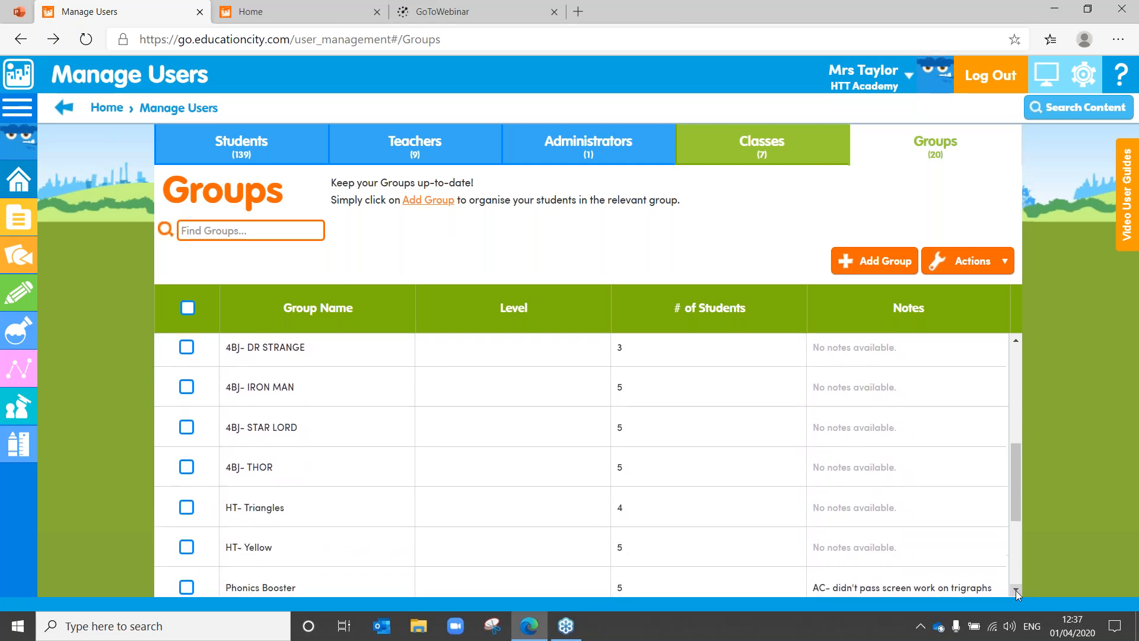
{"action": "left_click", "coordinate": [1015, 589]}
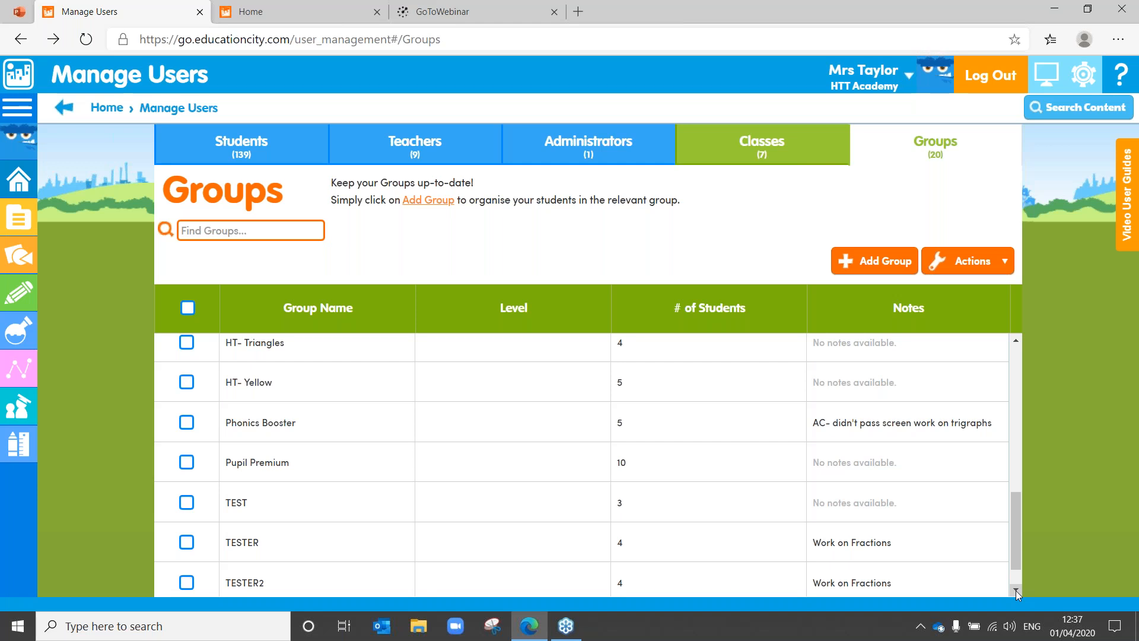
{"action": "left_click", "coordinate": [1016, 590]}
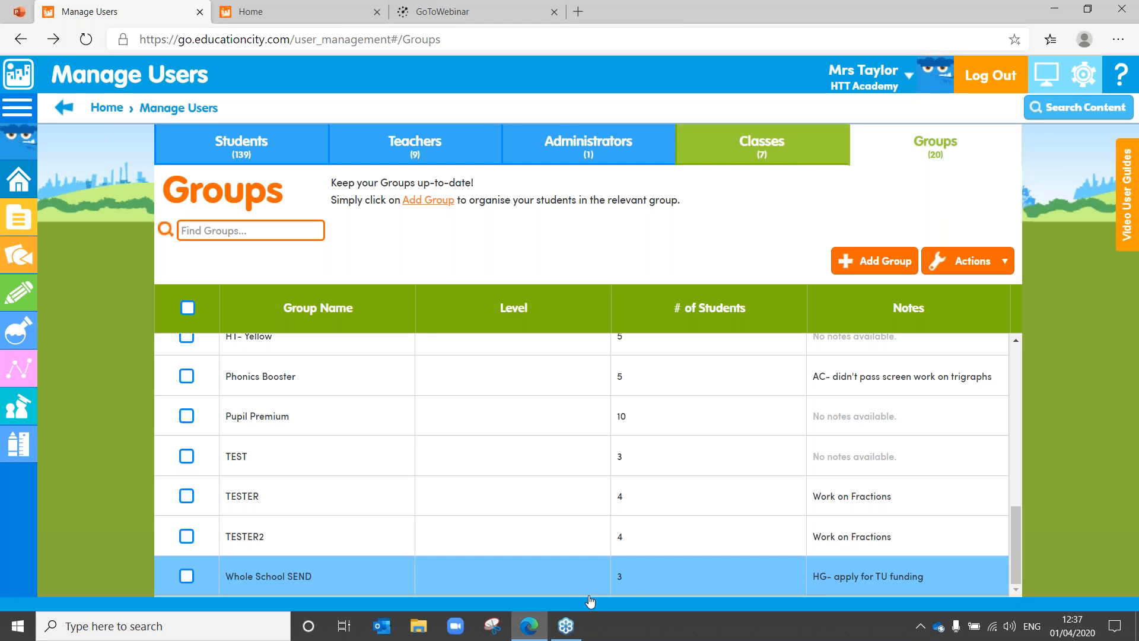
{"action": "left_click_drag", "start_coordinate": [1016, 561], "coordinate": [984, 350]}
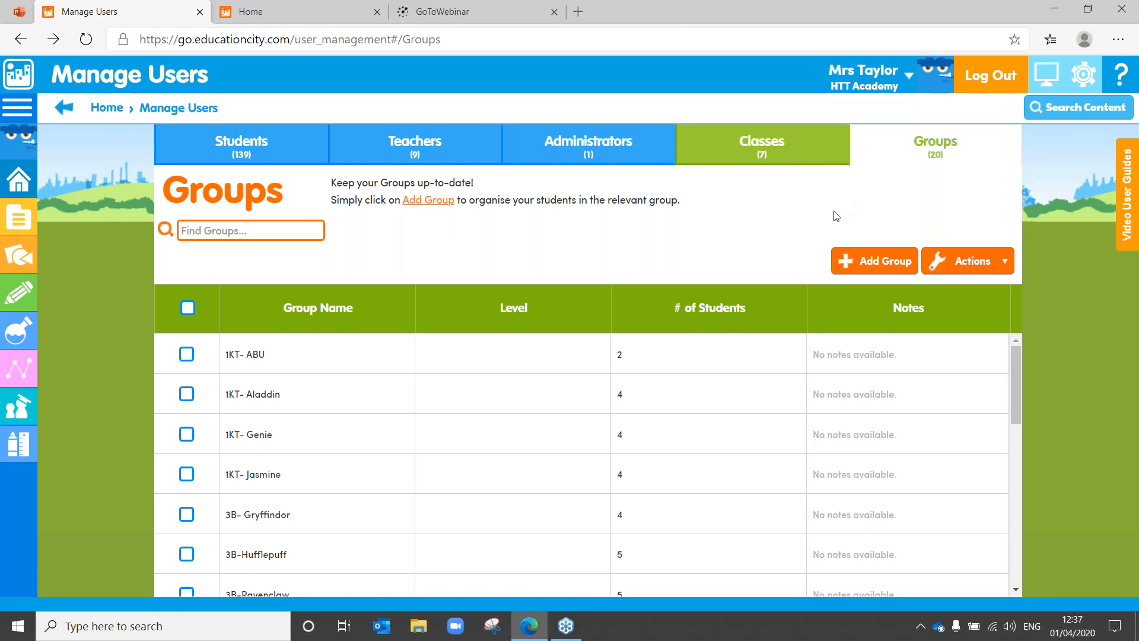
Step: Open the Create Group form and visit its group name and notes fields
{"action": "left_click", "coordinate": [870, 264]}
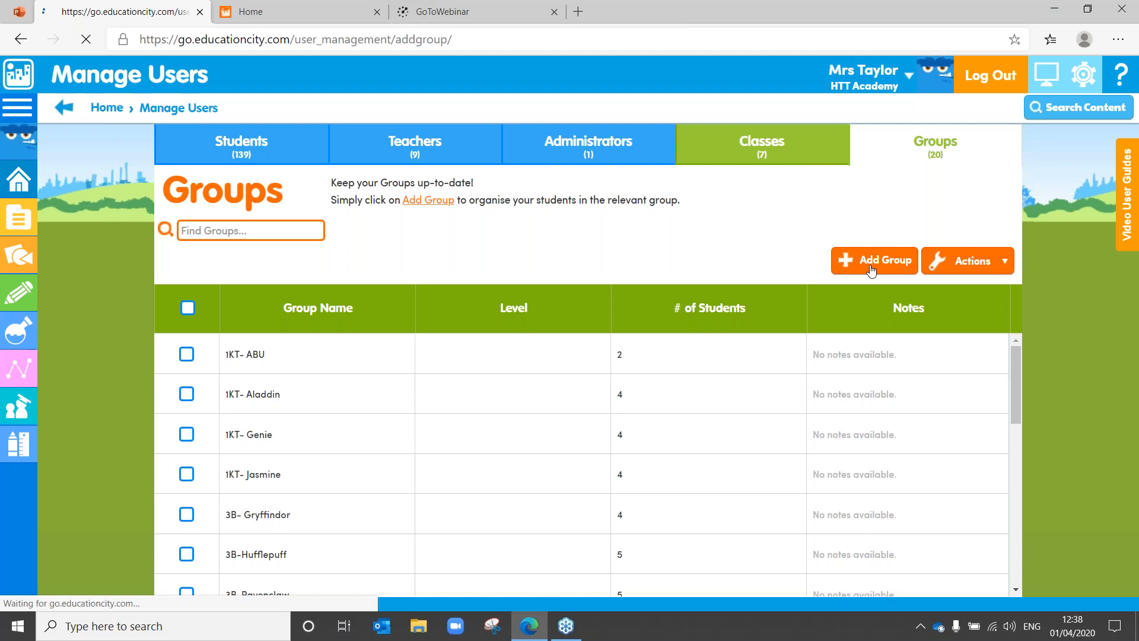
{"action": "left_click", "coordinate": [242, 198]}
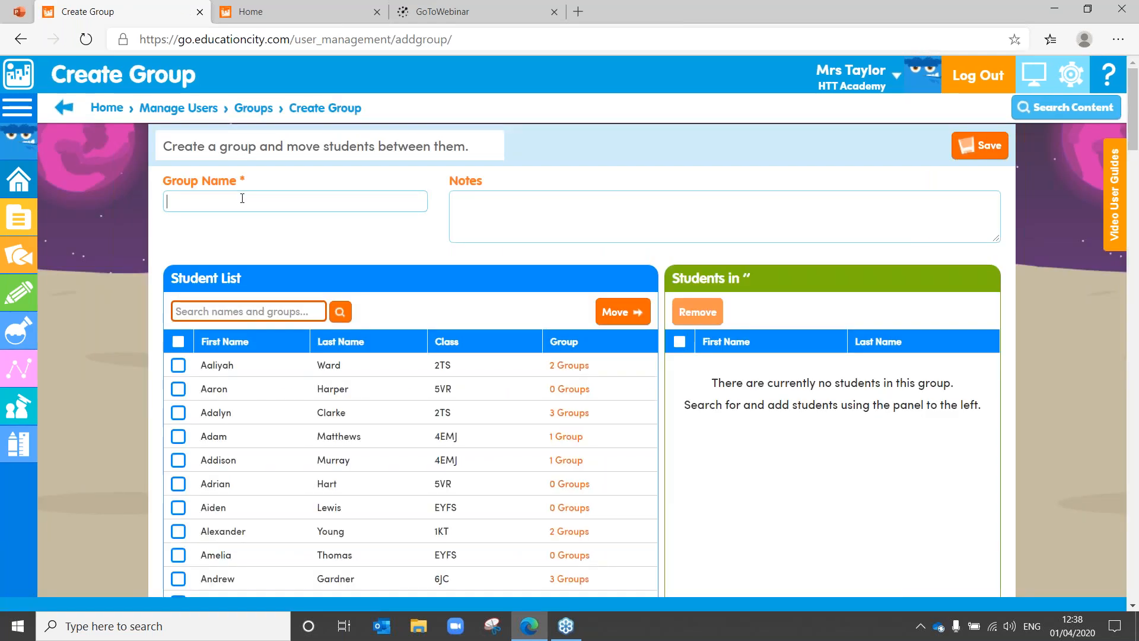
{"action": "left_click", "coordinate": [526, 205]}
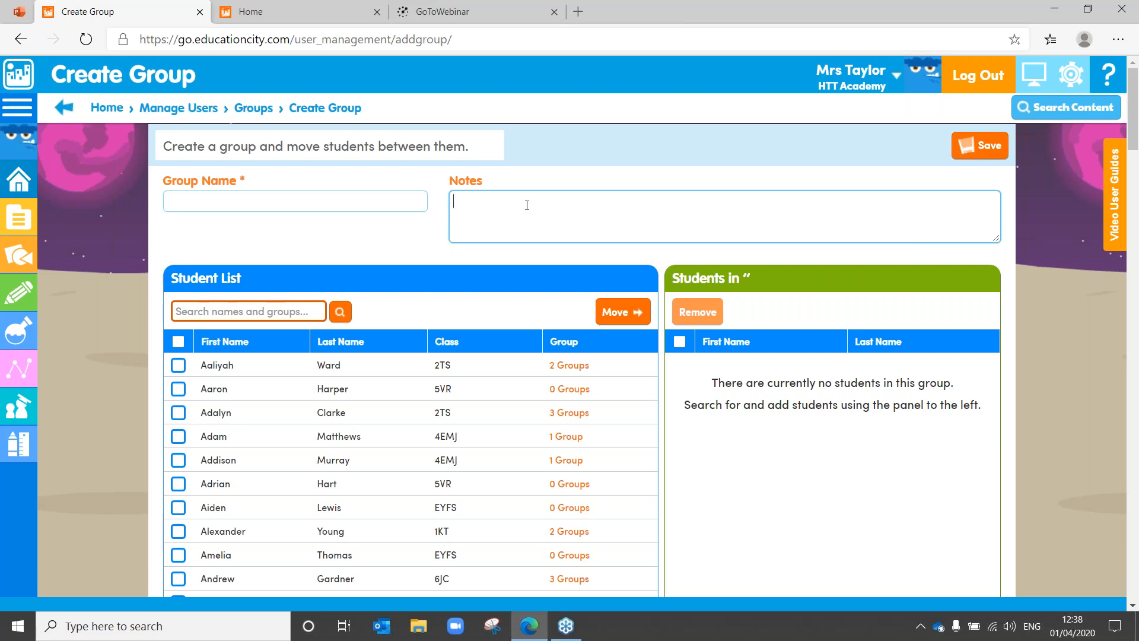
{"action": "left_click", "coordinate": [250, 196]}
Step: Search the Student List for 'Brandon', then replace the search with '5'
{"action": "left_click", "coordinate": [235, 312]}
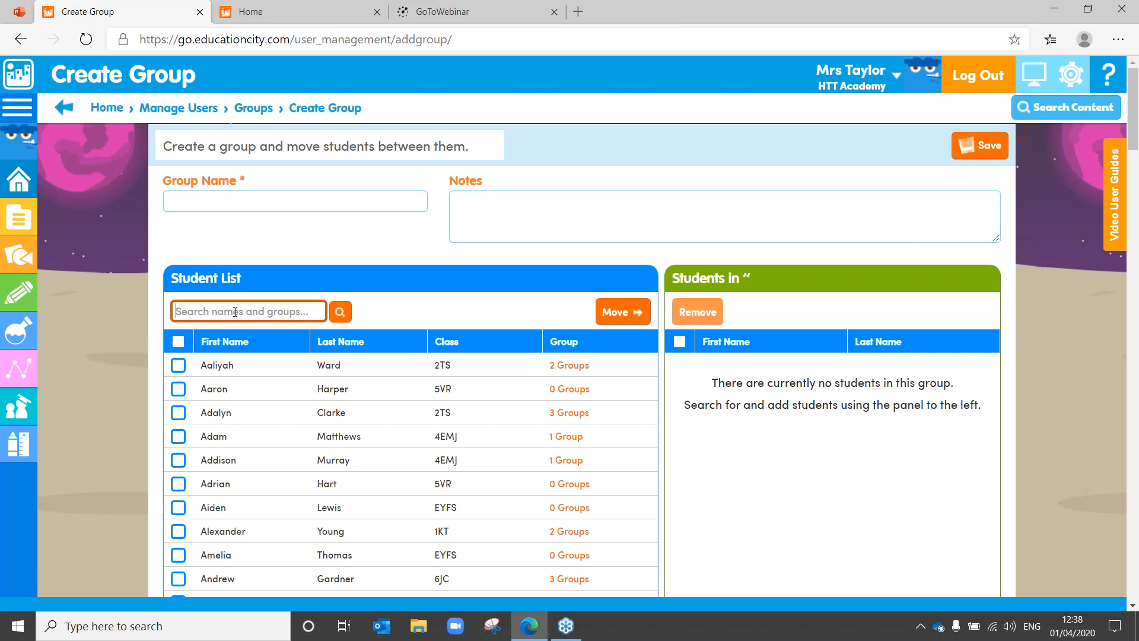
{"action": "type", "text": "Brandon"}
{"action": "left_click", "coordinate": [340, 311]}
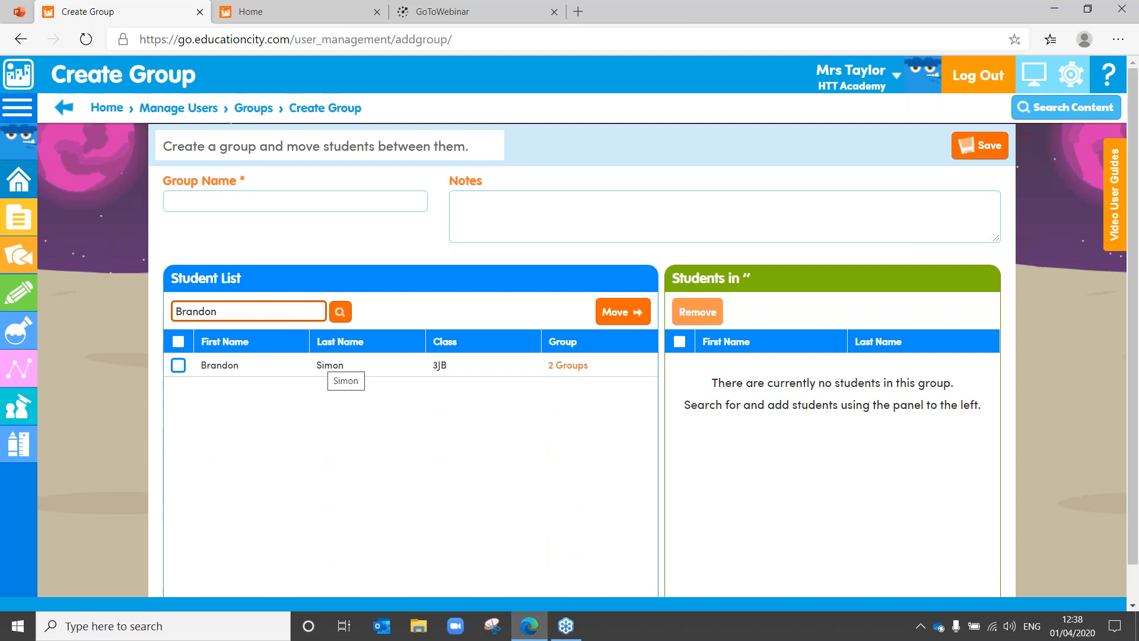
{"action": "left_click_drag", "start_coordinate": [248, 308], "coordinate": [99, 308]}
{"action": "key", "text": "BackSpace"}
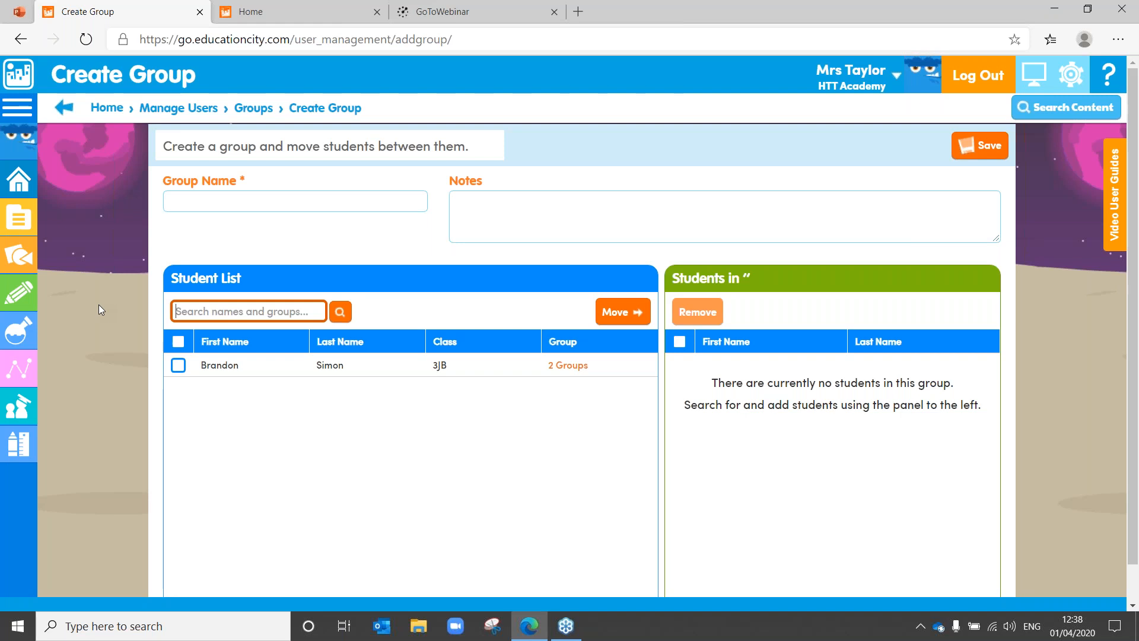
{"action": "type", "text": "5"}
{"action": "key", "text": "Return"}
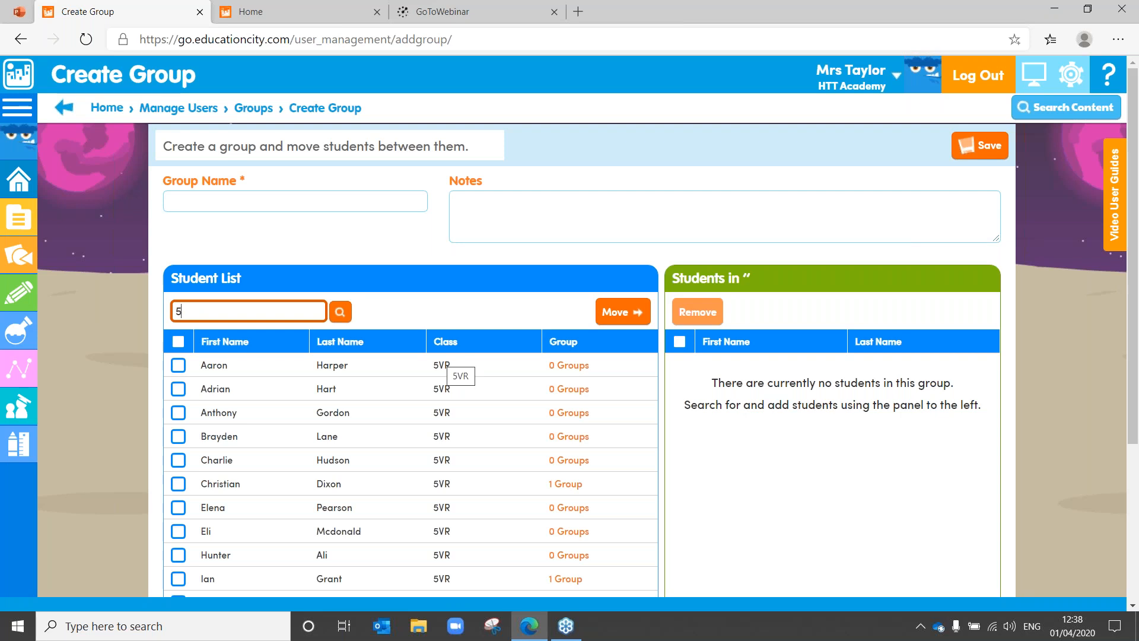
Step: Move four 5VR students into the new group
{"action": "left_click", "coordinate": [178, 365]}
{"action": "left_click", "coordinate": [178, 416]}
{"action": "left_click", "coordinate": [178, 510]}
{"action": "left_click", "coordinate": [178, 580]}
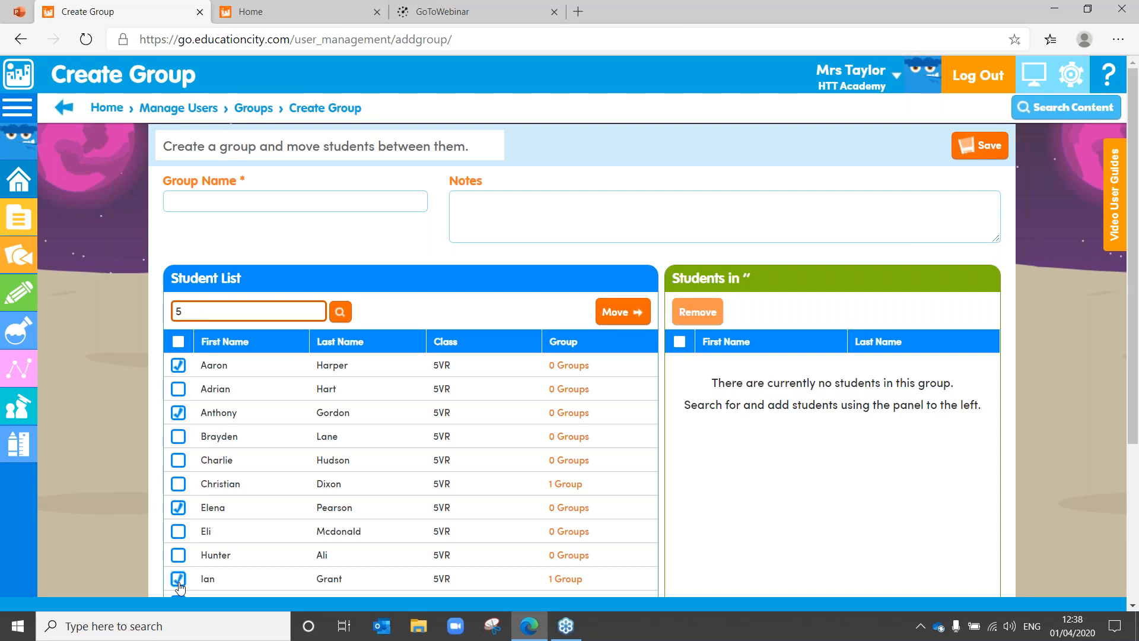
{"action": "left_click", "coordinate": [619, 321]}
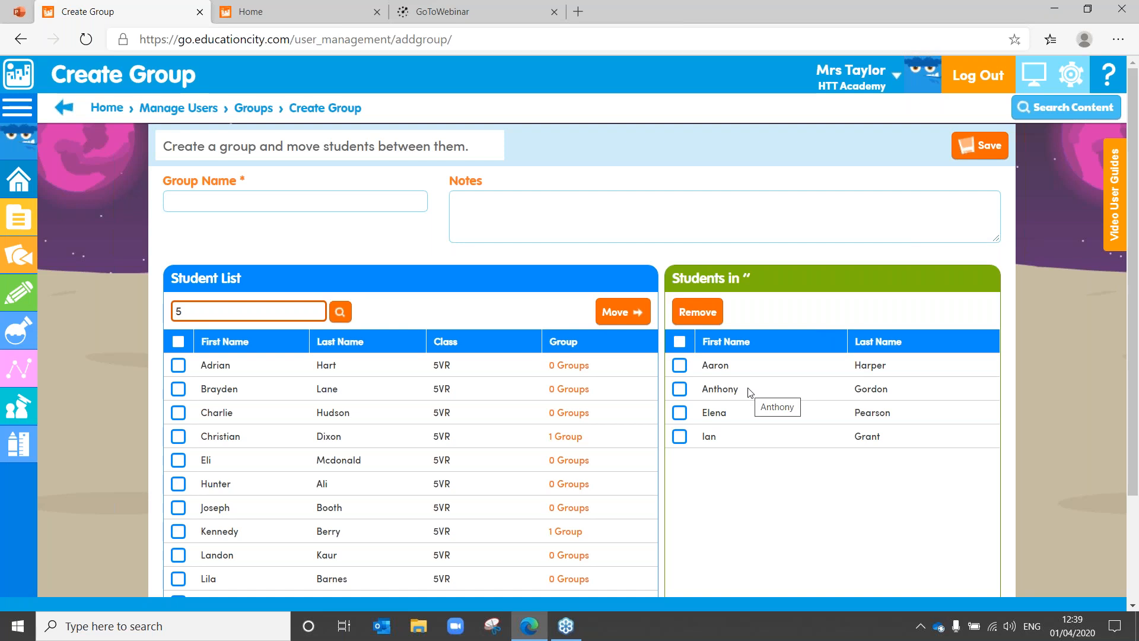
Step: Remove two of those students from the group and return to the Groups list
{"action": "left_click", "coordinate": [679, 365]}
{"action": "left_click", "coordinate": [680, 388]}
{"action": "left_click", "coordinate": [696, 313]}
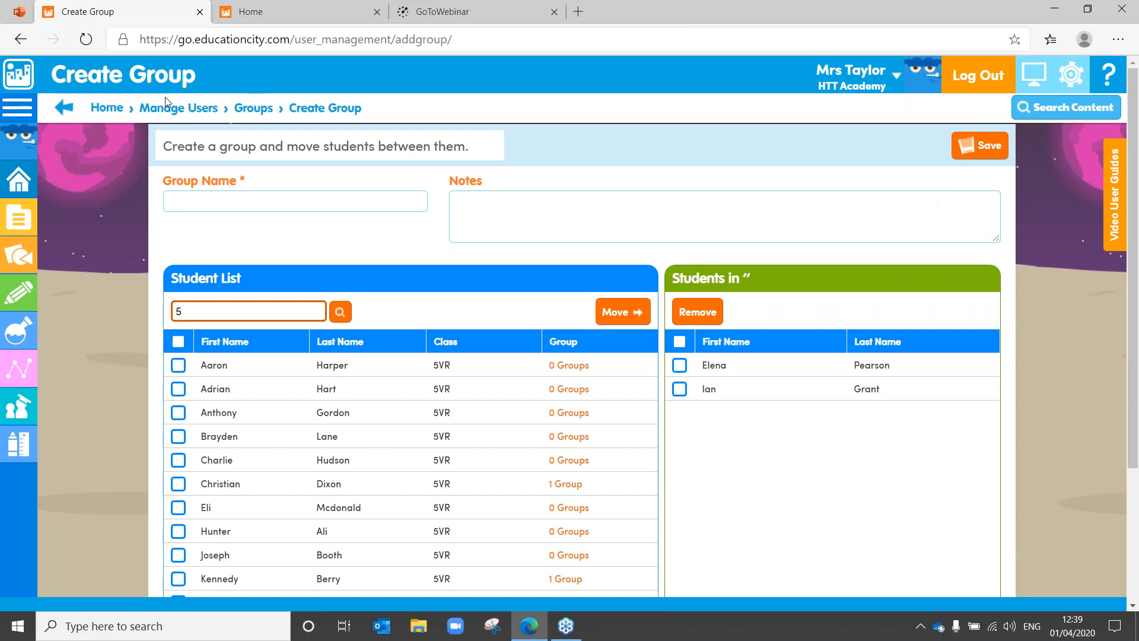
{"action": "left_click", "coordinate": [255, 116]}
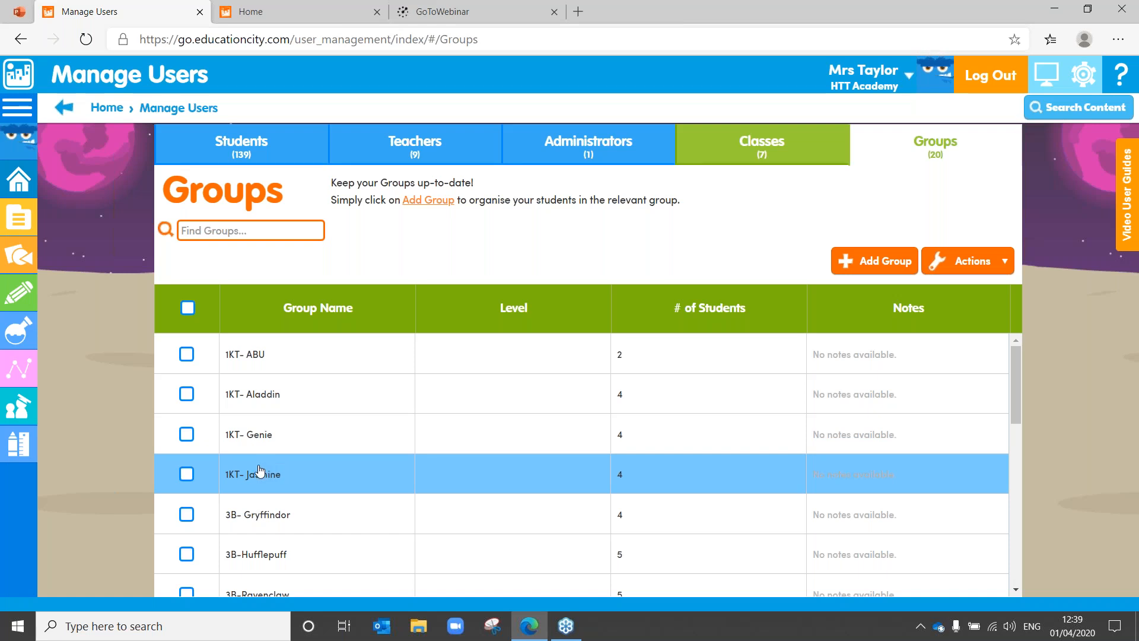
Step: Advance the PowerPoint deck to the 'What work?' slide, then return to the Groups page
{"action": "left_click", "coordinate": [28, 13]}
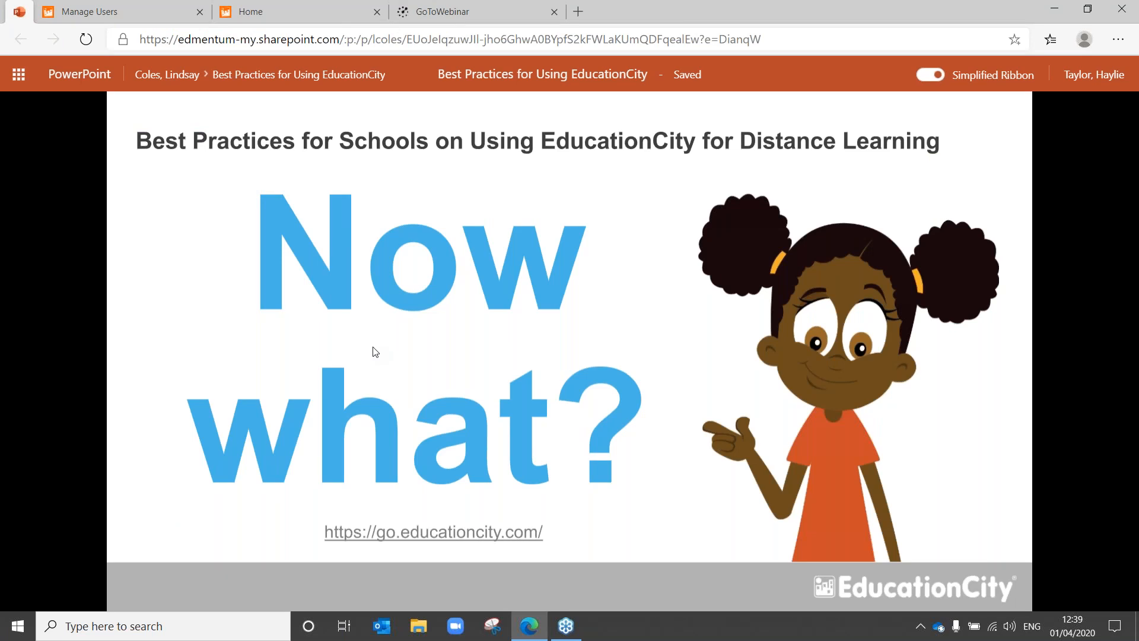
{"action": "left_click", "coordinate": [439, 439]}
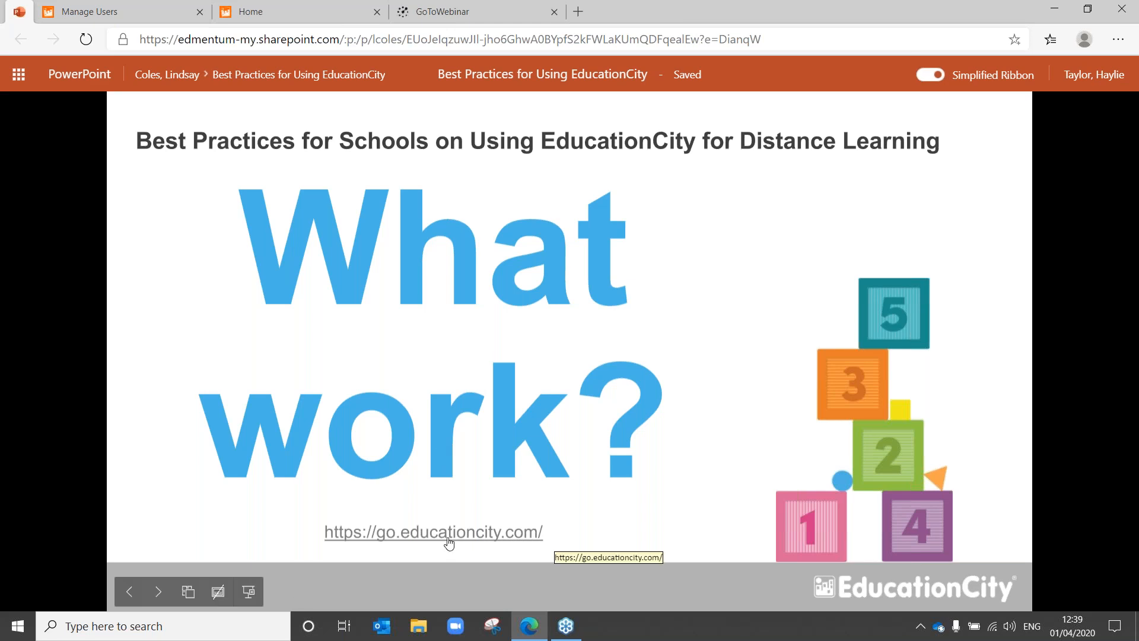
{"action": "left_click", "coordinate": [132, 7]}
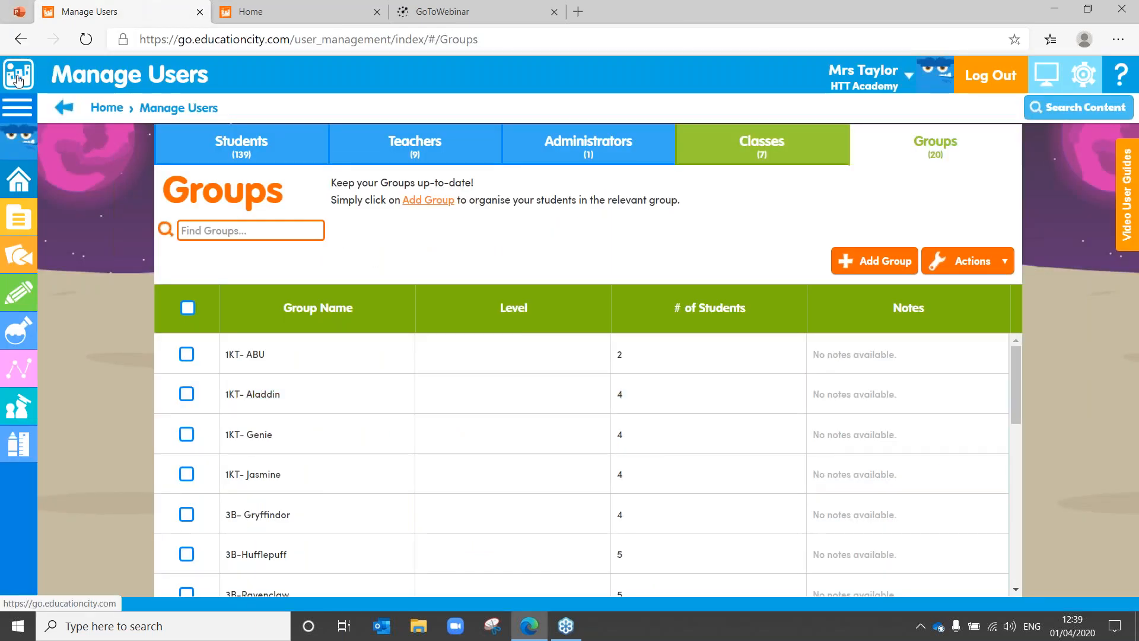
Step: Go to the Home page via the logo and open the Mathematics curriculum resources
{"action": "left_click", "coordinate": [18, 80]}
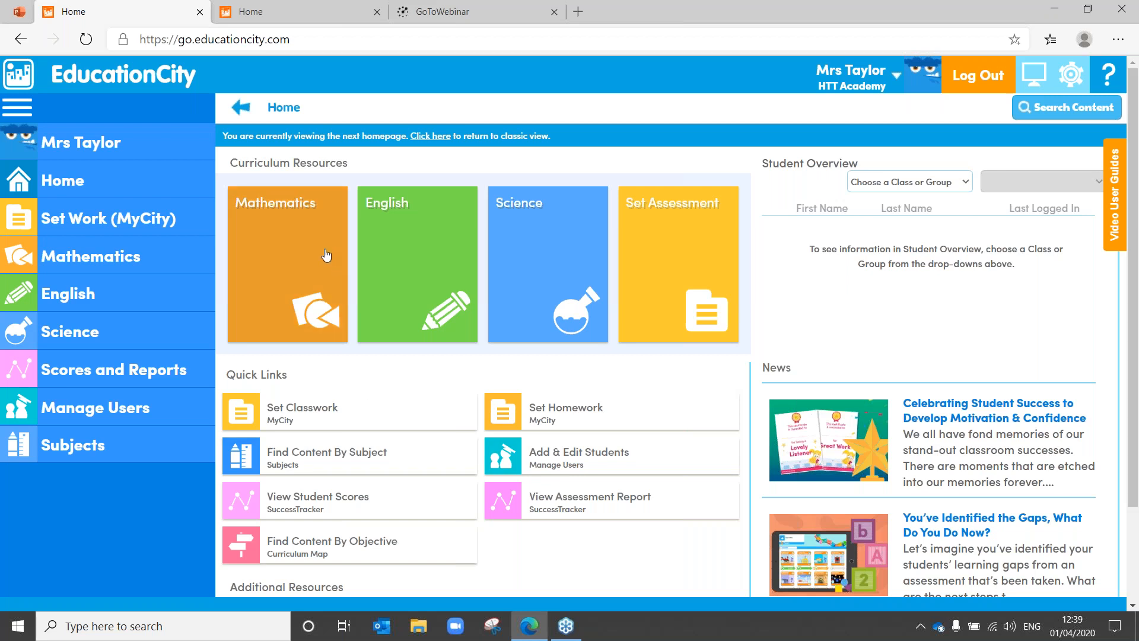
{"action": "left_click", "coordinate": [256, 313]}
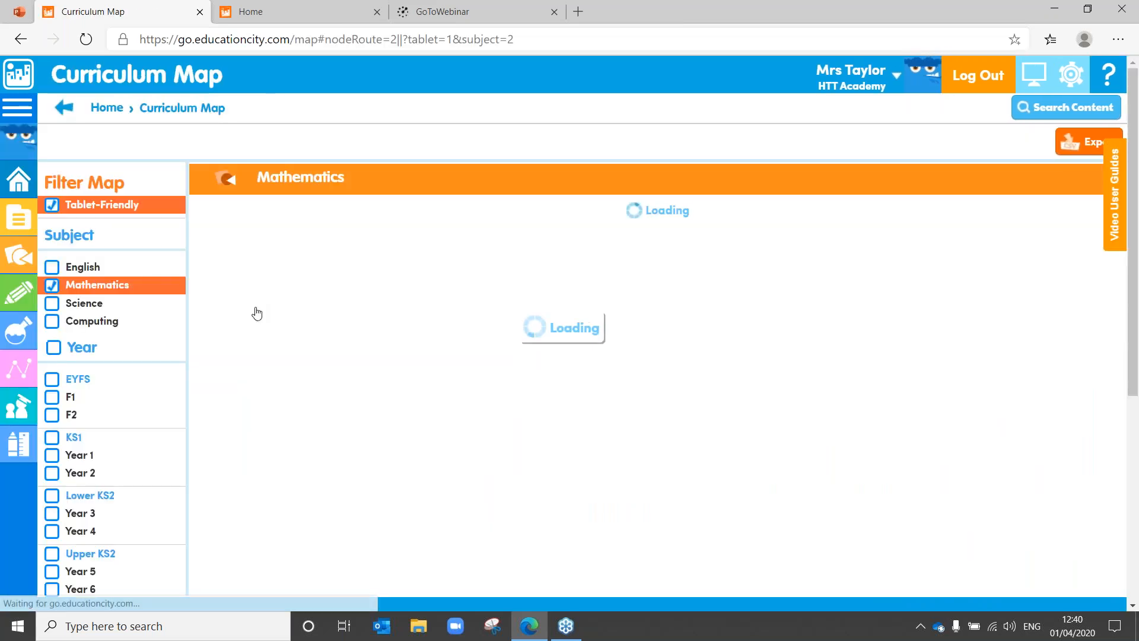
Step: Expand Key Stage 1 > Year 2 > Addition and subtraction > first Solve problems objective and browse its resources
{"action": "left_click", "coordinate": [256, 249]}
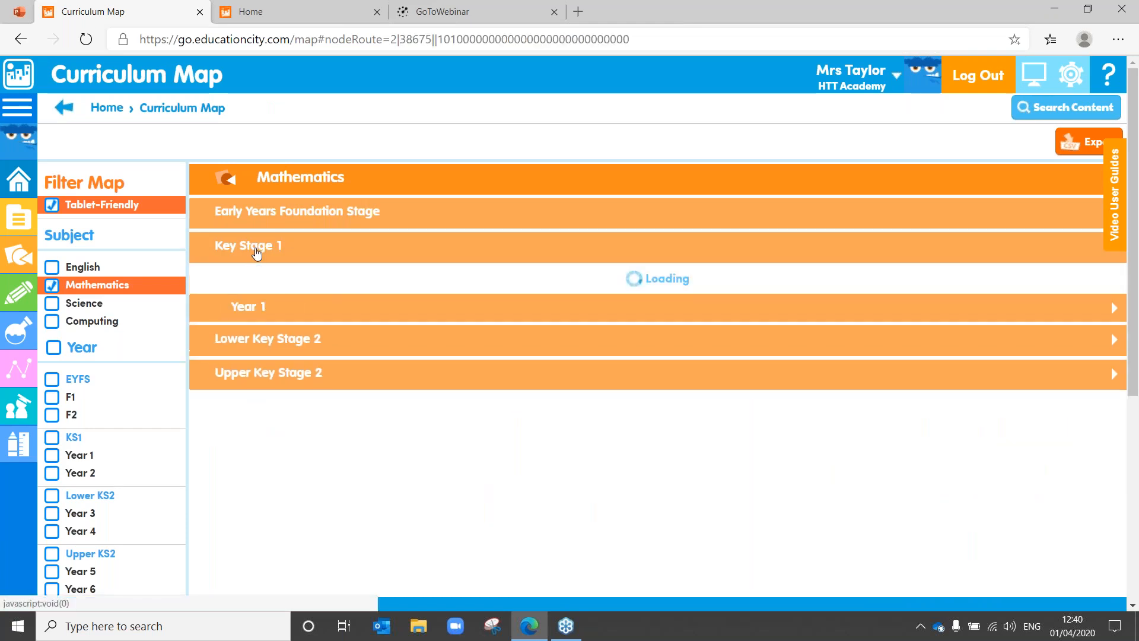
{"action": "left_click", "coordinate": [255, 314]}
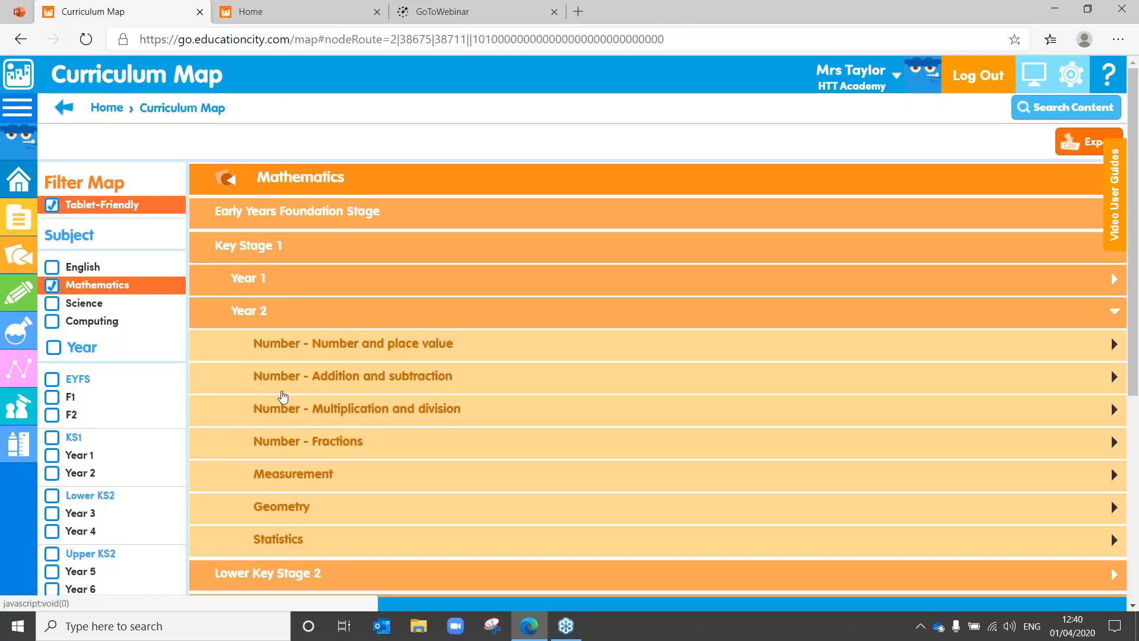
{"action": "left_click", "coordinate": [277, 383]}
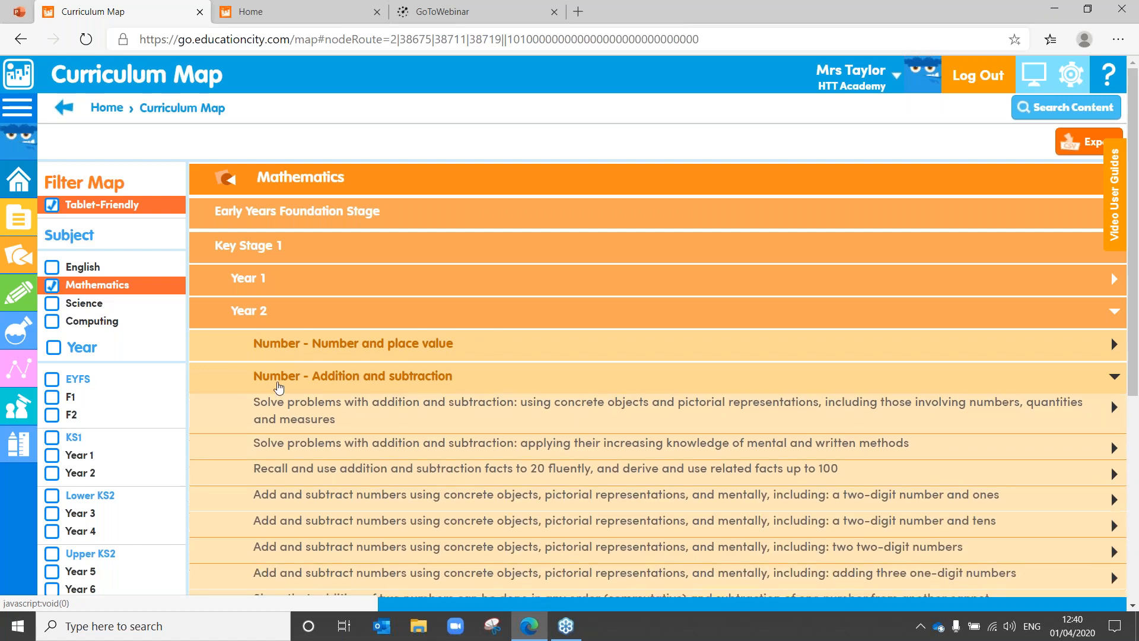
{"action": "left_click", "coordinate": [283, 421]}
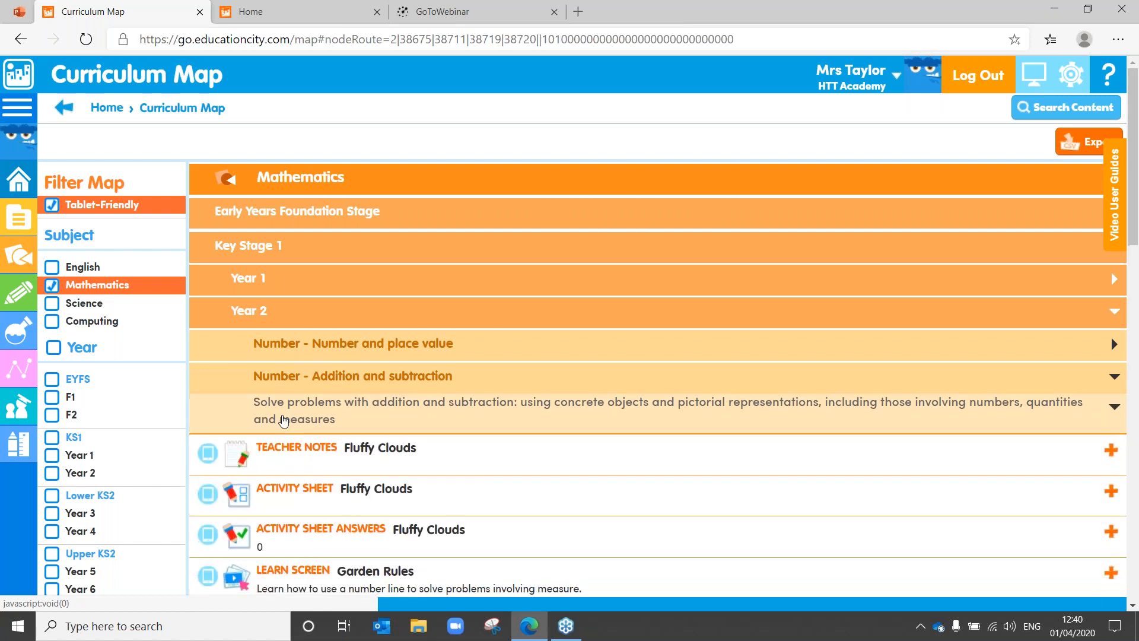
{"action": "left_click_drag", "start_coordinate": [1136, 126], "coordinate": [1107, 178]}
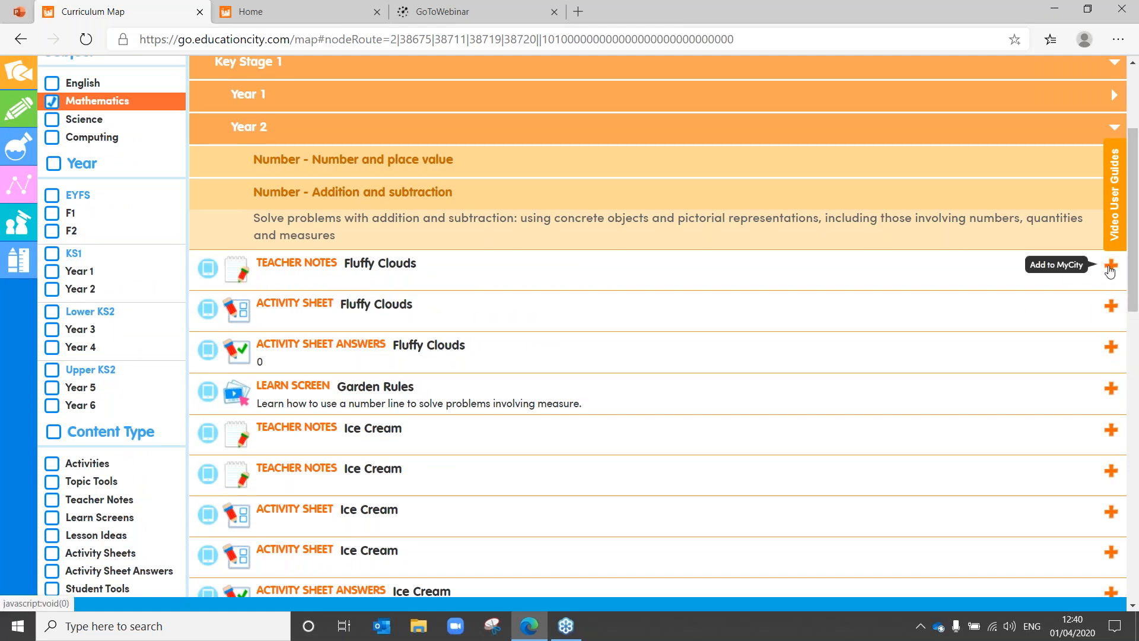
{"action": "scroll", "coordinate": [1110, 270], "scroll_direction": "up", "scroll_amount": 3}
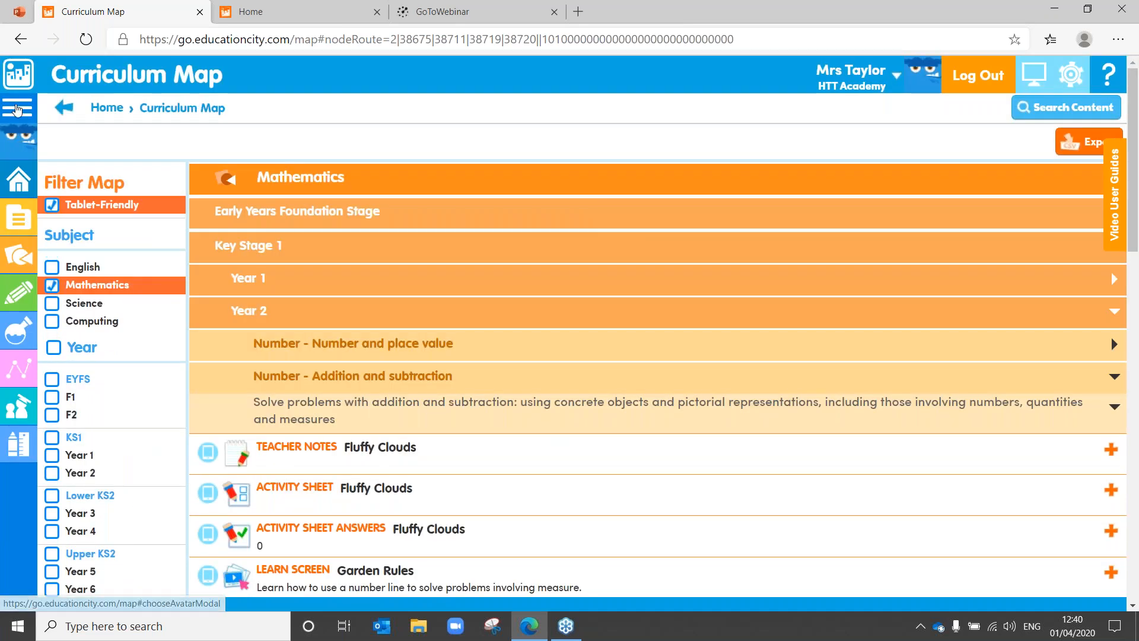
{"action": "mouse_move", "coordinate": [18, 218]}
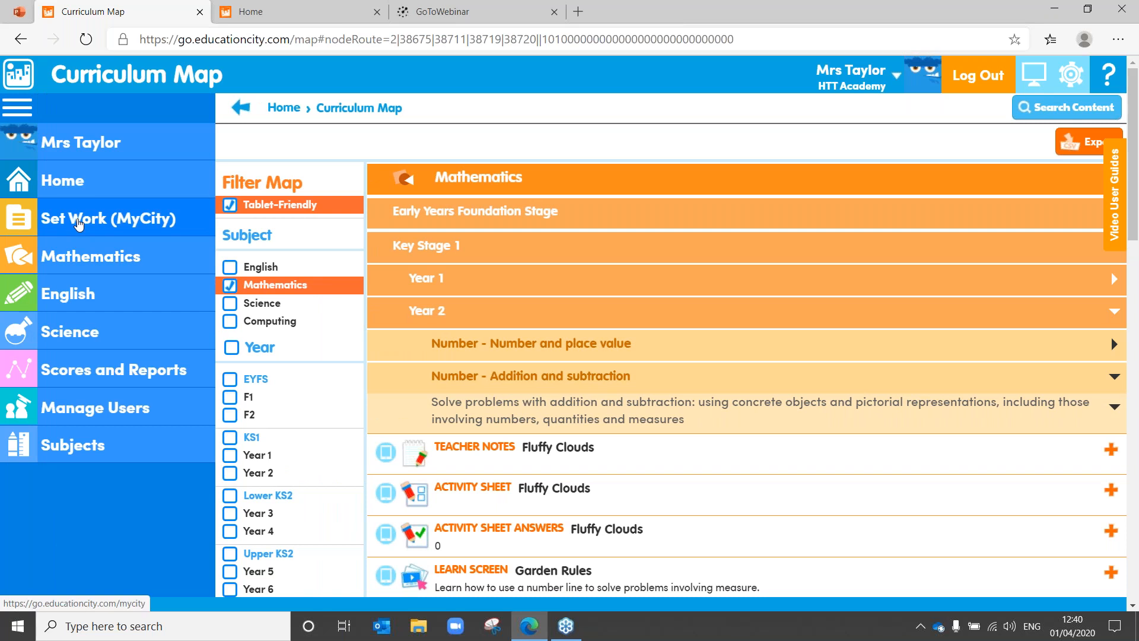
Step: Go to Manage MyCity and list the seven homework MyCities, such as Times Tables and Plants
{"action": "left_click", "coordinate": [78, 224]}
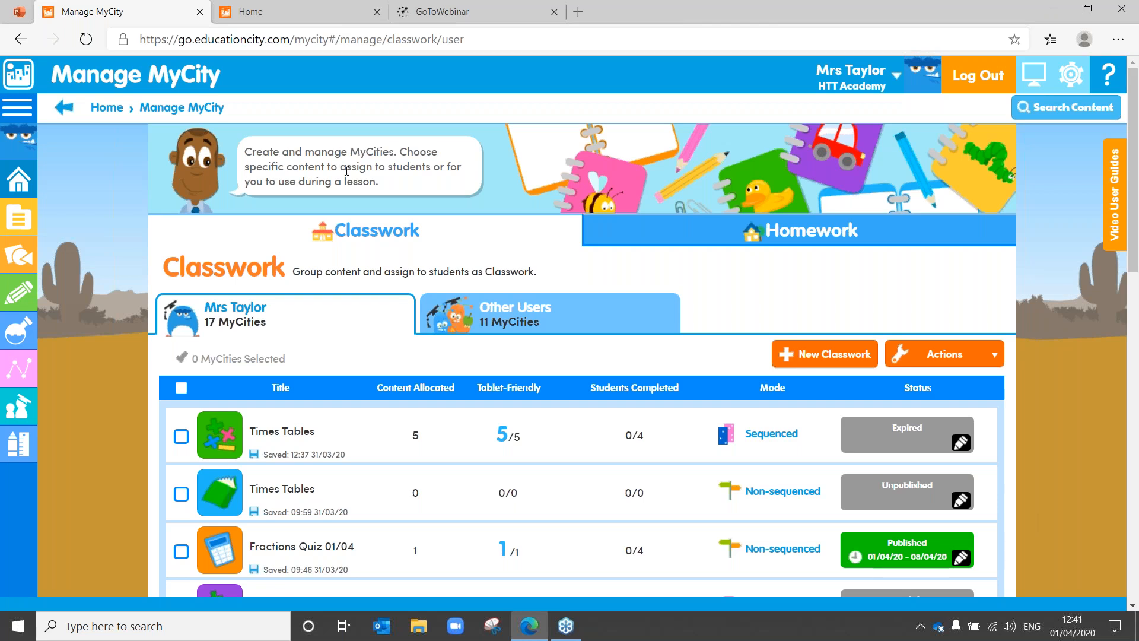
{"action": "left_click", "coordinate": [688, 243]}
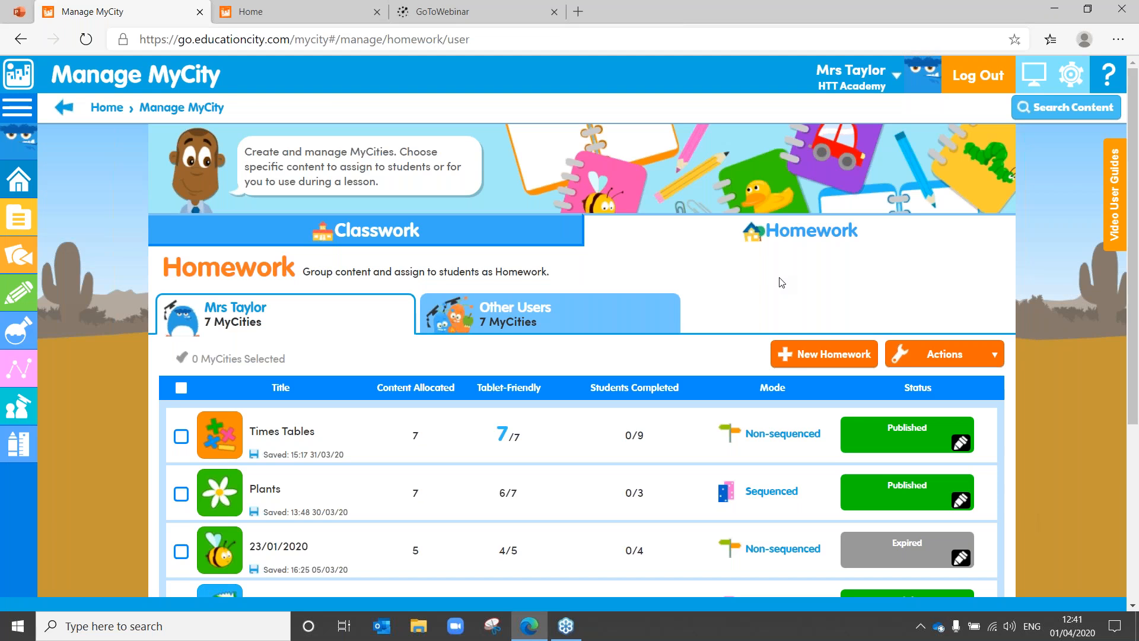
Step: Create a new homework MyCity titled Times Tables, picking the title from the autofill
{"action": "left_click", "coordinate": [798, 359]}
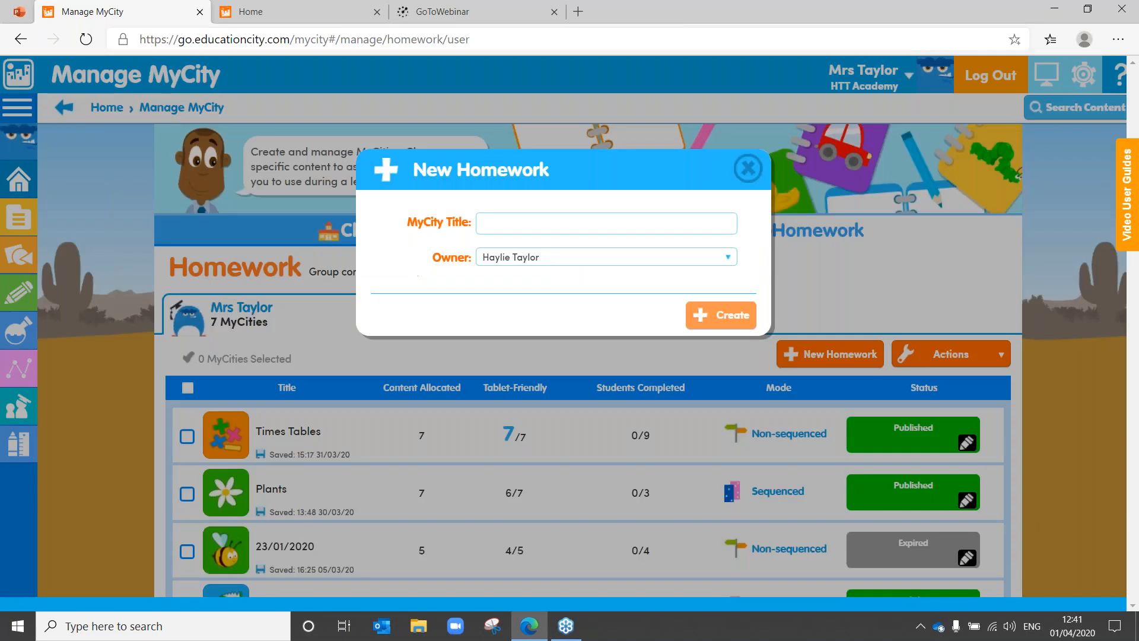
{"action": "left_click", "coordinate": [494, 222]}
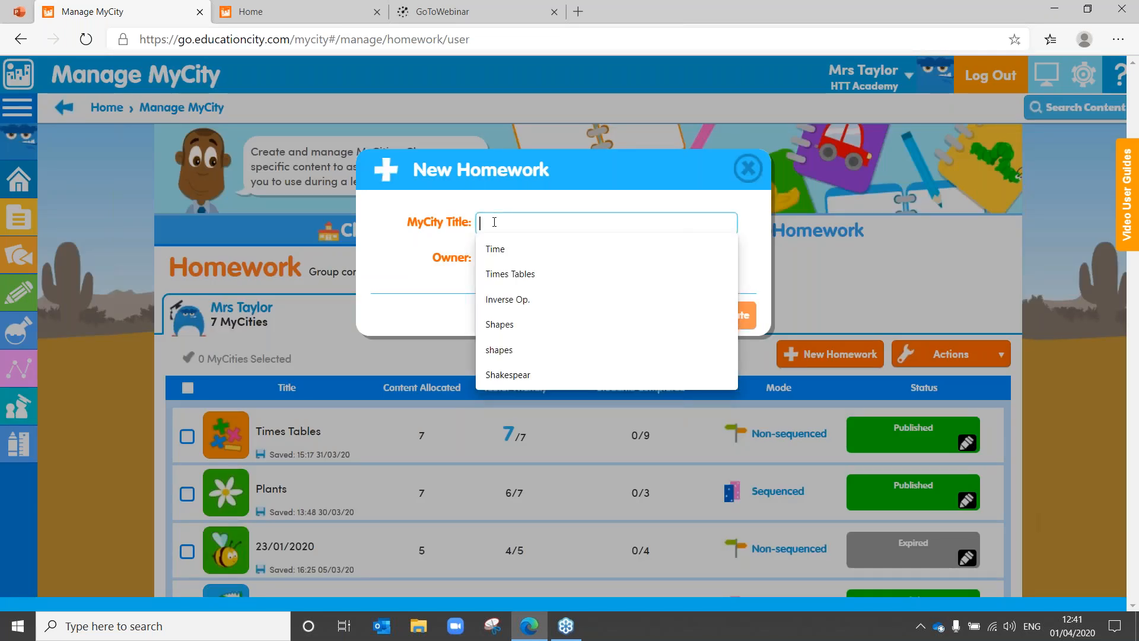
{"action": "left_click", "coordinate": [536, 275]}
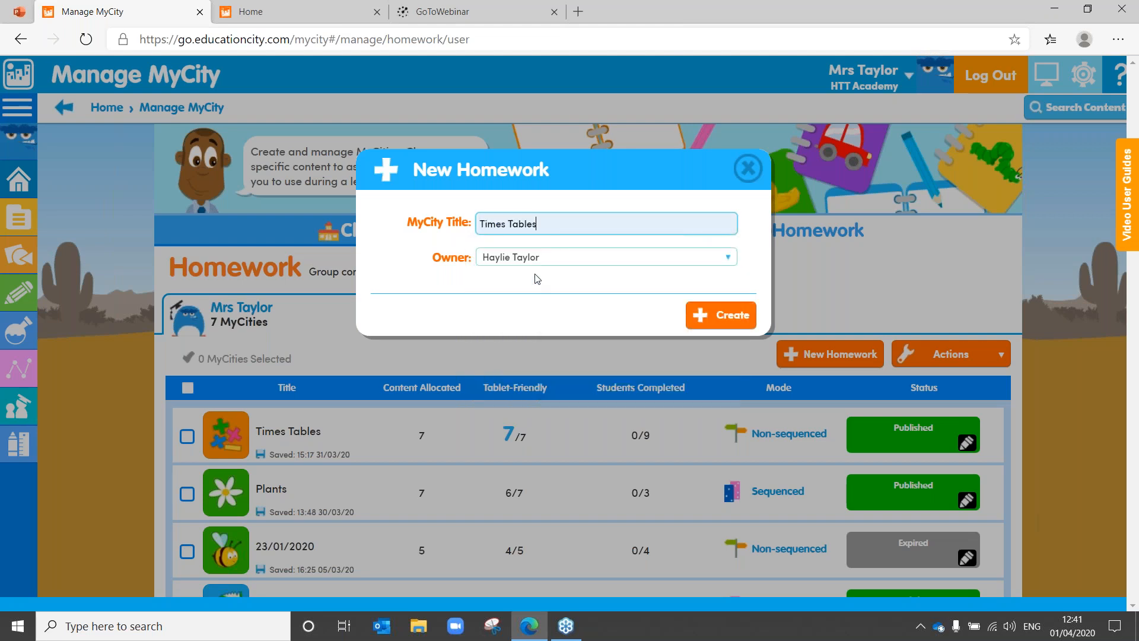
{"action": "left_click", "coordinate": [735, 314]}
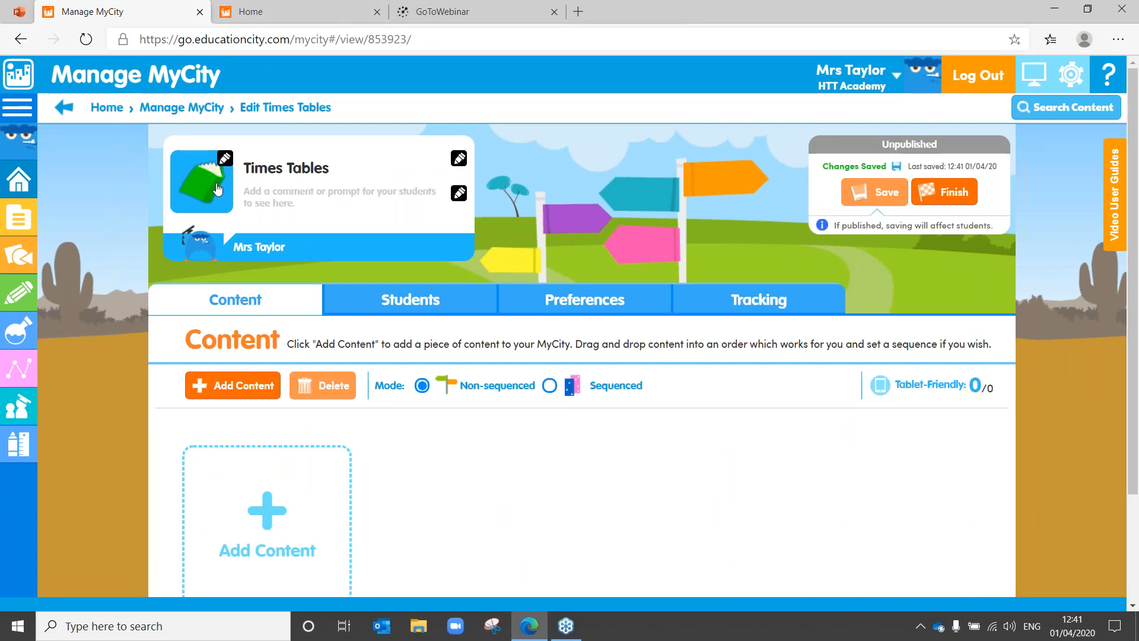
Step: Give Times Tables the maths-symbols icon and a red theme colour after trying other colours
{"action": "left_click", "coordinate": [225, 159]}
{"action": "left_click", "coordinate": [619, 404]}
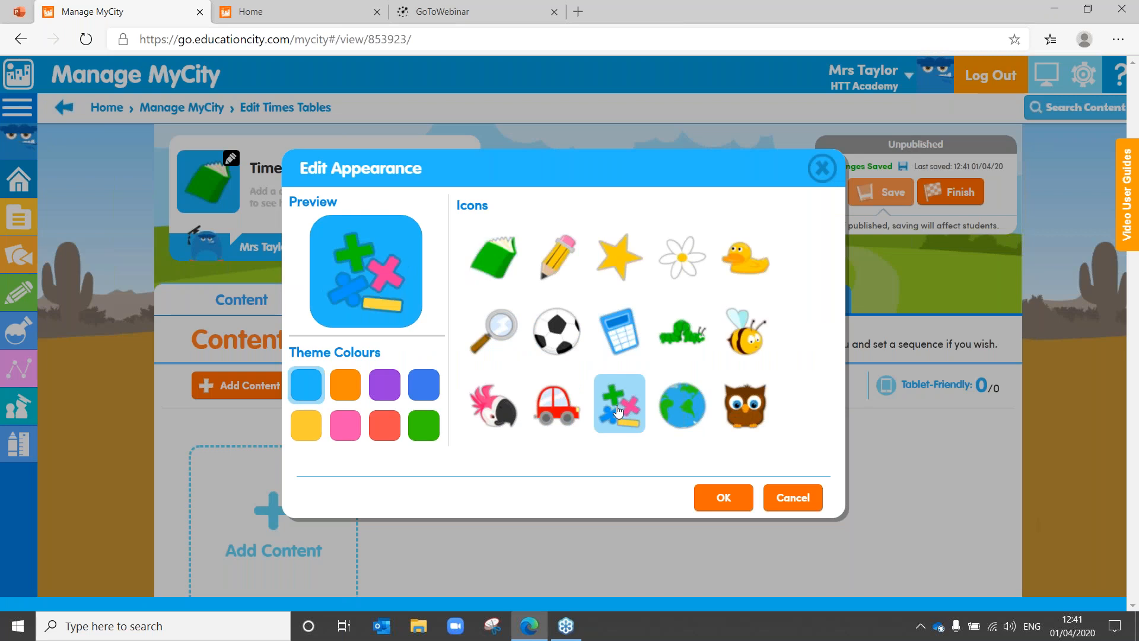
{"action": "left_click", "coordinate": [423, 398]}
{"action": "left_click", "coordinate": [343, 393]}
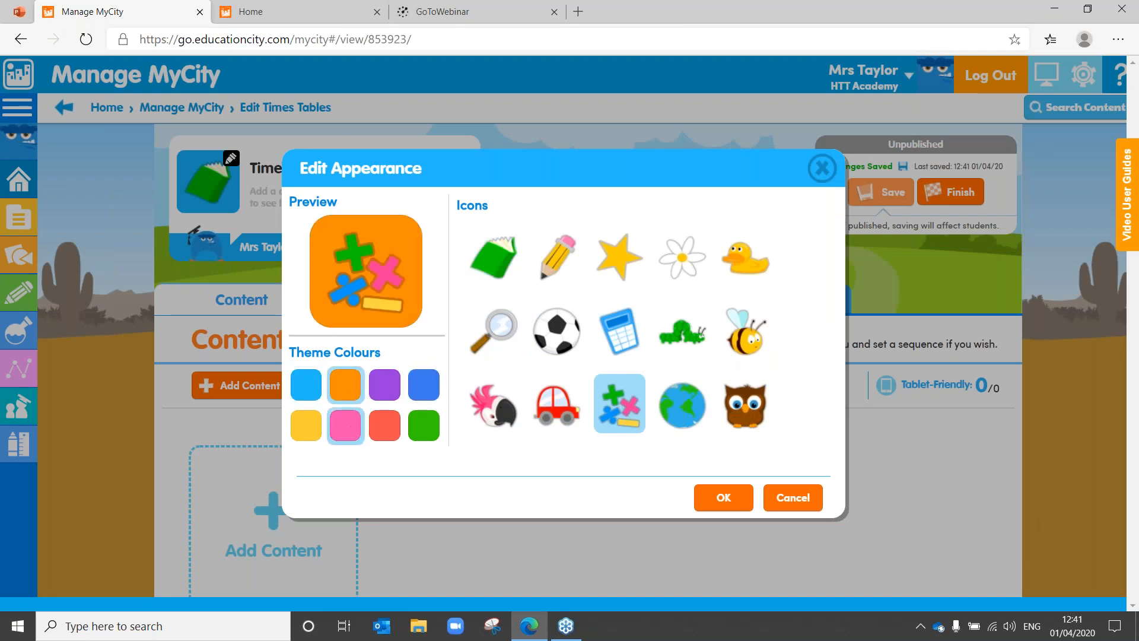
{"action": "left_click", "coordinate": [426, 426]}
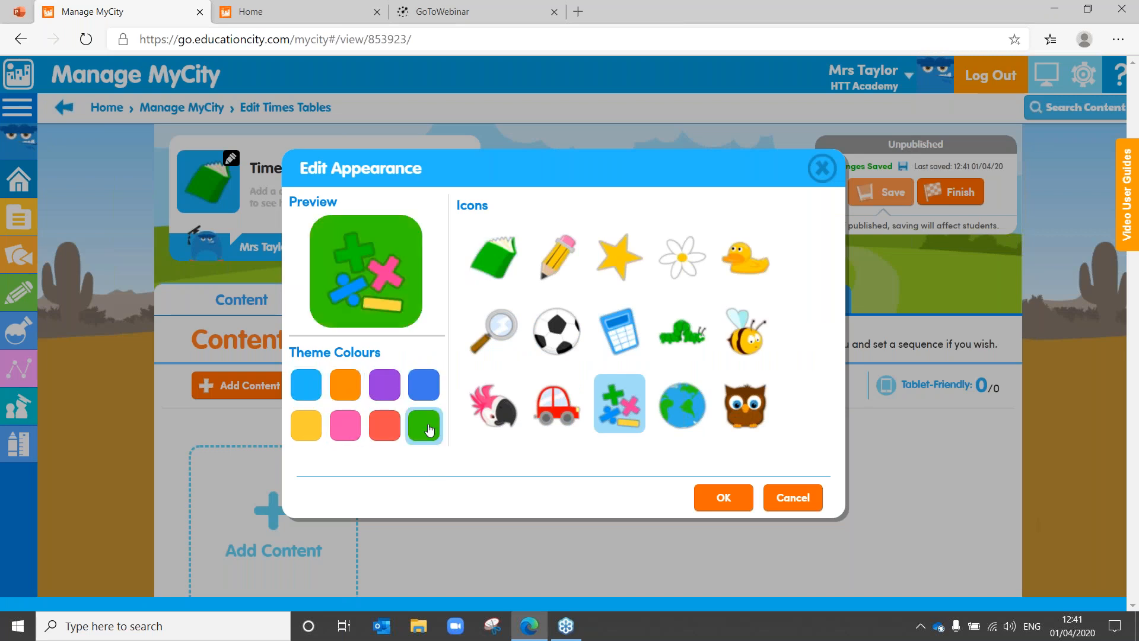
{"action": "left_click", "coordinate": [346, 388]}
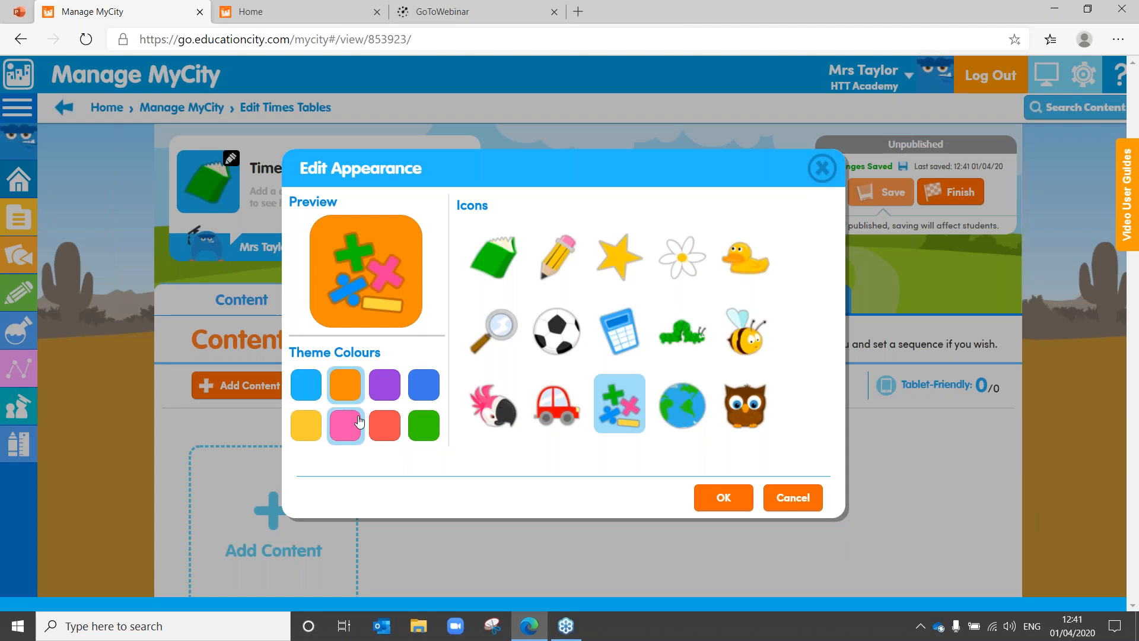
{"action": "left_click", "coordinate": [398, 433]}
{"action": "left_click", "coordinate": [723, 497]}
{"action": "left_click", "coordinate": [265, 193]}
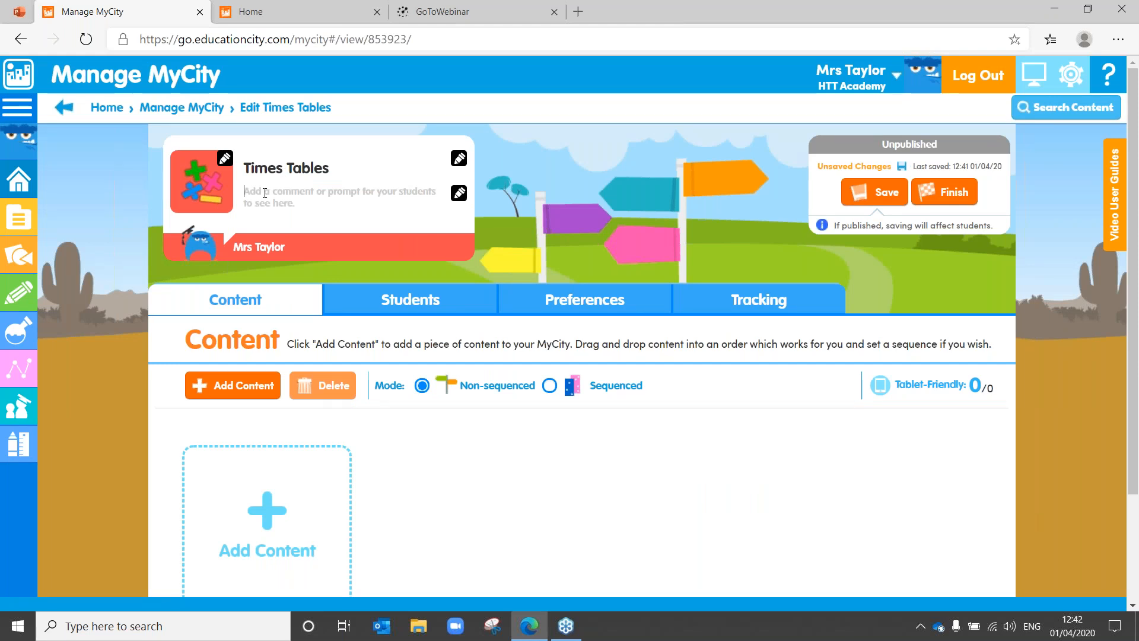
Step: Add the student comment 'Practise your Time tables' and save the MyCity
{"action": "type", "text": "Pract"}
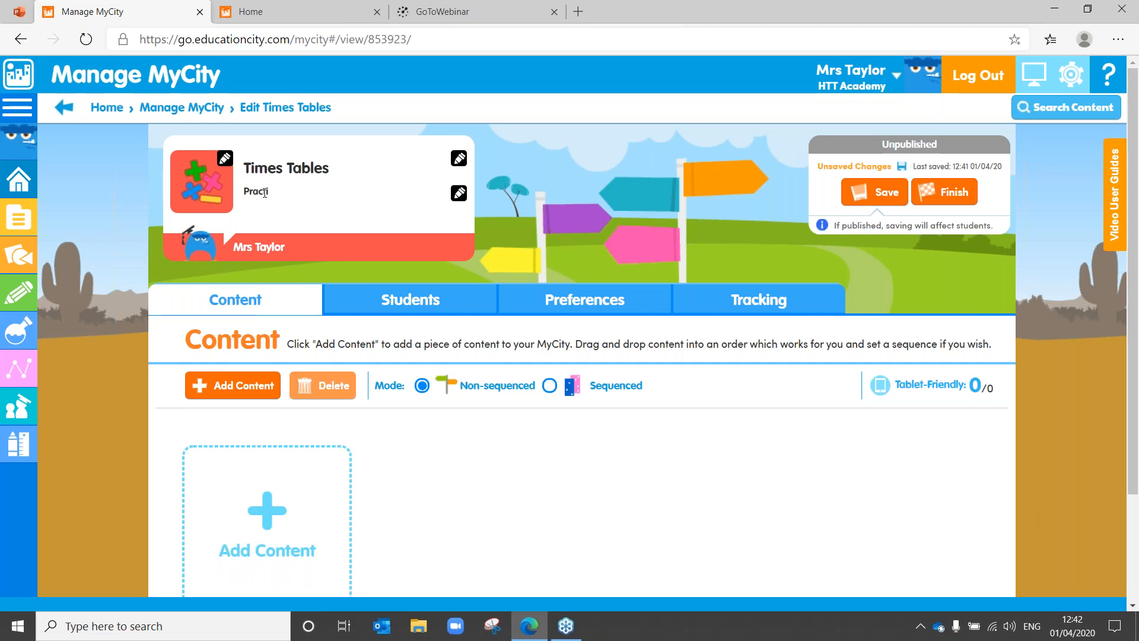
{"action": "type", "text": "ise your Time tables."}
{"action": "left_click", "coordinate": [861, 192]}
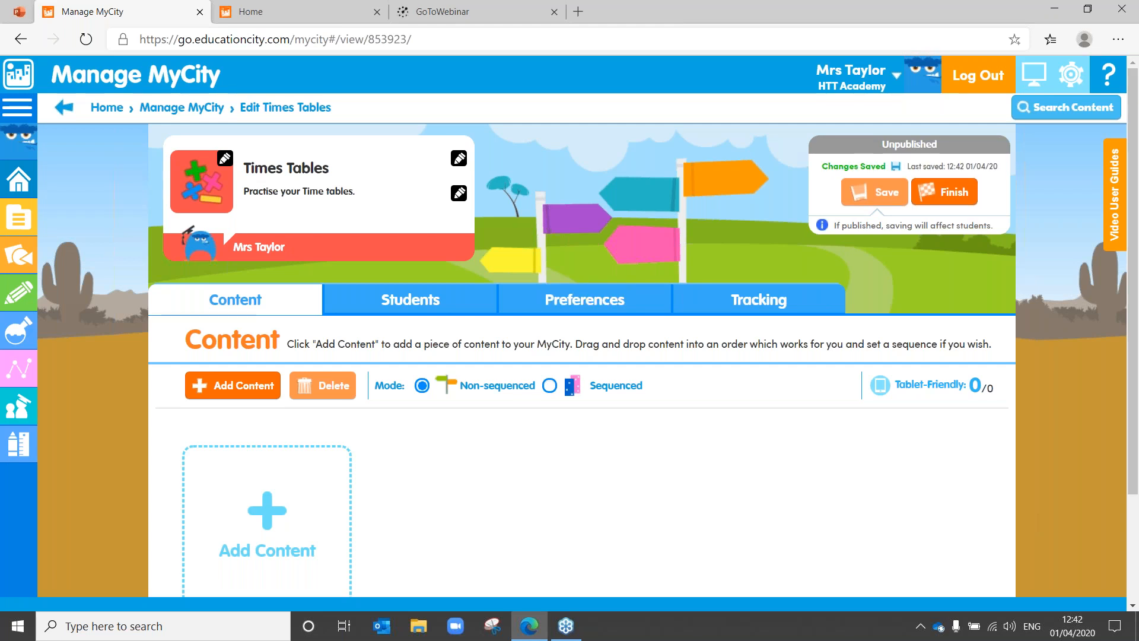
Step: On the Add Content page, search the library for Multiplication
{"action": "left_click", "coordinate": [273, 504]}
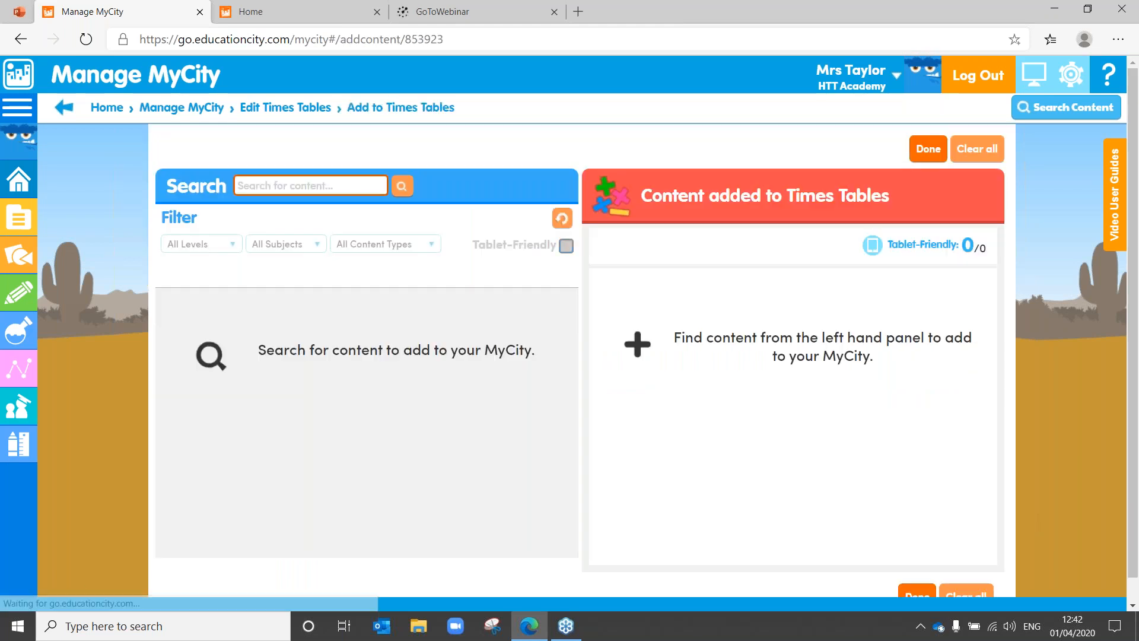
{"action": "left_click", "coordinate": [275, 182]}
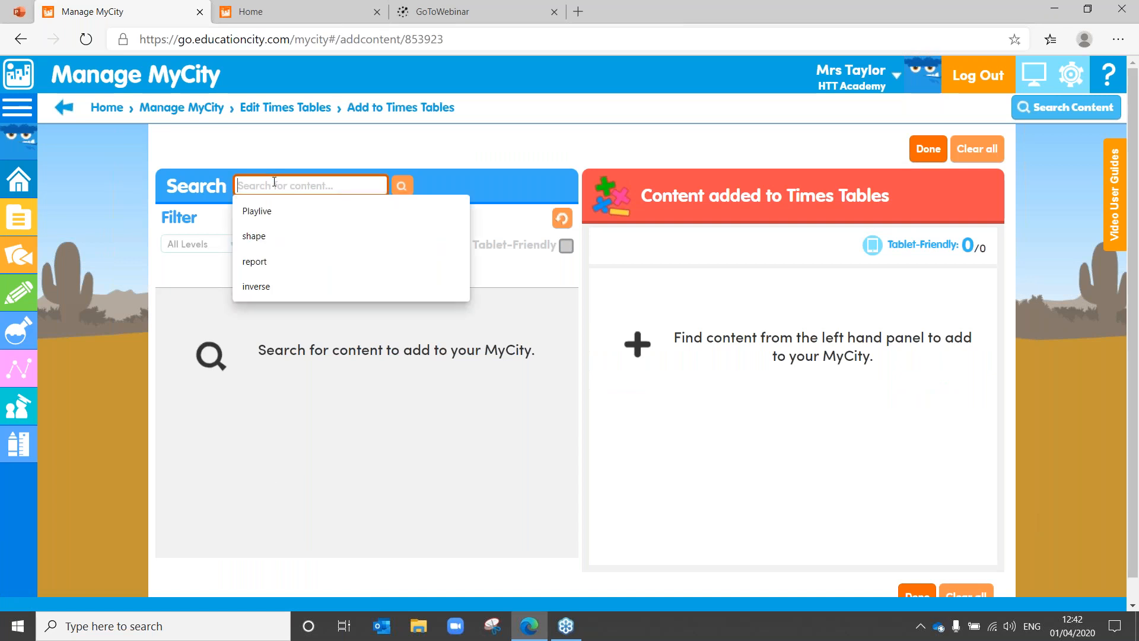
{"action": "type", "text": "Mu"}
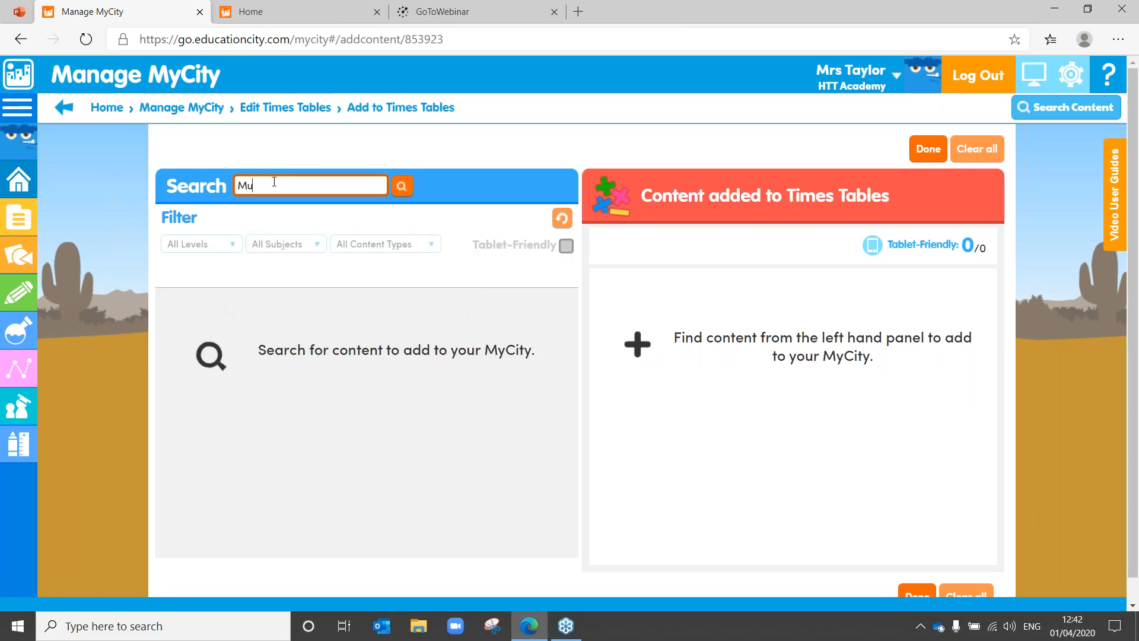
{"action": "type", "text": "ltiplication"}
{"action": "key", "text": "Return"}
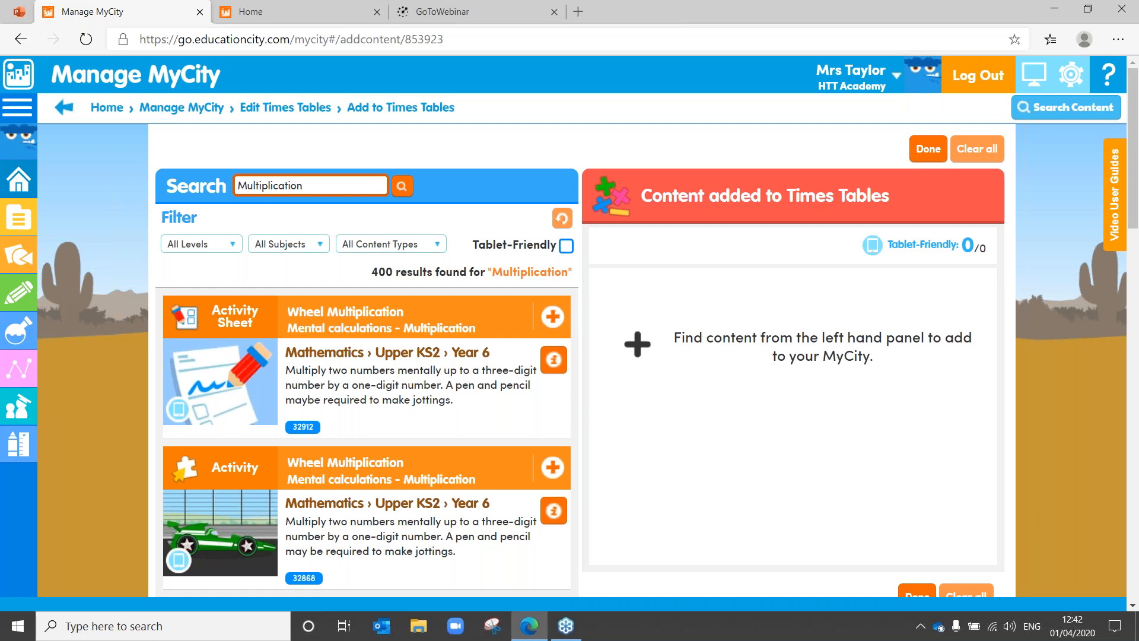
Step: Filter the Multiplication results to Lower KS2 and Mathematics
{"action": "left_click", "coordinate": [233, 245]}
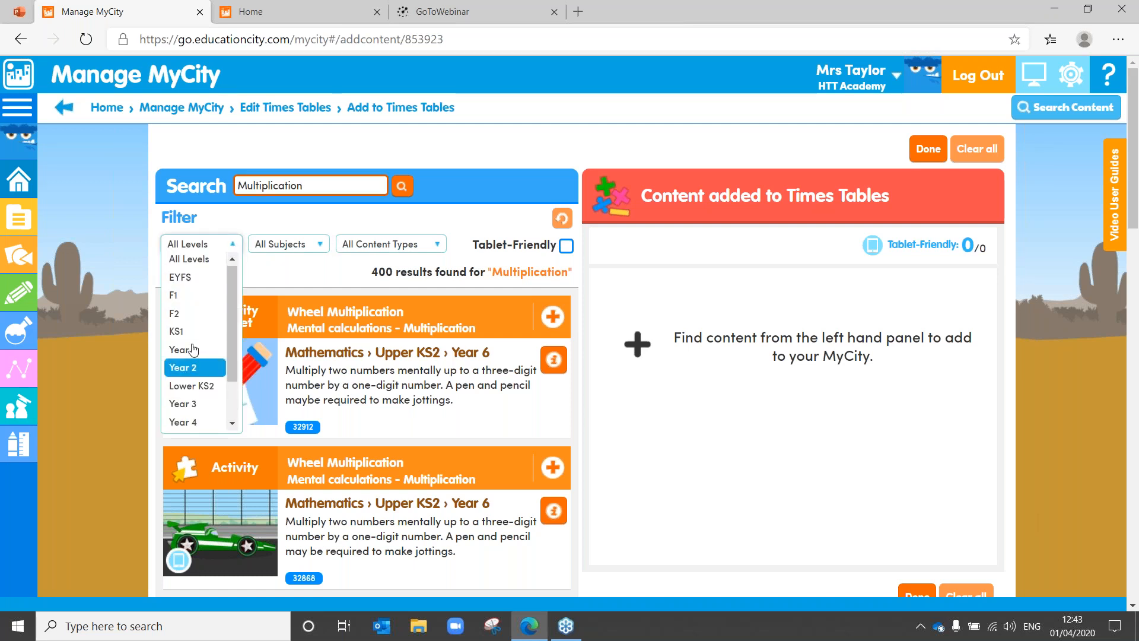
{"action": "left_click", "coordinate": [212, 392]}
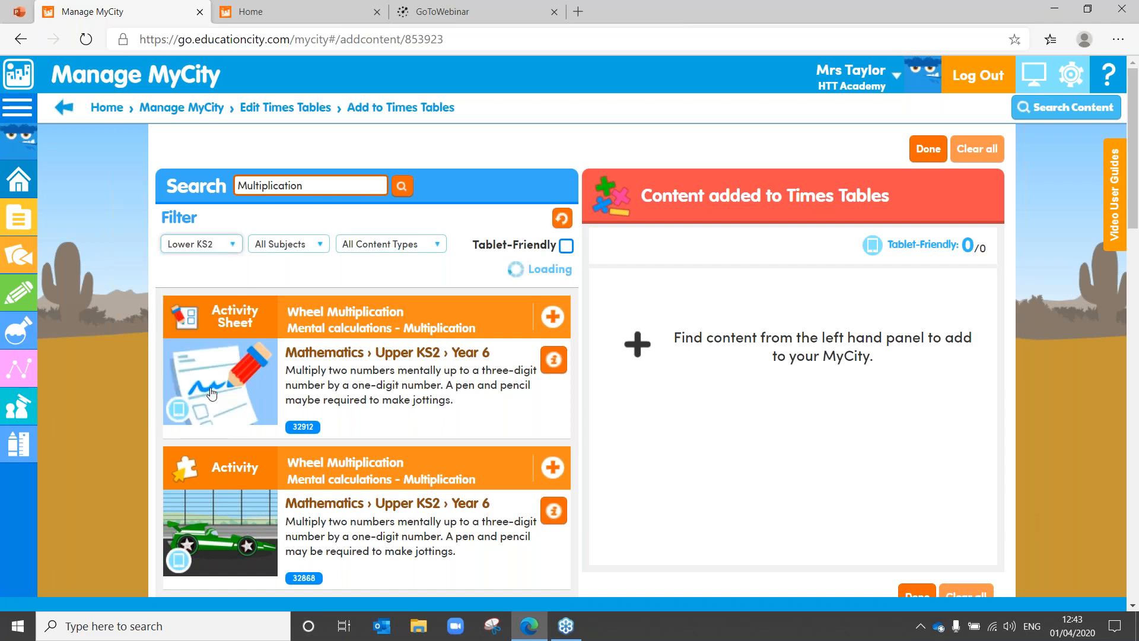
{"action": "left_click", "coordinate": [312, 253]}
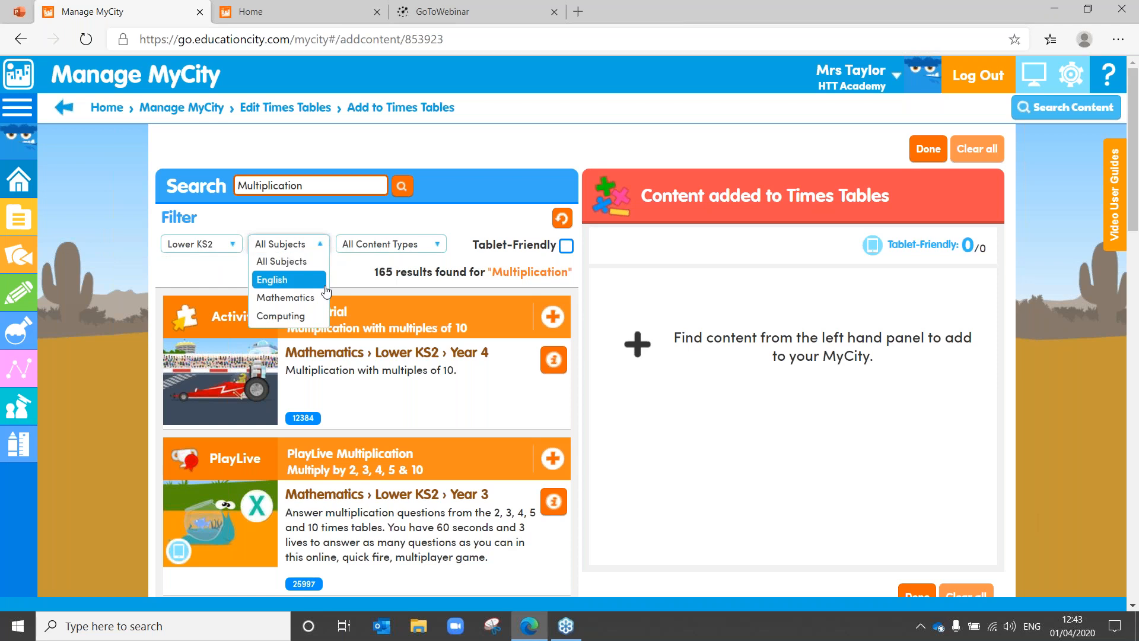
{"action": "left_click", "coordinate": [306, 295]}
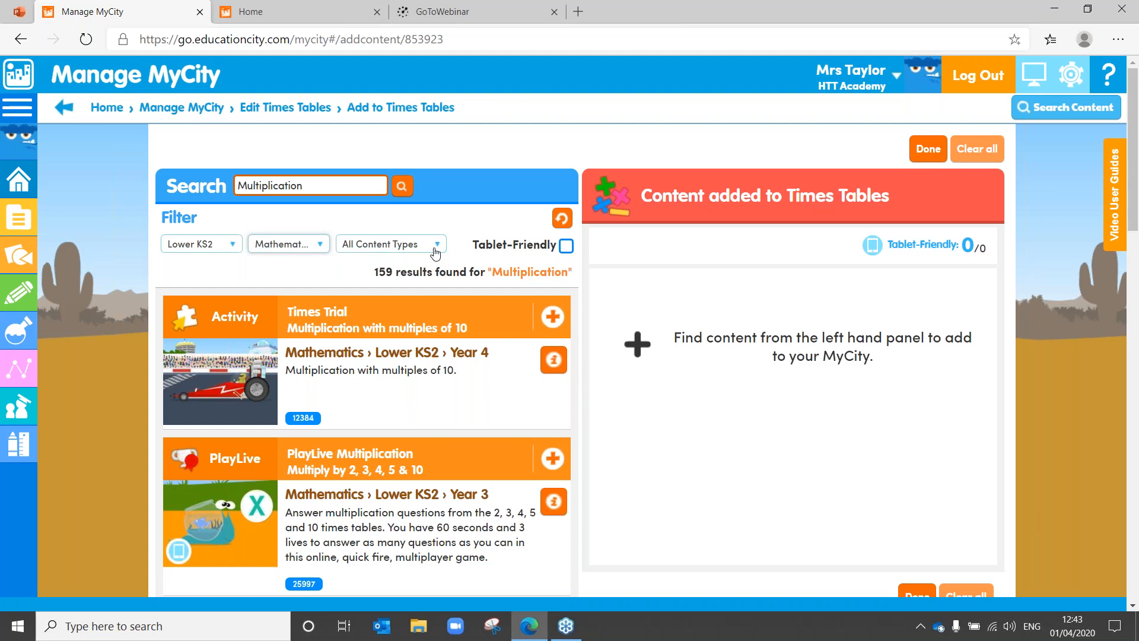
{"action": "left_click", "coordinate": [435, 250]}
{"action": "left_click_drag", "start_coordinate": [440, 306], "coordinate": [439, 375]}
Step: Add the Find a pattern ThinkIt to Times Tables, then show only Learn Screens
{"action": "left_click", "coordinate": [360, 364]}
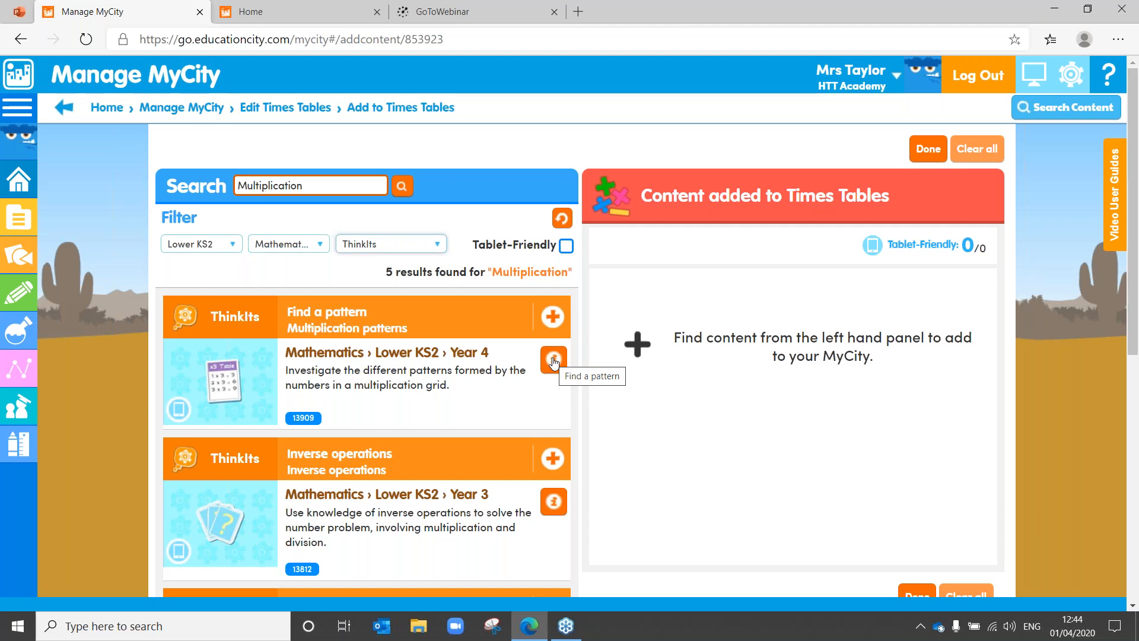
{"action": "left_click", "coordinate": [553, 318]}
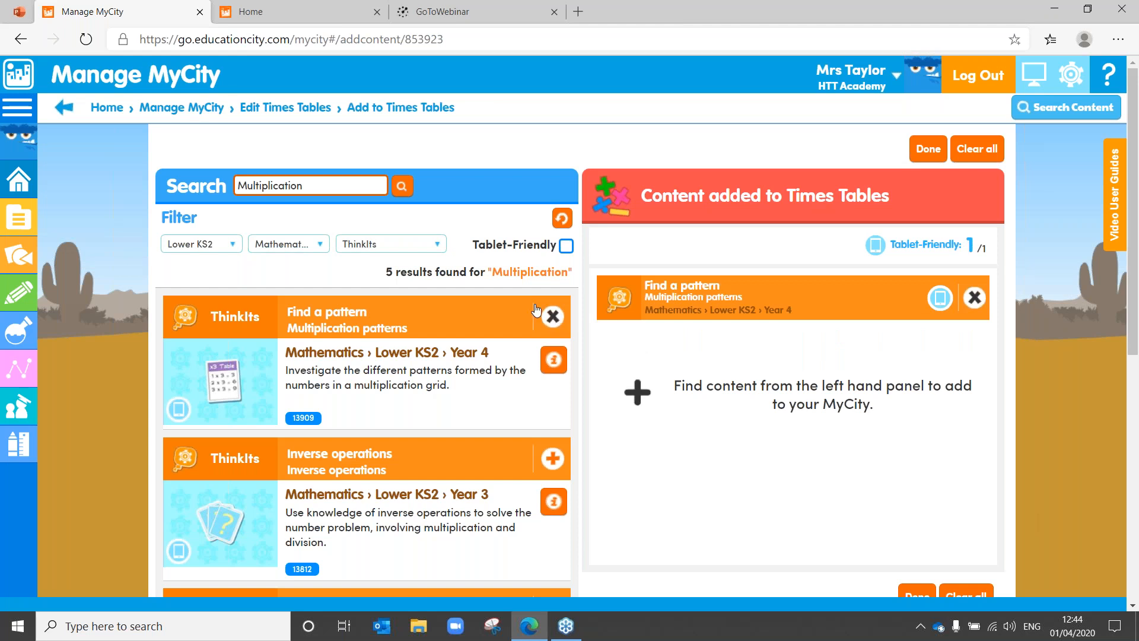
{"action": "left_click", "coordinate": [437, 250]}
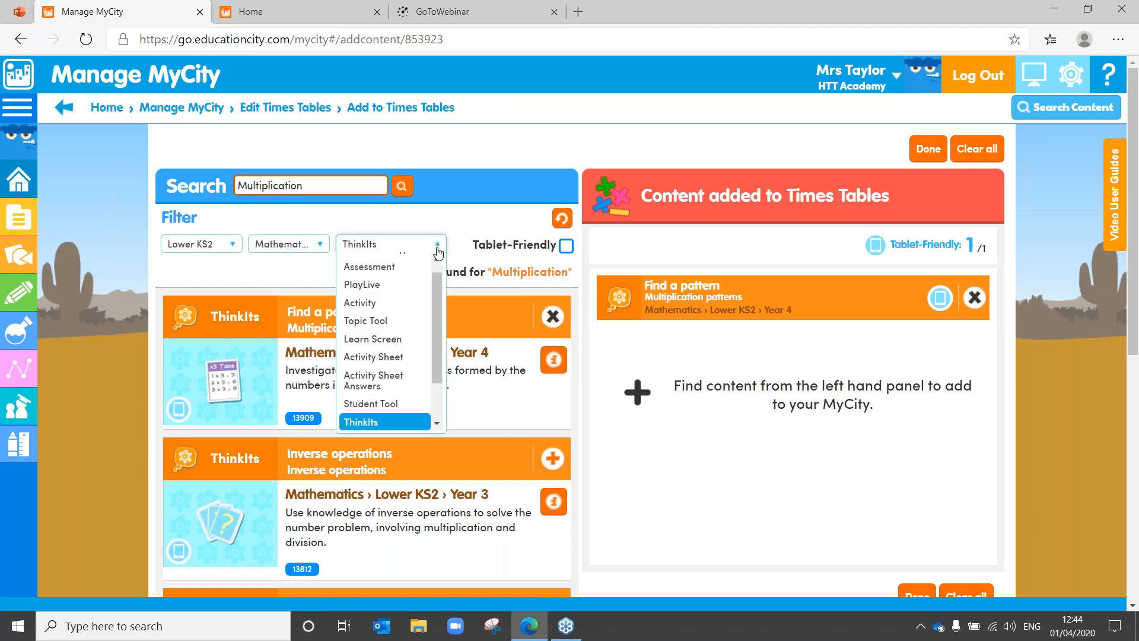
{"action": "left_click", "coordinate": [393, 334]}
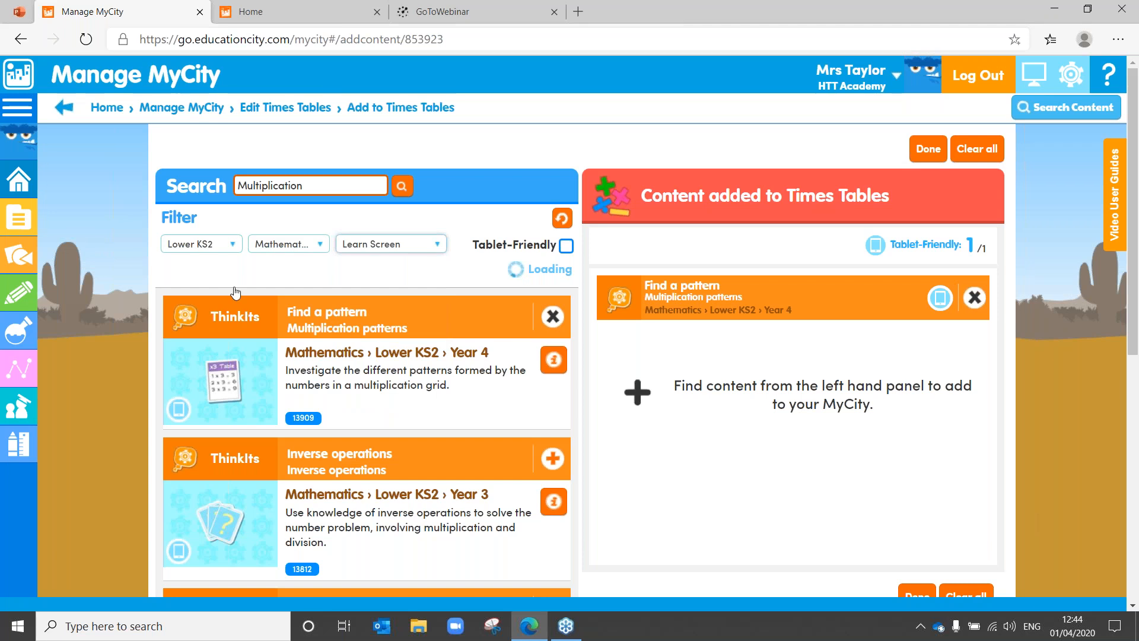
Step: Limit the Learn Screen results to Year 5 and select the Multiplication search term
{"action": "left_click", "coordinate": [231, 244]}
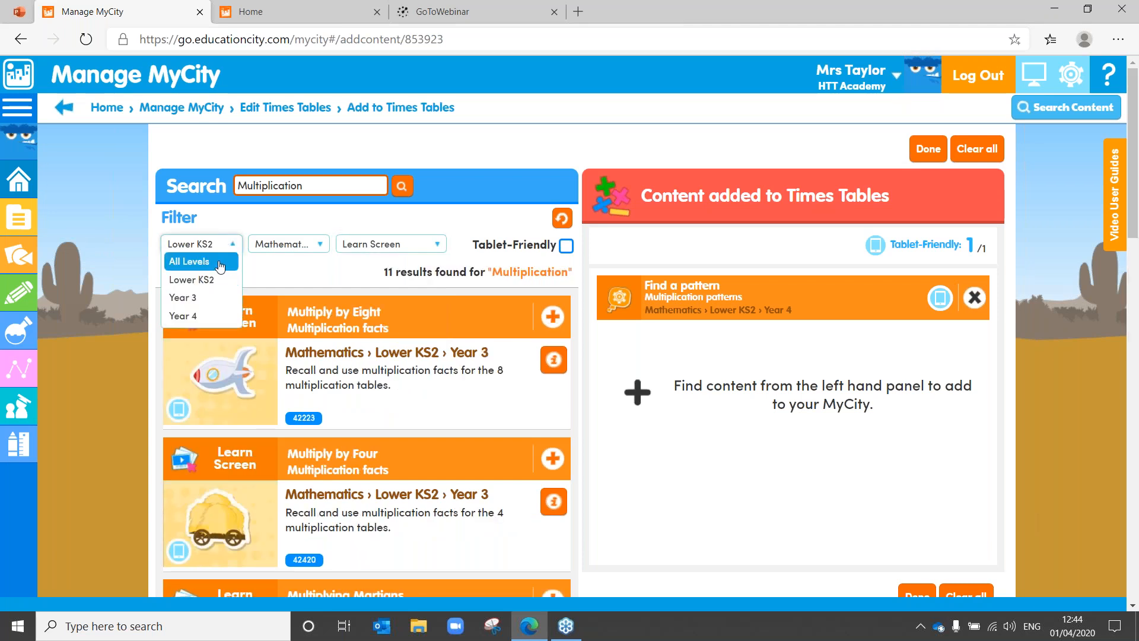
{"action": "left_click", "coordinate": [227, 268]}
{"action": "left_click", "coordinate": [232, 247]}
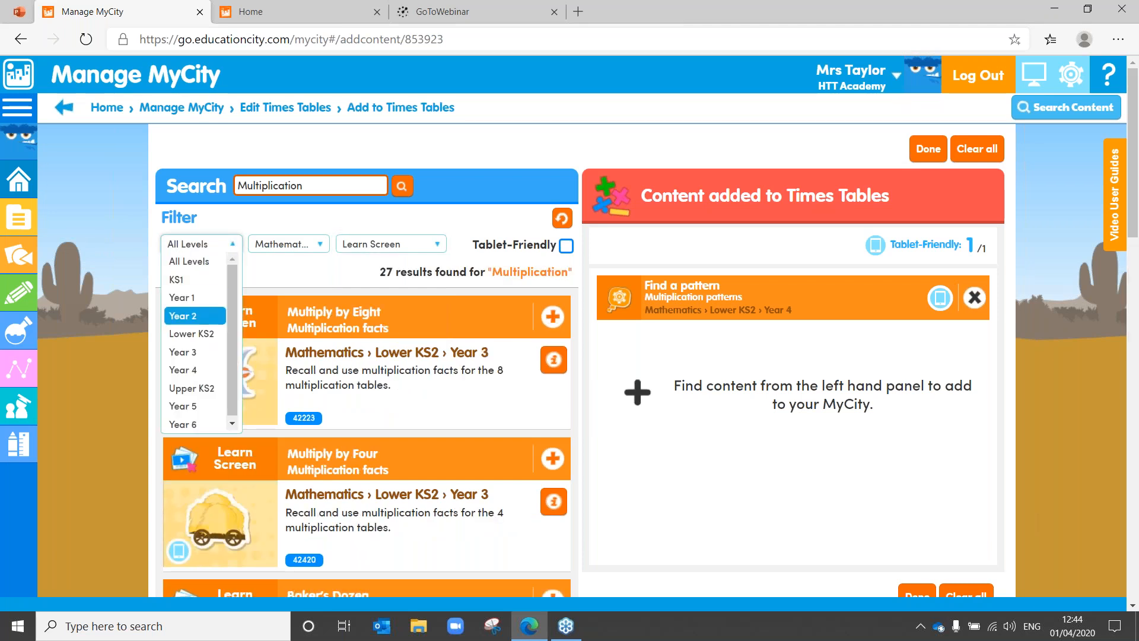
{"action": "left_click", "coordinate": [210, 409]}
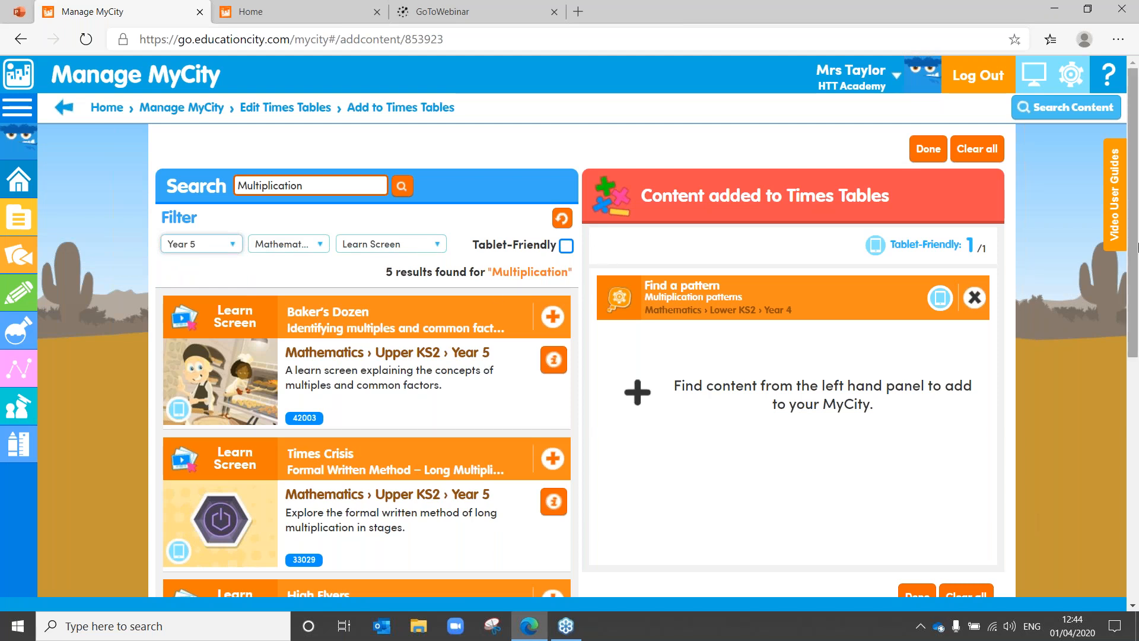
{"action": "left_click_drag", "start_coordinate": [1138, 248], "coordinate": [1134, 504]}
{"action": "scroll", "coordinate": [1096, 415], "scroll_direction": "up", "scroll_amount": 4}
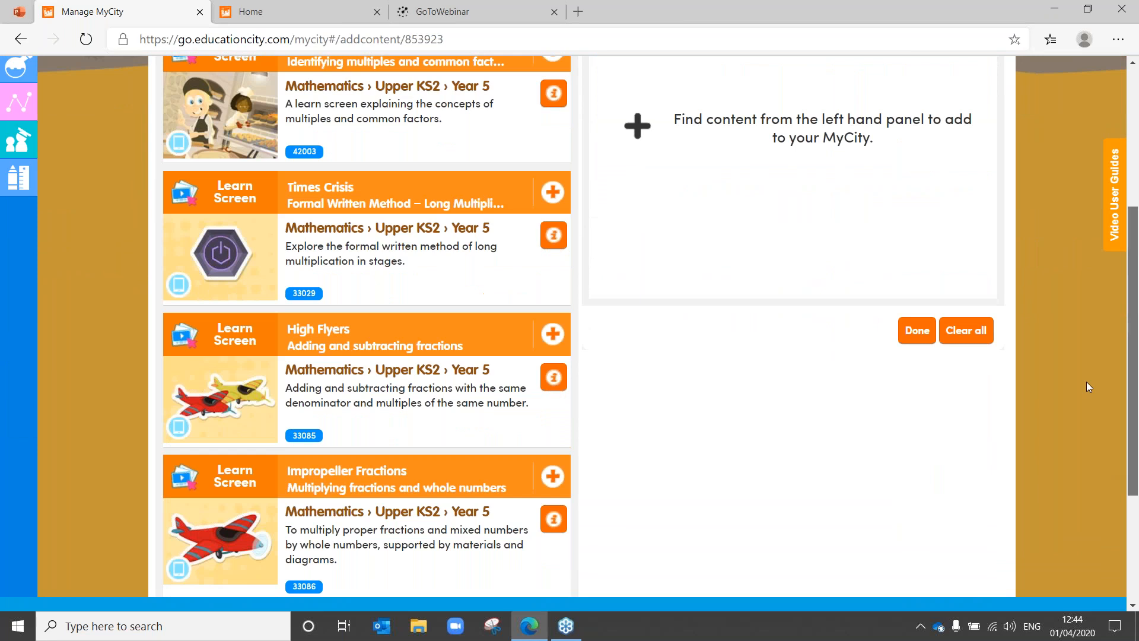
{"action": "scroll", "coordinate": [1087, 379], "scroll_direction": "up", "scroll_amount": 5}
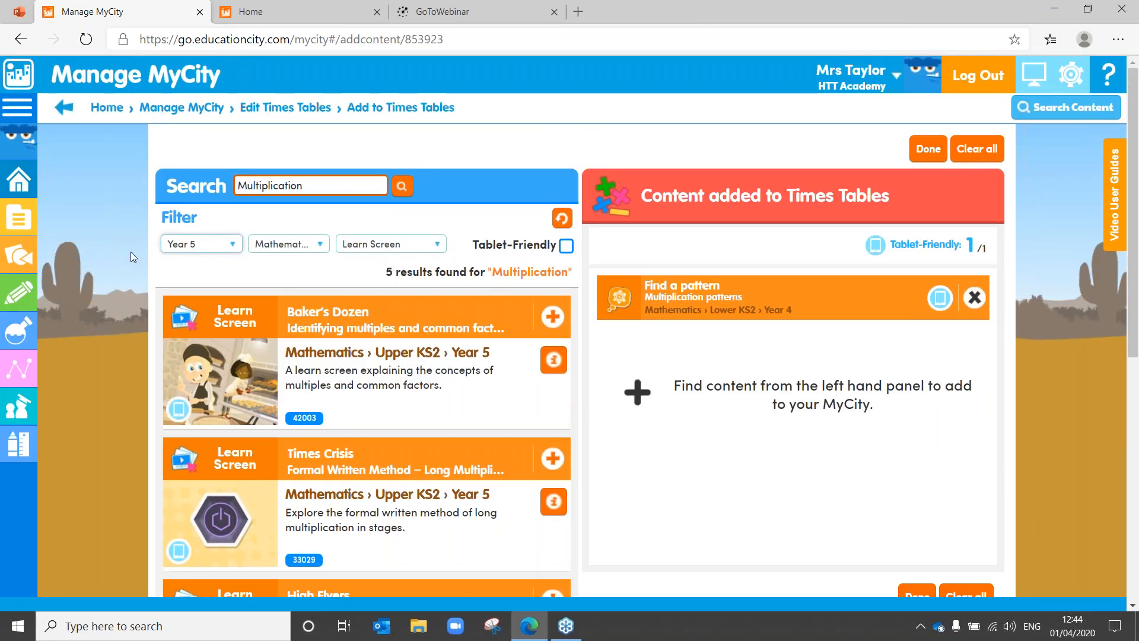
{"action": "left_click", "coordinate": [319, 185]}
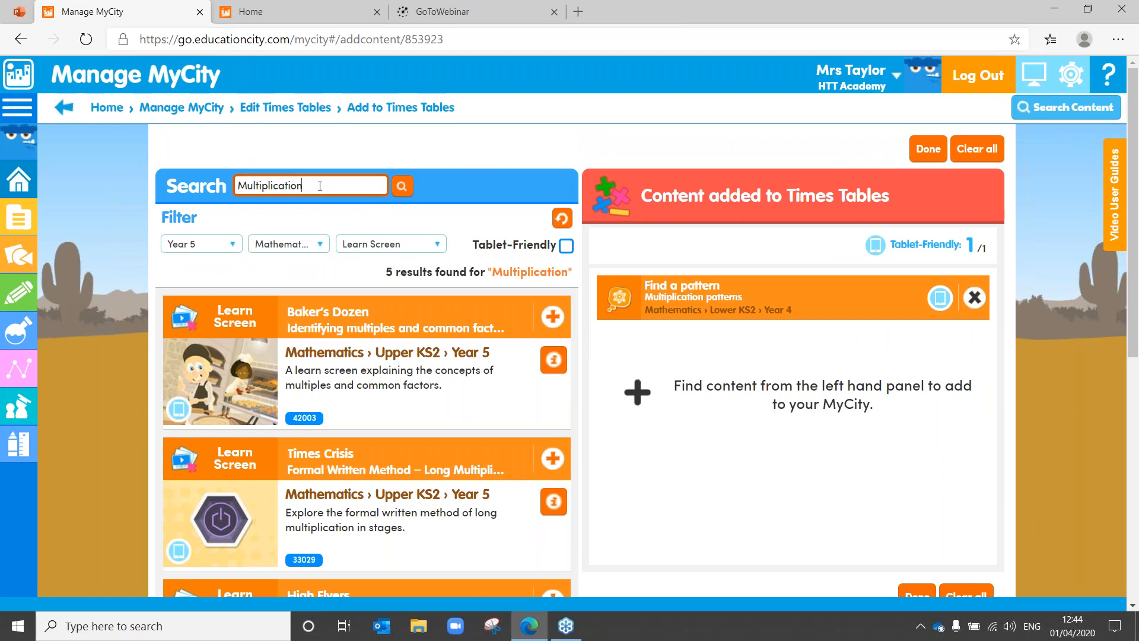
{"action": "left_click_drag", "start_coordinate": [302, 189], "coordinate": [202, 189]}
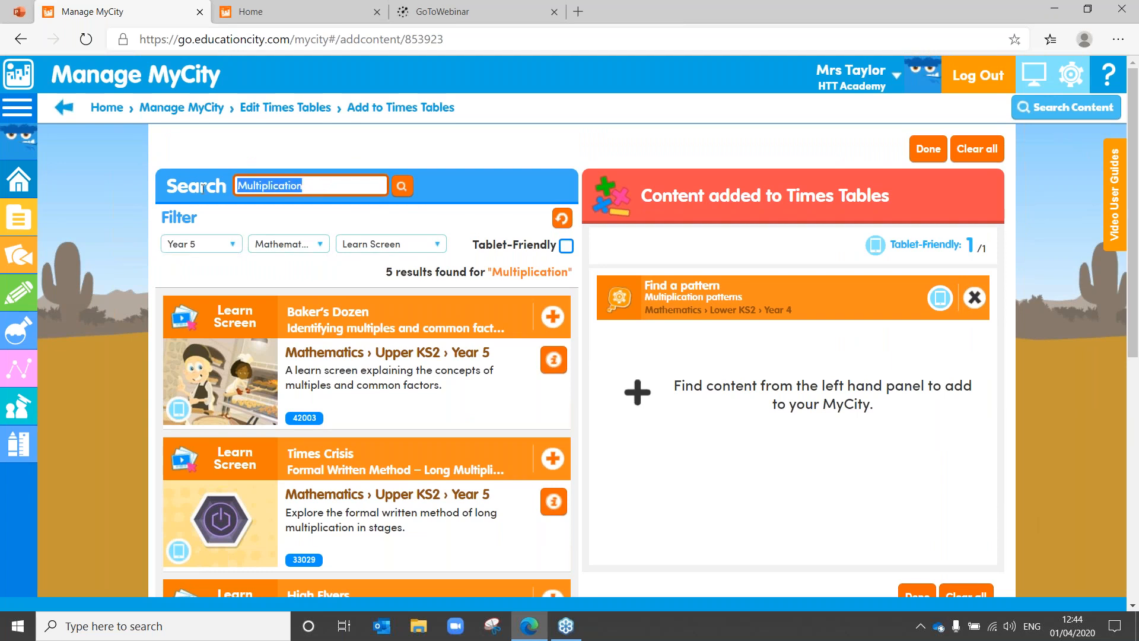
Step: Search for Division and add both Puppy in the Window short-division Learn Screens
{"action": "type", "text": "Division"}
{"action": "key", "text": "Return"}
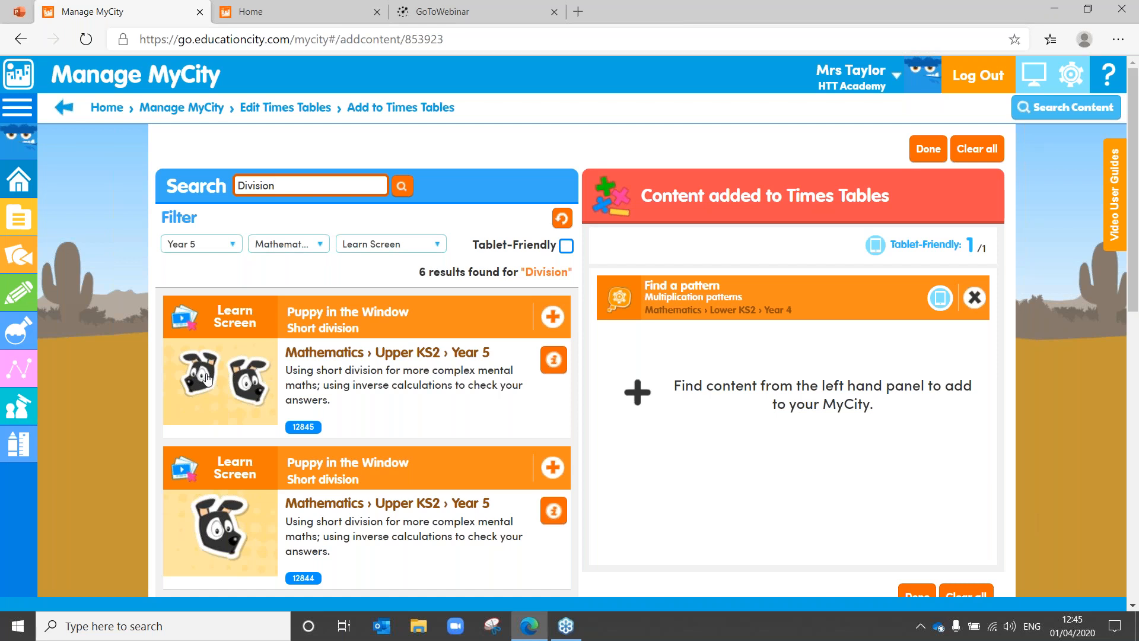
{"action": "left_click", "coordinate": [555, 469]}
{"action": "left_click", "coordinate": [553, 317]}
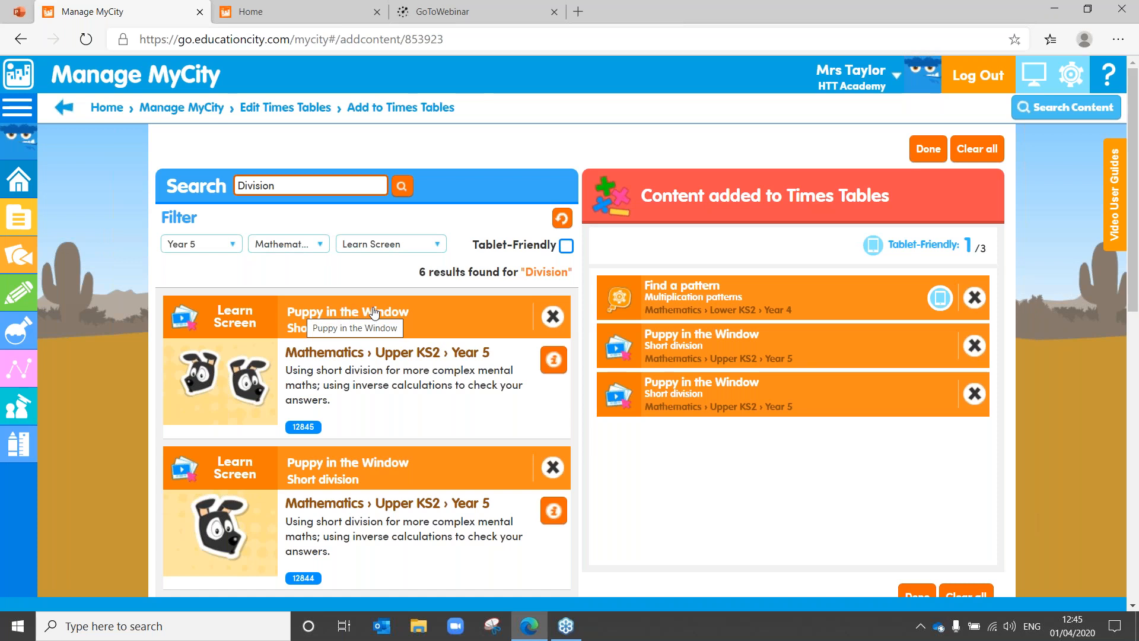
Step: Show Activities and add Puppy in the Window Division problems and Recording short division
{"action": "left_click", "coordinate": [415, 246]}
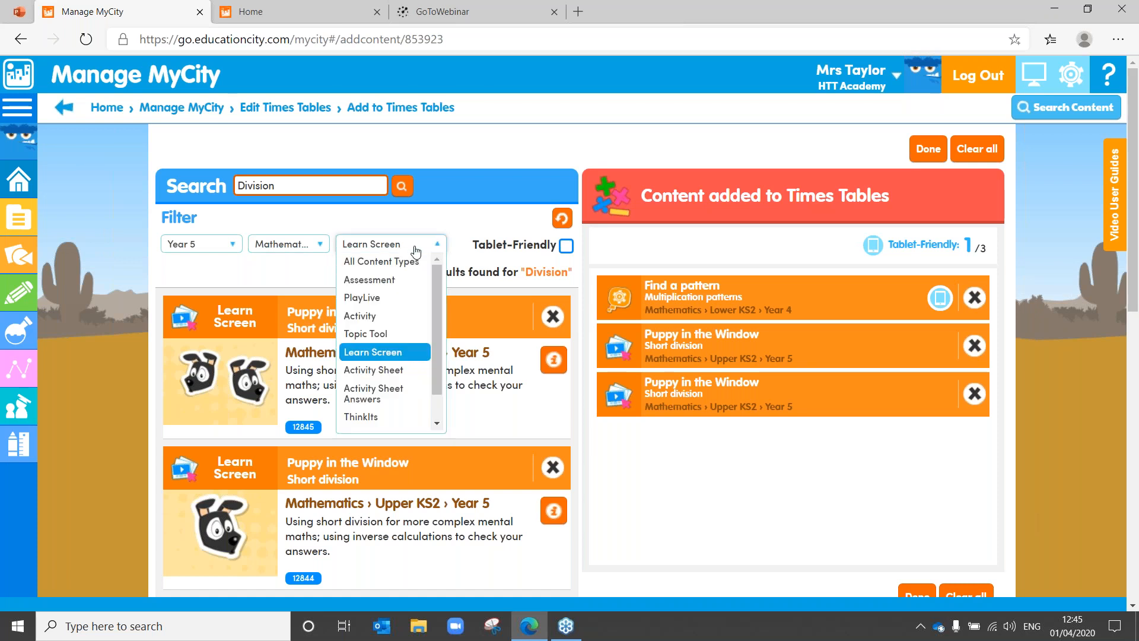
{"action": "left_click", "coordinate": [397, 316]}
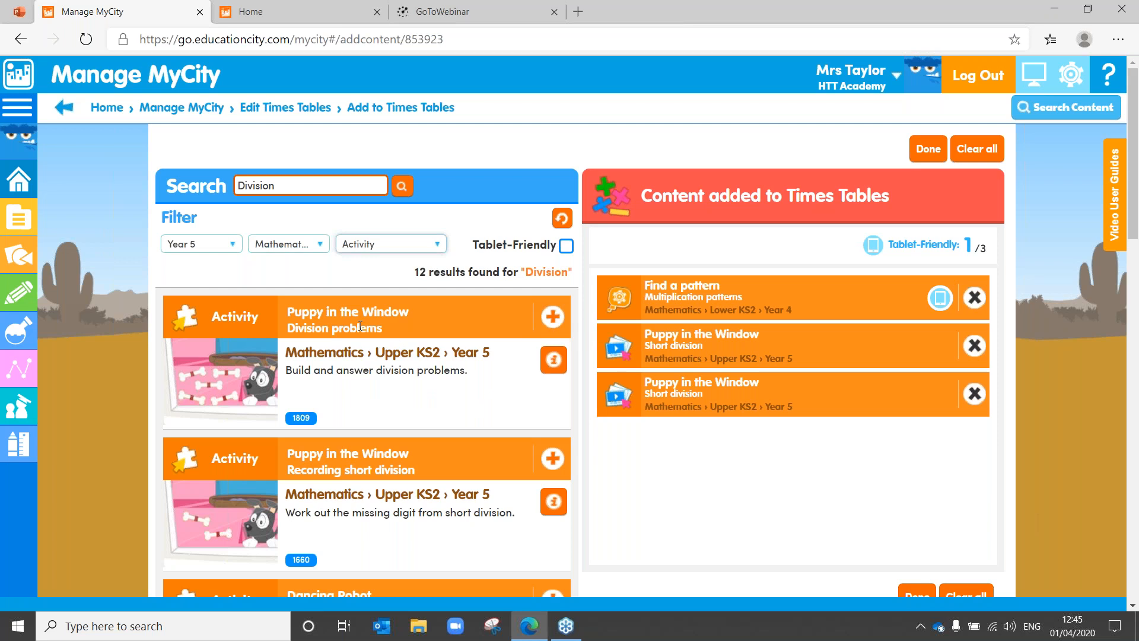
{"action": "left_click", "coordinate": [554, 320]}
{"action": "left_click", "coordinate": [553, 459]}
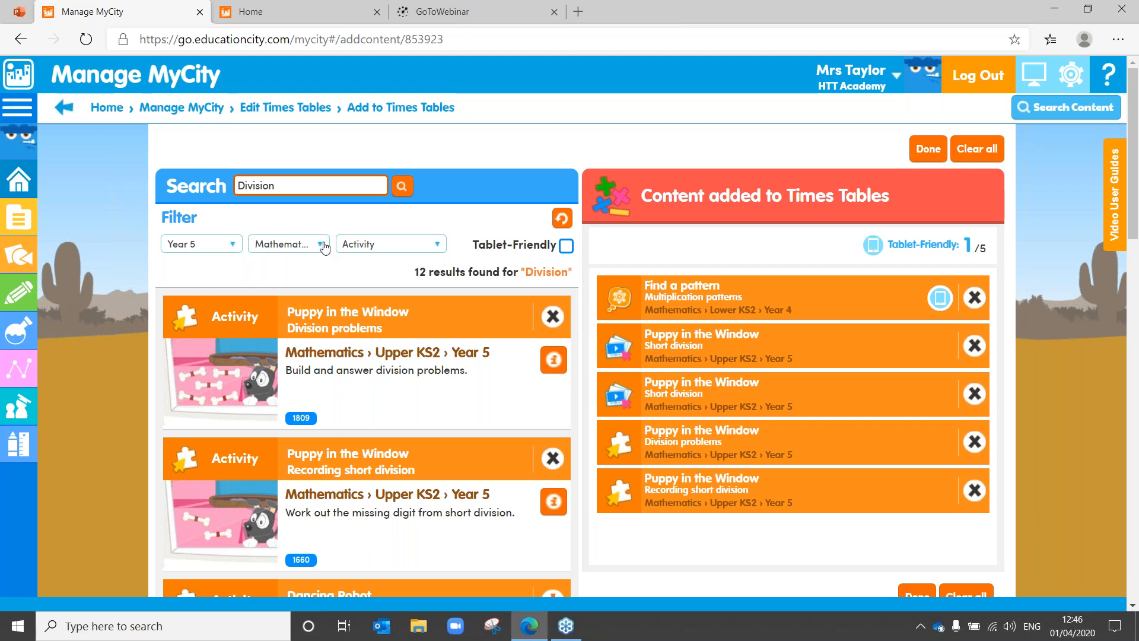
{"action": "left_click", "coordinate": [399, 248]}
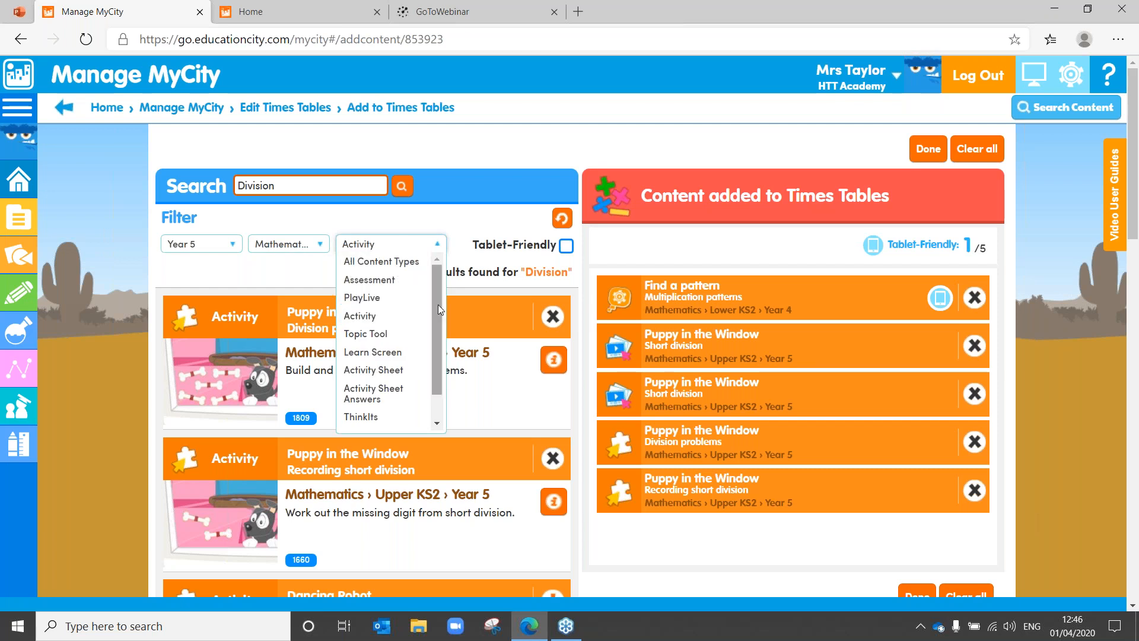
Step: Show Activity Sheets and add the Puppy in the Window Year 5 activity sheet
{"action": "left_click_drag", "start_coordinate": [437, 304], "coordinate": [436, 342]}
{"action": "left_click", "coordinate": [401, 344]}
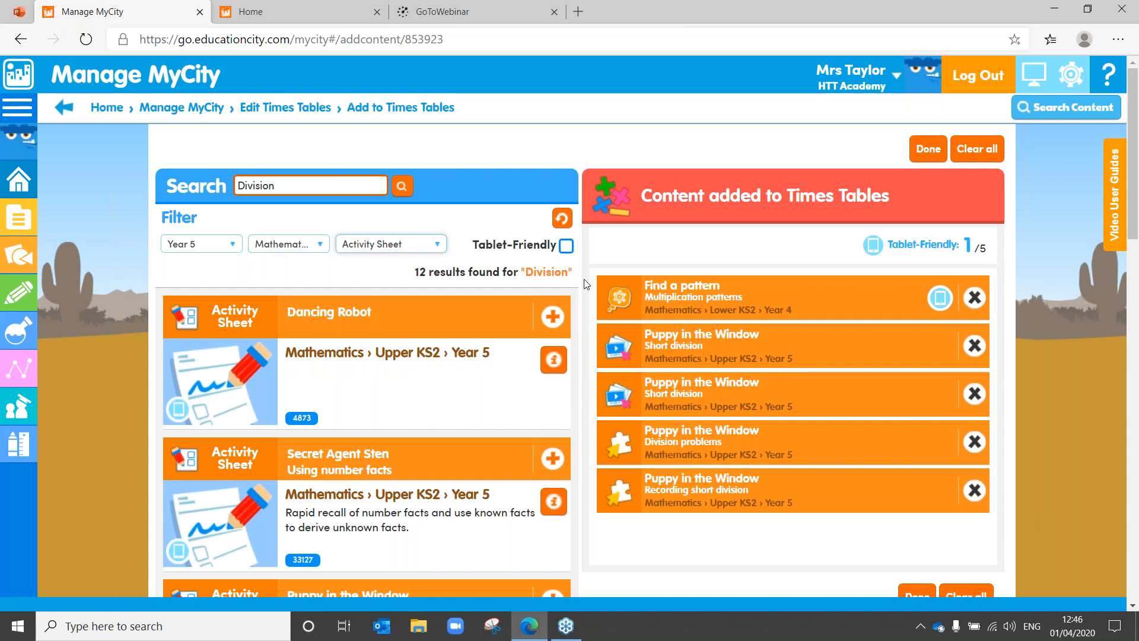
{"action": "scroll", "coordinate": [632, 342], "scroll_direction": "down", "scroll_amount": 7}
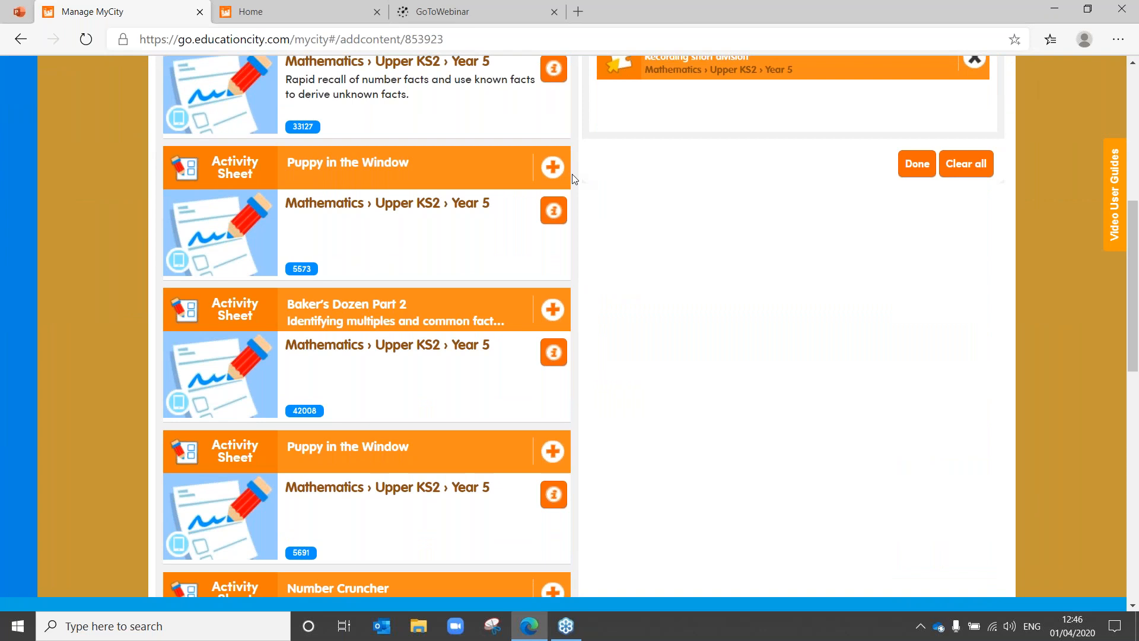
{"action": "left_click", "coordinate": [553, 169]}
{"action": "left_click_drag", "start_coordinate": [1127, 234], "coordinate": [1126, 92]}
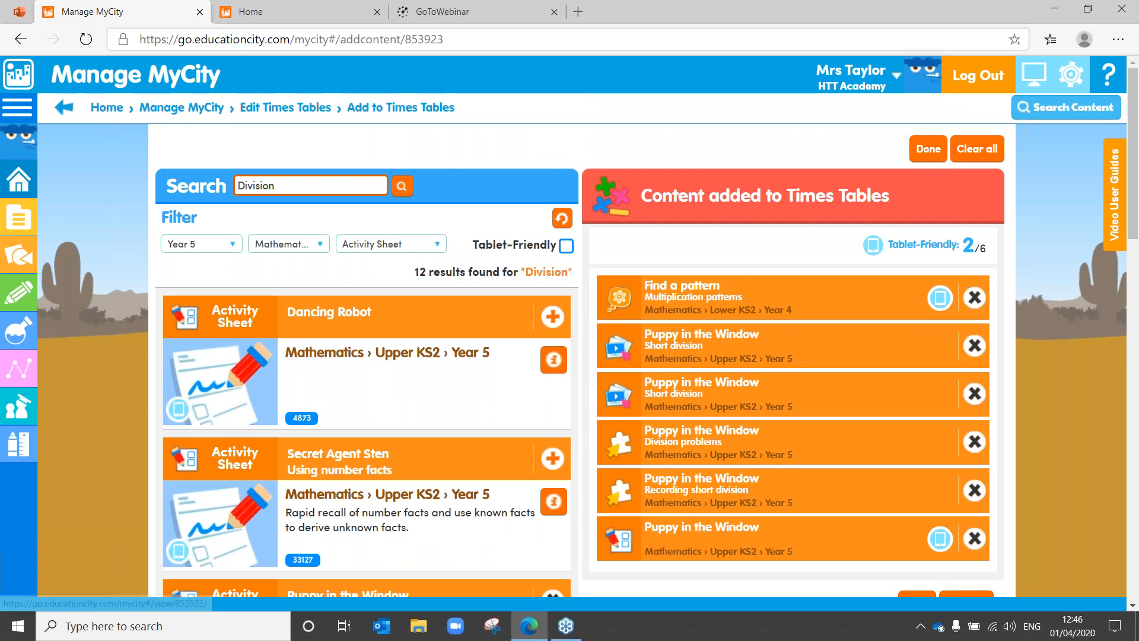
{"action": "left_click", "coordinate": [315, 248]}
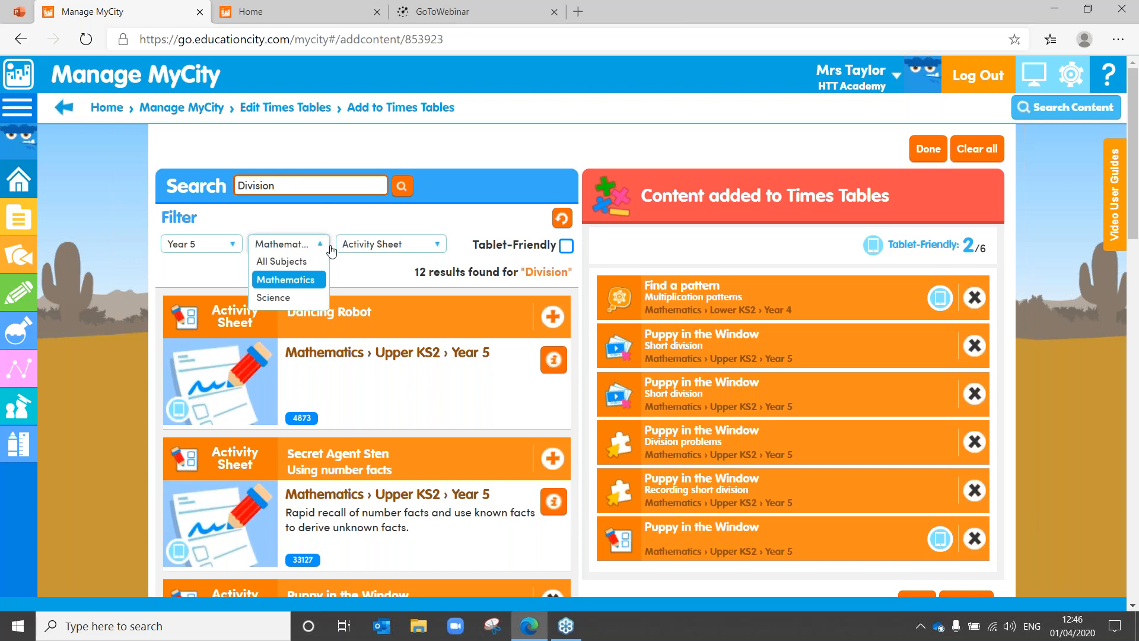
Step: Show PlayLive results, add PlayLive Division, and change the search to Multiplication
{"action": "left_click", "coordinate": [377, 248]}
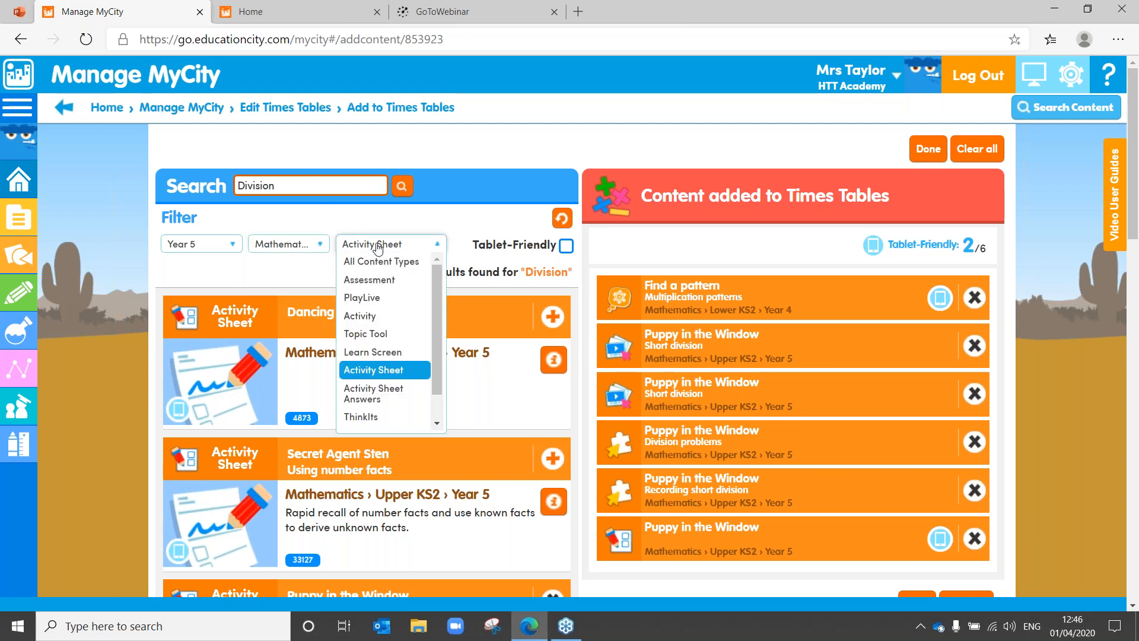
{"action": "left_click", "coordinate": [377, 297]}
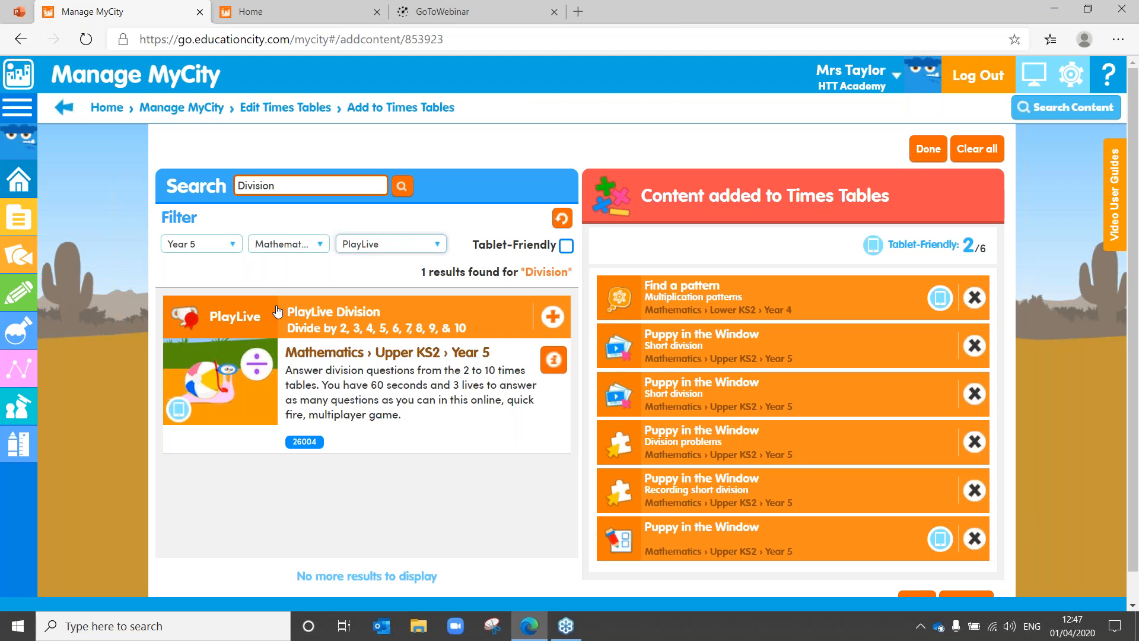
{"action": "left_click", "coordinate": [552, 318]}
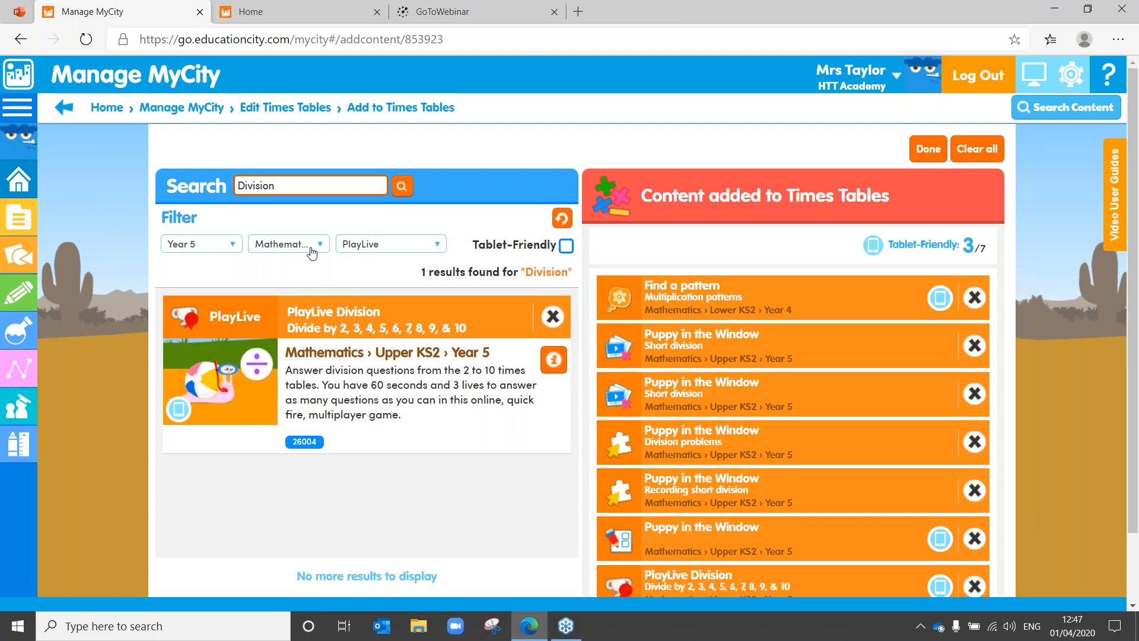
{"action": "double_click", "coordinate": [302, 178]}
{"action": "type", "text": "Multiplication"}
Step: Search for Multiplication and add PlayLive Multiplication to the Times Tables MyCity
{"action": "key", "text": "Return"}
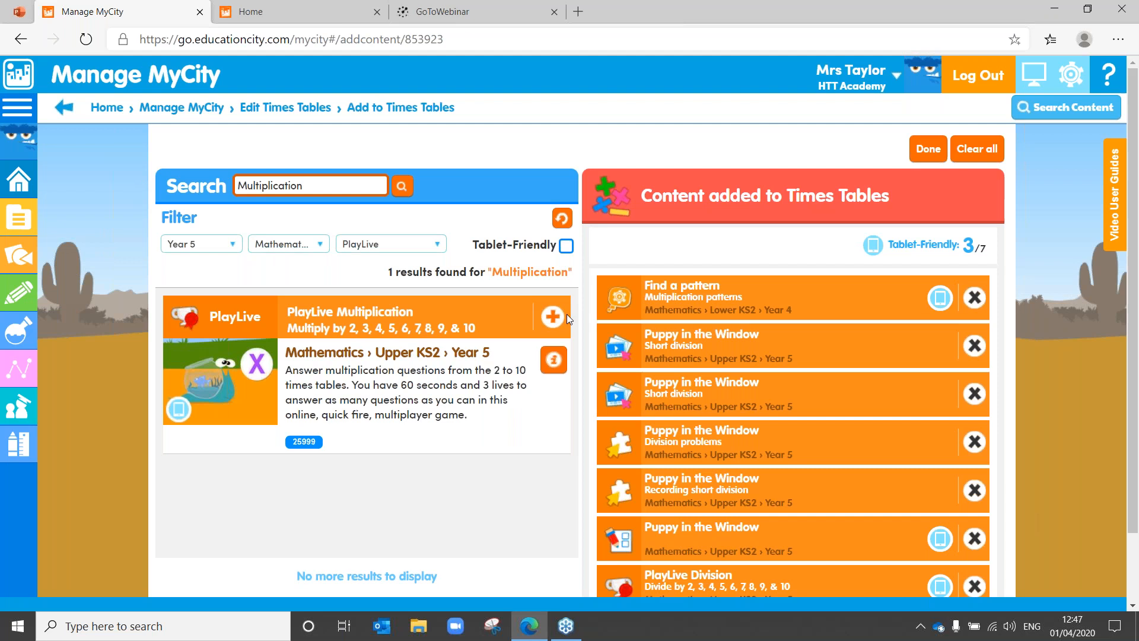
{"action": "left_click", "coordinate": [561, 319]}
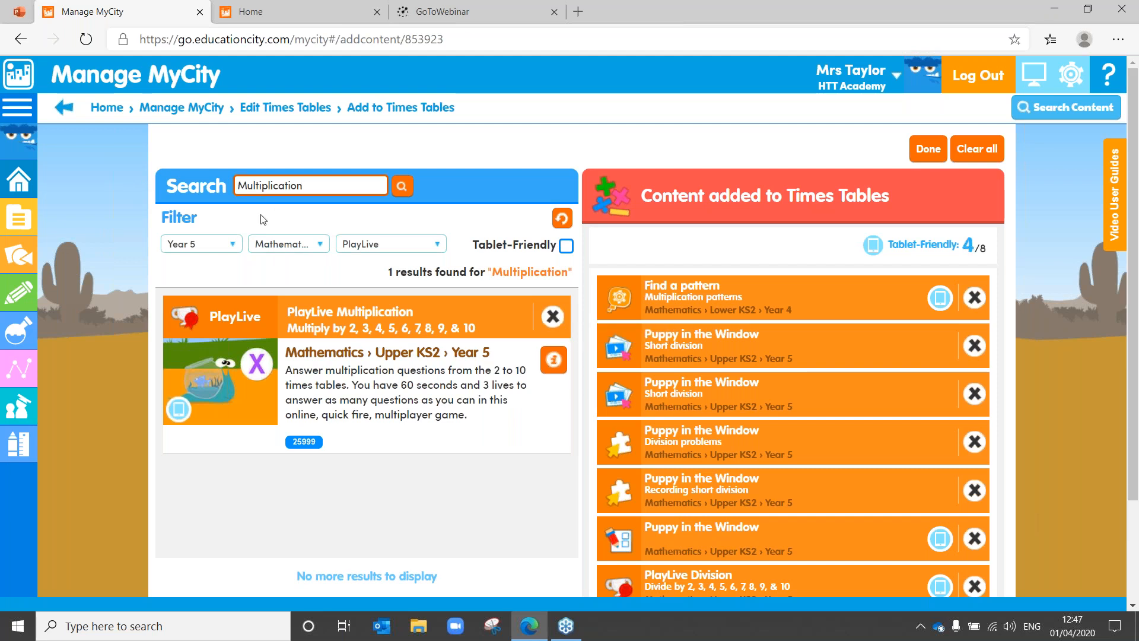
{"action": "left_click", "coordinate": [237, 247]}
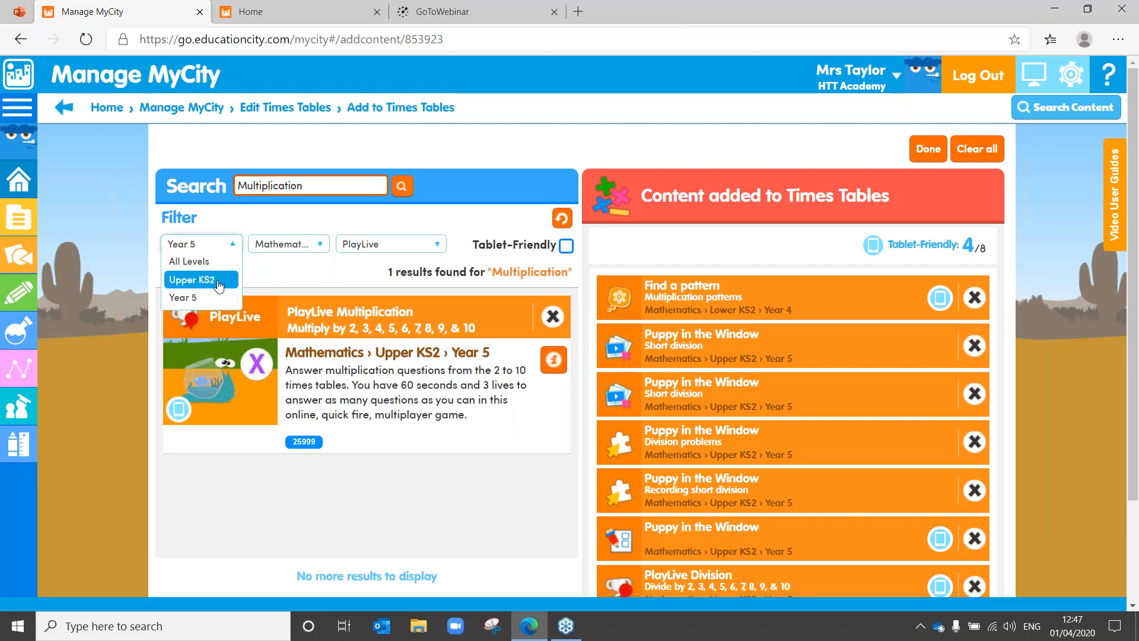
{"action": "left_click", "coordinate": [210, 262]}
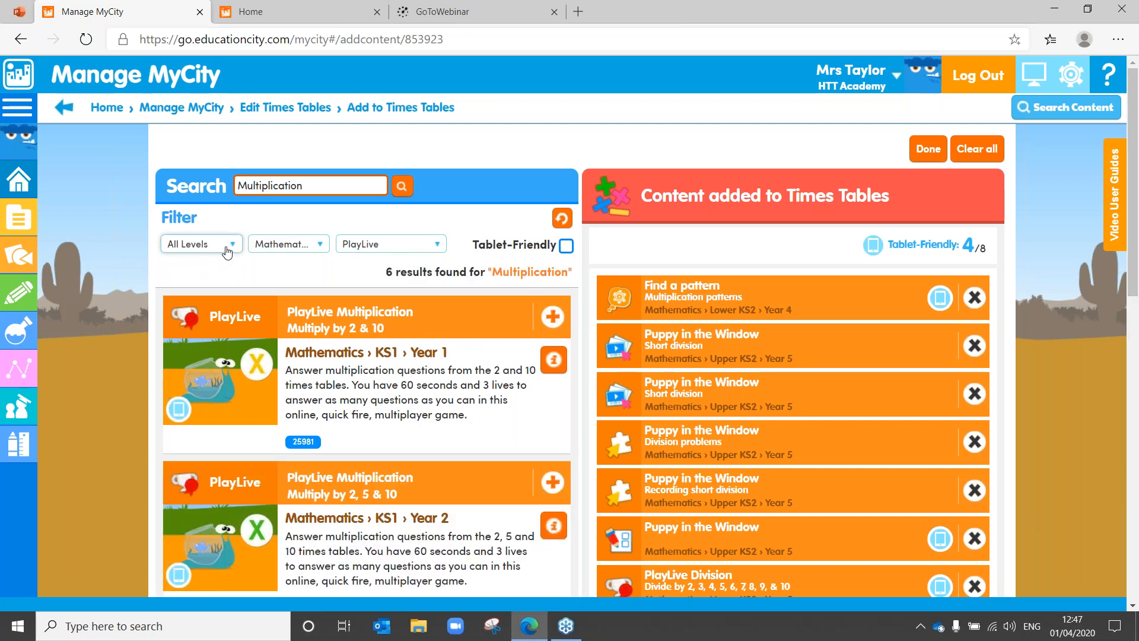
Step: Filter to Year 4 Topic Tools and add Multiplication Tables Check (10 Seconds per Question)
{"action": "left_click", "coordinate": [226, 246]}
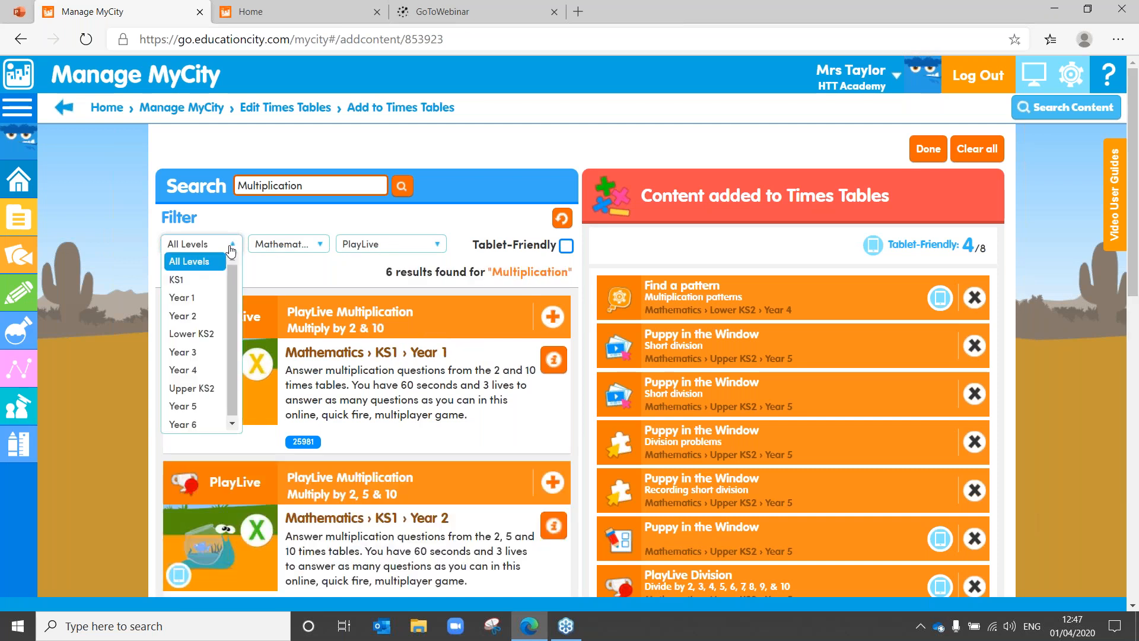
{"action": "left_click", "coordinate": [219, 369]}
{"action": "left_click", "coordinate": [437, 246]}
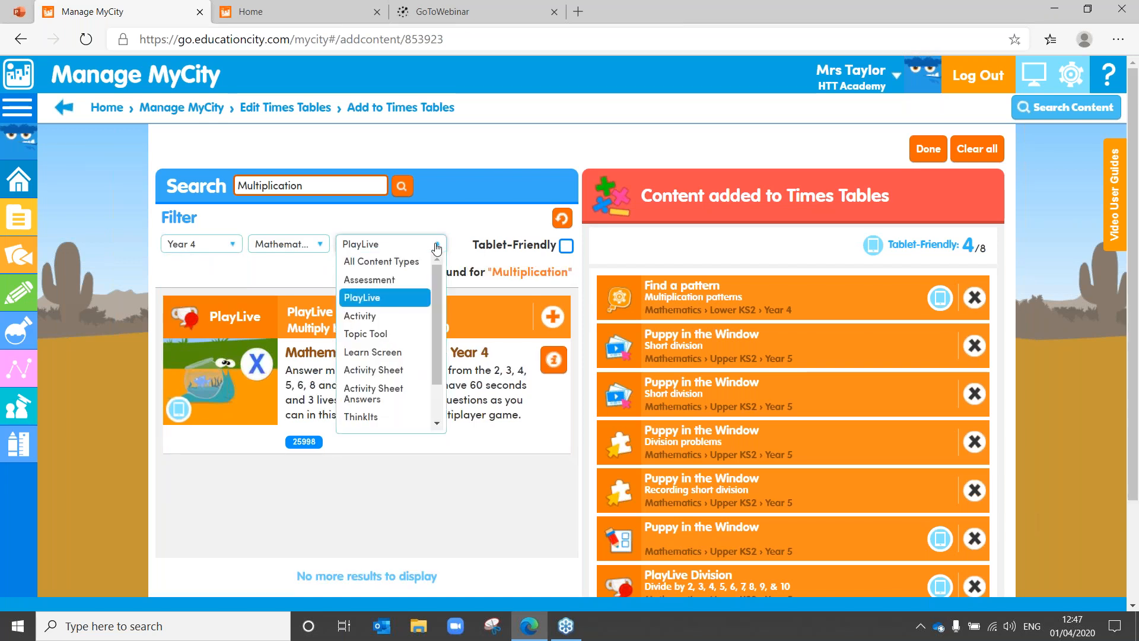
{"action": "left_click", "coordinate": [380, 334]}
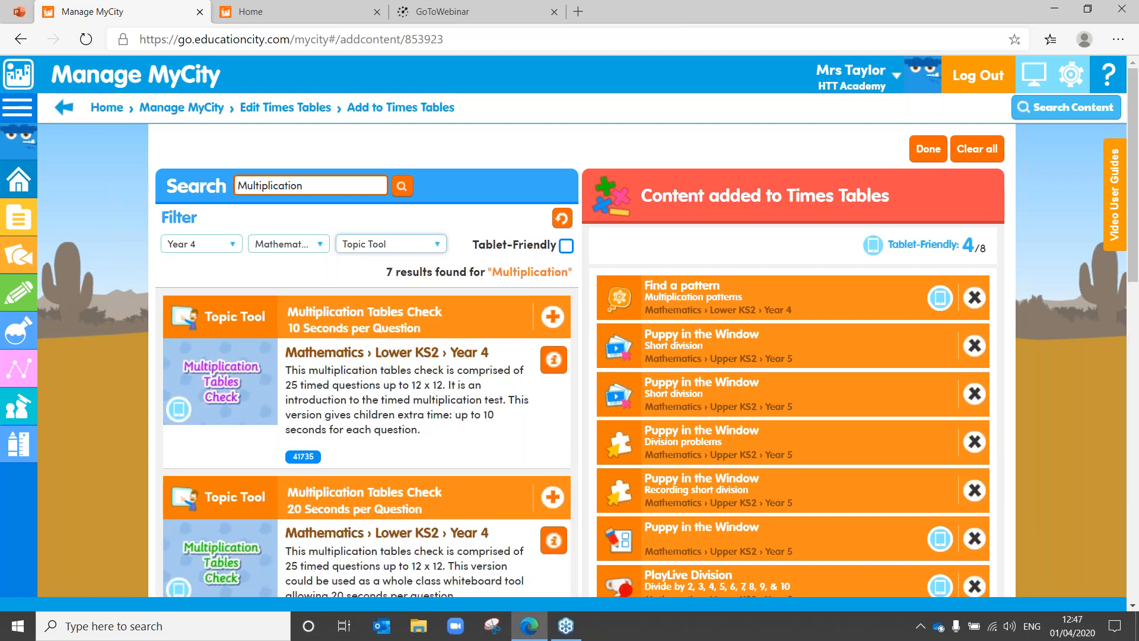
{"action": "left_click_drag", "start_coordinate": [1137, 204], "coordinate": [1136, 290]}
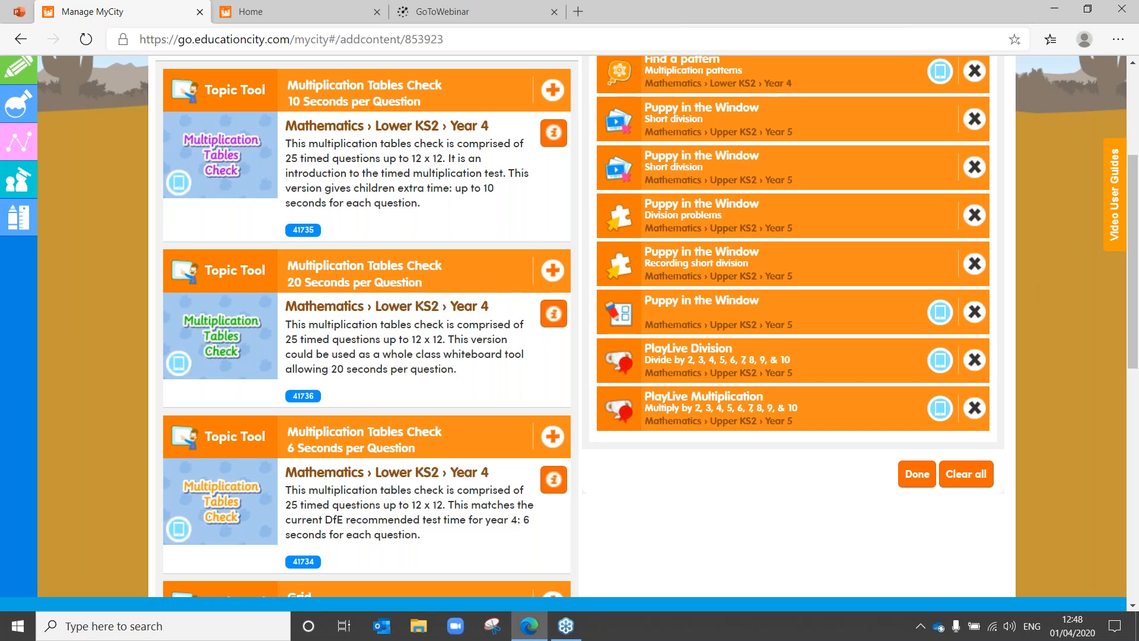
{"action": "left_click", "coordinate": [552, 101]}
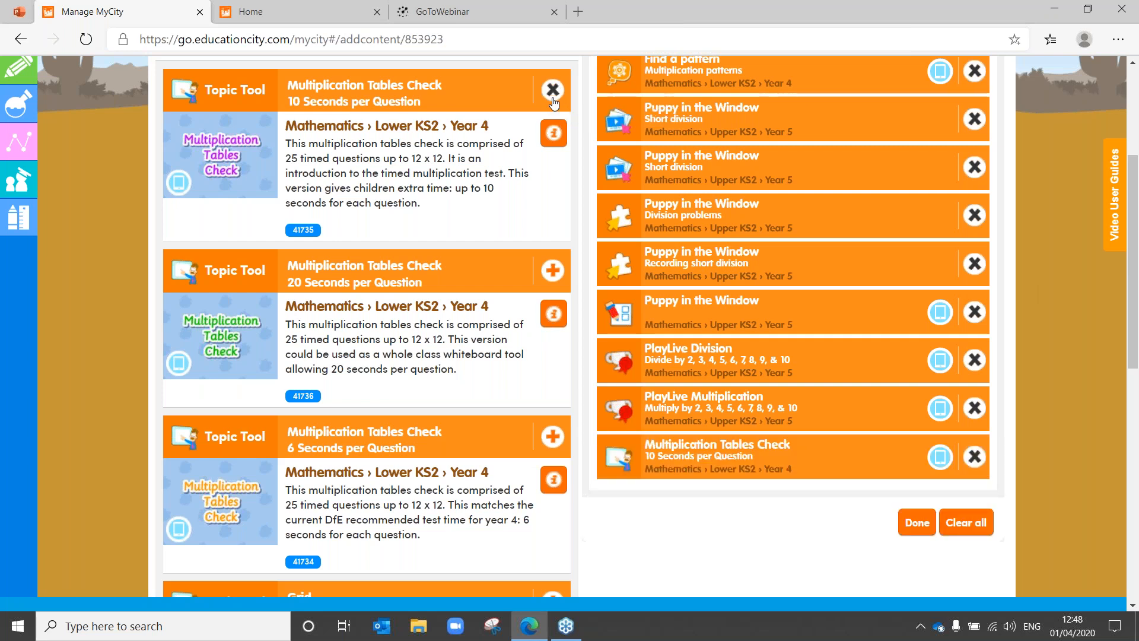
{"action": "left_click_drag", "start_coordinate": [1136, 276], "coordinate": [1134, 117]}
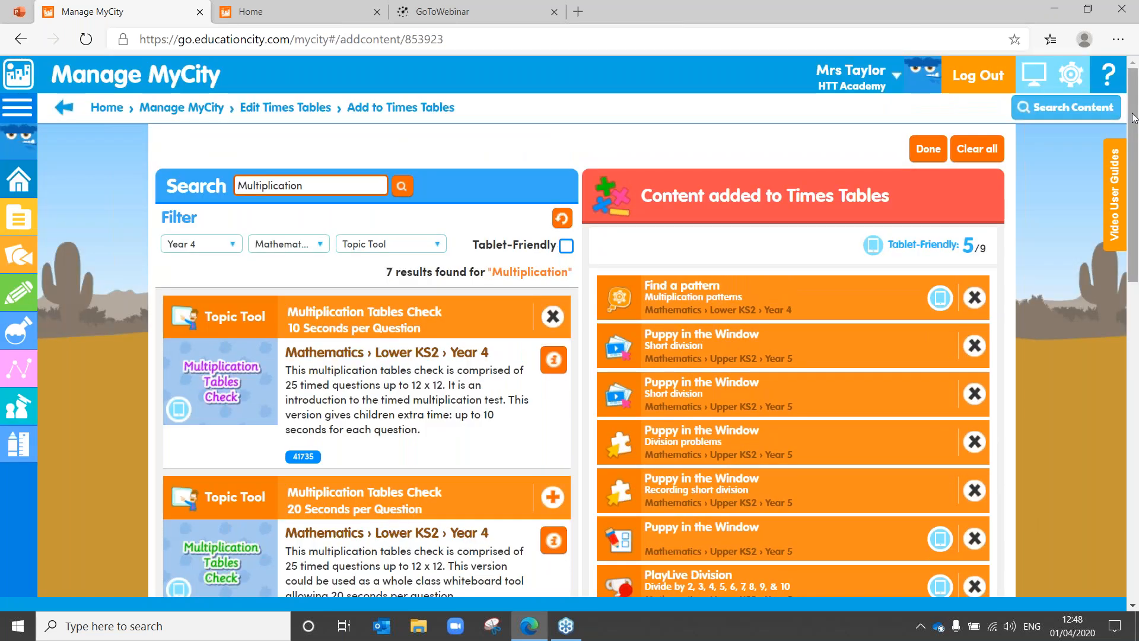
Step: Move Multiplication Tables Check to sixth, delete the Puppy in the Window sheet, and save, leaving eight items
{"action": "left_click", "coordinate": [926, 151]}
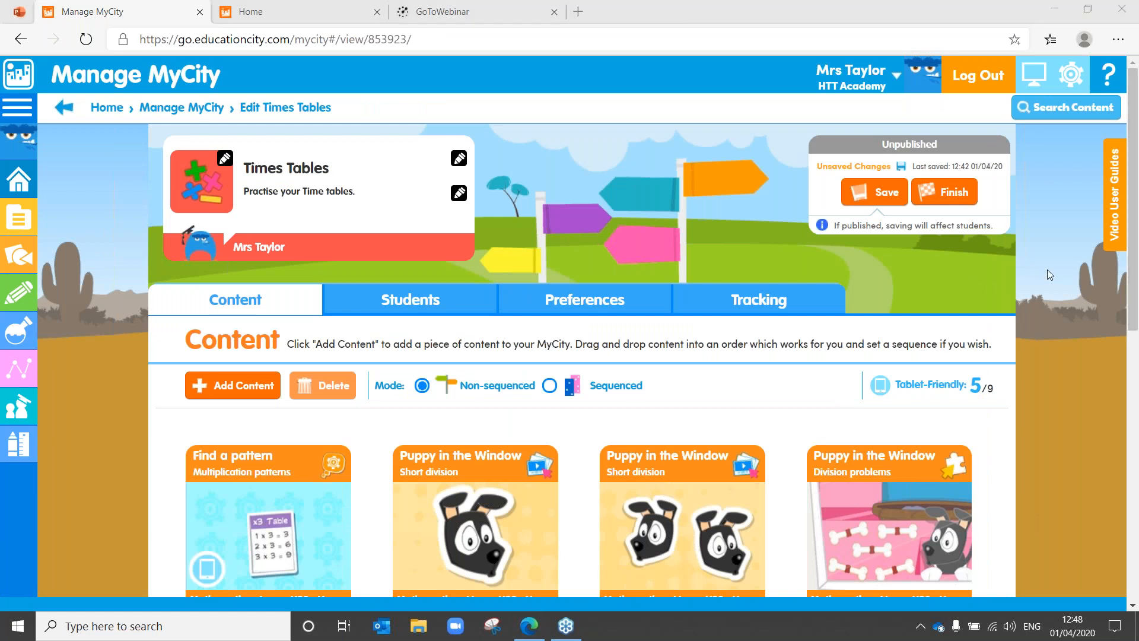
{"action": "left_click_drag", "start_coordinate": [1134, 172], "coordinate": [1138, 333]}
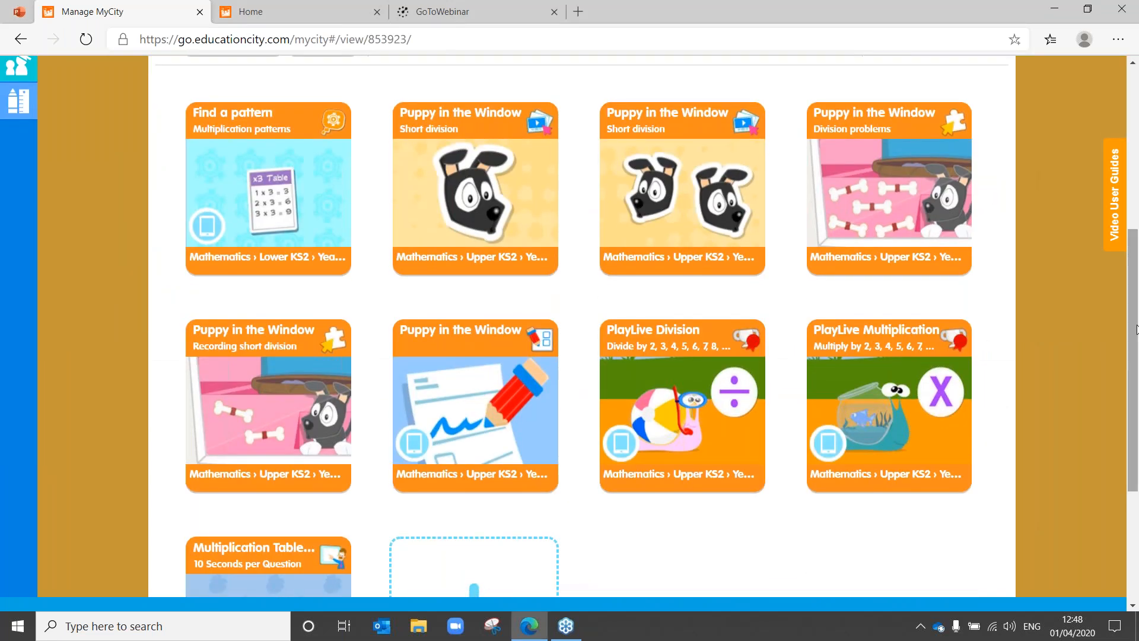
{"action": "left_click_drag", "start_coordinate": [251, 567], "coordinate": [673, 357]}
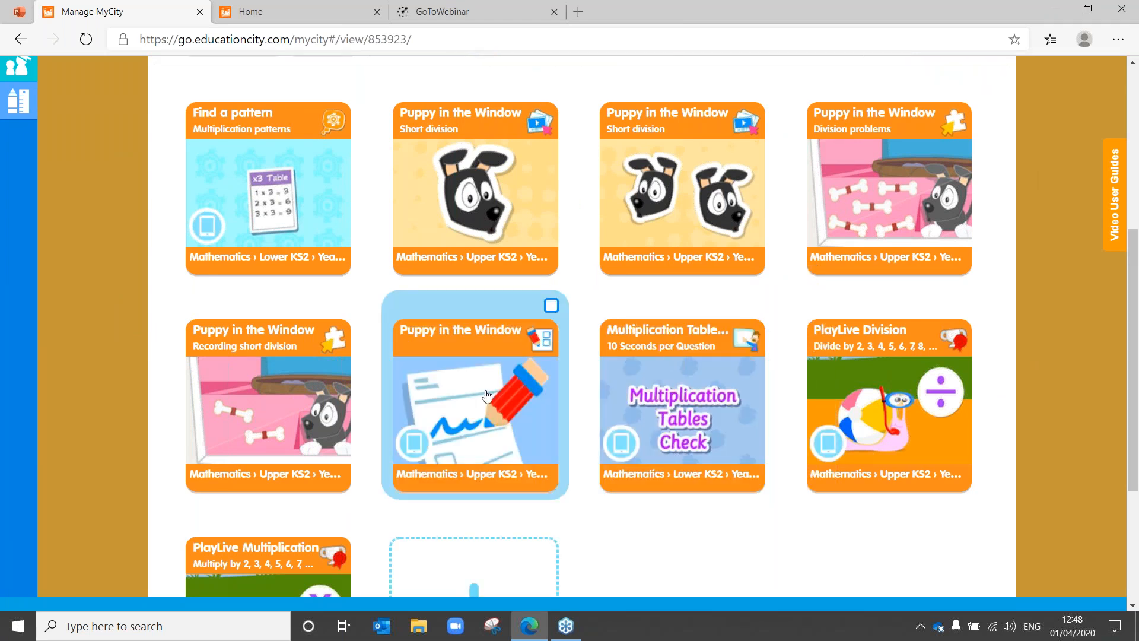
{"action": "mouse_move", "coordinate": [487, 396]}
{"action": "left_mouse_down"}
{"action": "mouse_move", "coordinate": [475, 372]}
{"action": "mouse_move", "coordinate": [510, 89]}
{"action": "left_mouse_up"}
{"action": "left_click_drag", "start_coordinate": [1136, 184], "coordinate": [1137, 88]}
{"action": "left_click", "coordinate": [873, 190]}
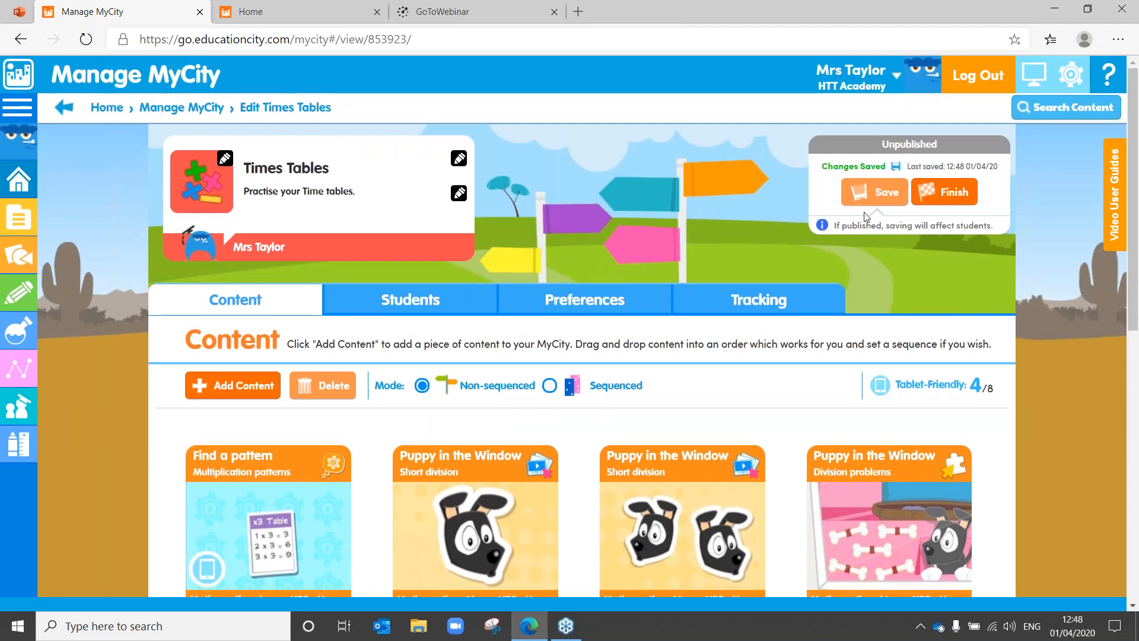
Step: Switch the Times Tables content to Sequenced mode and save it
{"action": "left_click_drag", "start_coordinate": [1137, 144], "coordinate": [1137, 205]}
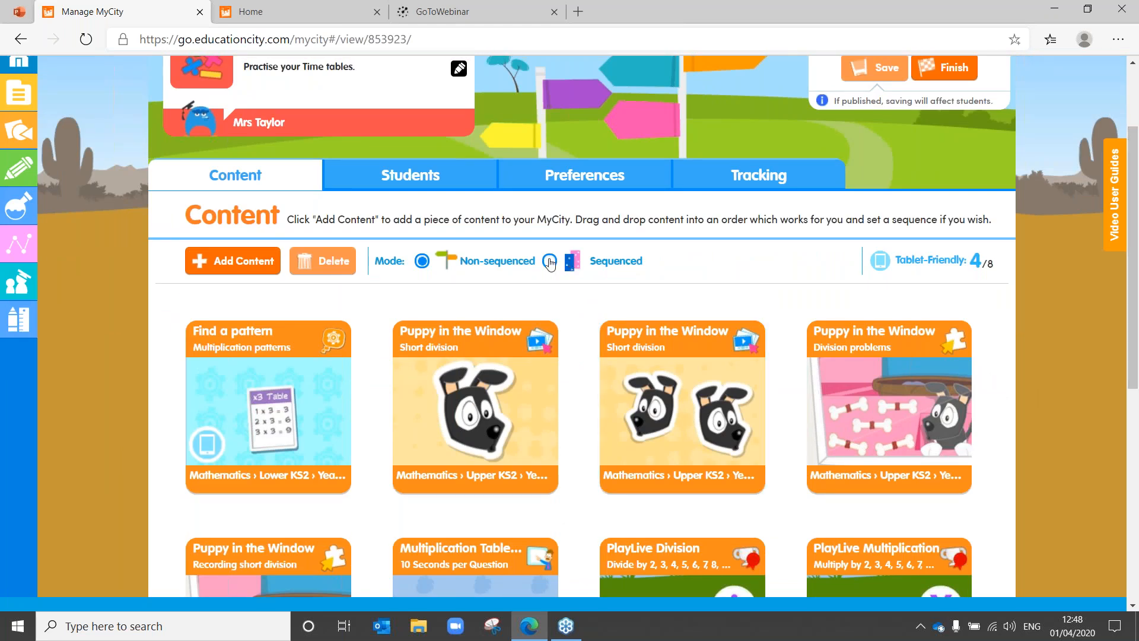
{"action": "left_click", "coordinate": [550, 262]}
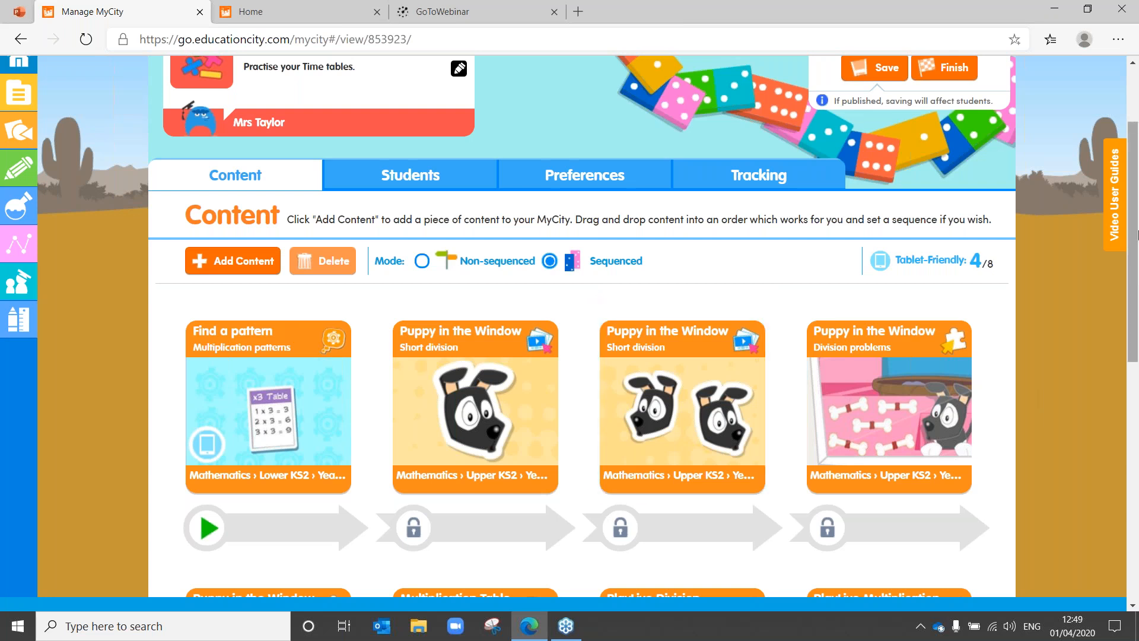
{"action": "left_click_drag", "start_coordinate": [1138, 173], "coordinate": [1136, 117]}
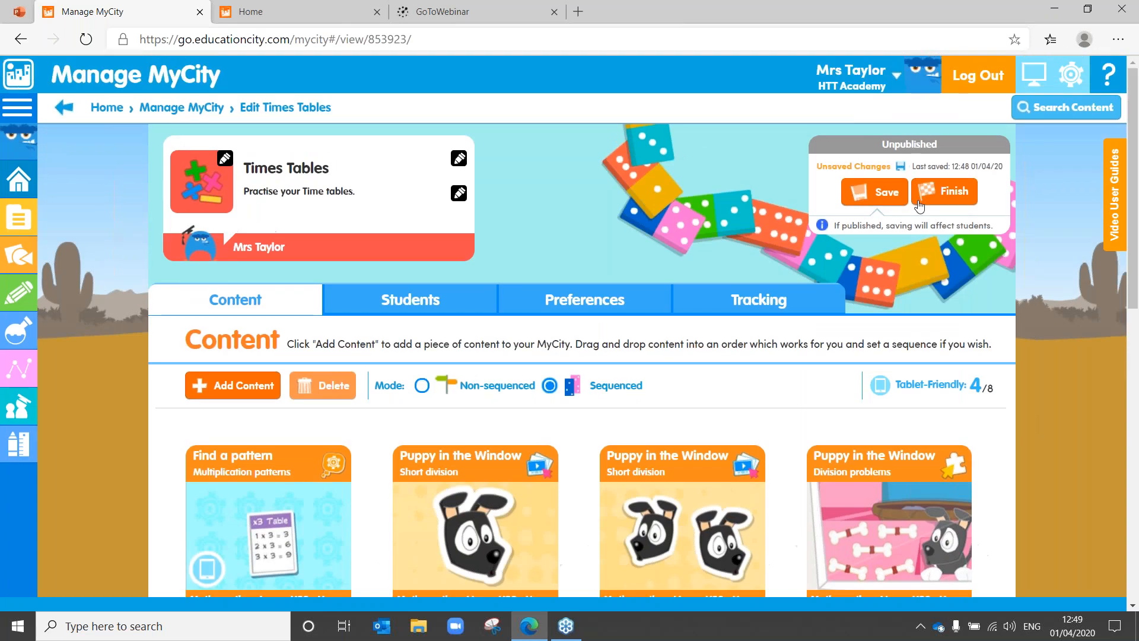
{"action": "left_click", "coordinate": [886, 196]}
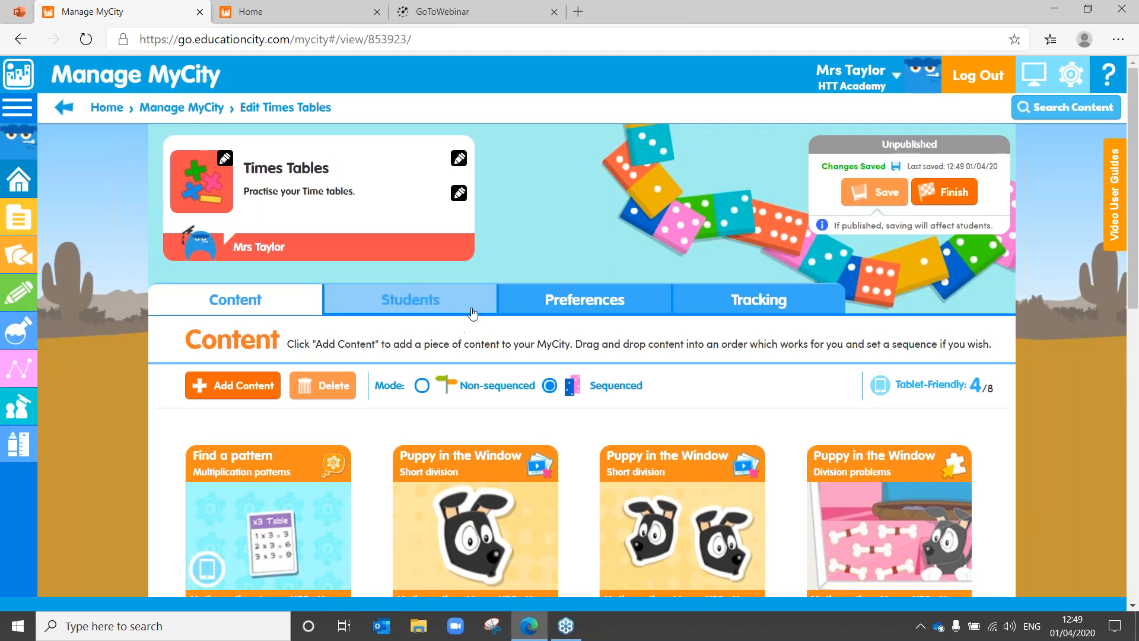
Step: View students by group and assign 3B- Gryffindor and 3B-Hufflepuff, nine students total
{"action": "left_click", "coordinate": [398, 308]}
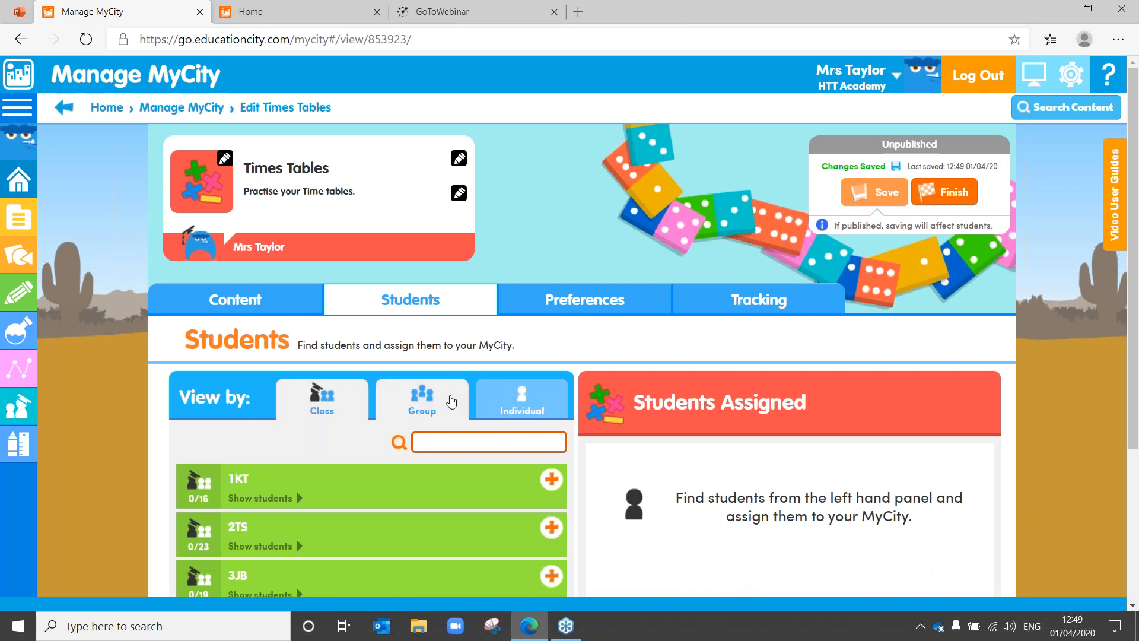
{"action": "left_click", "coordinate": [451, 402]}
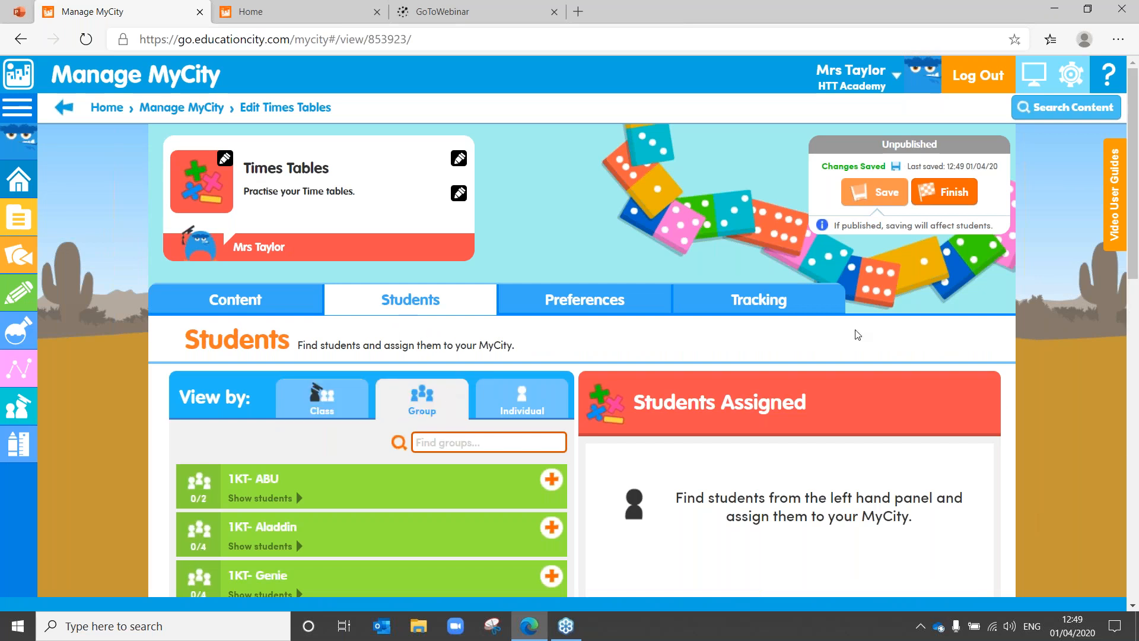
{"action": "left_click_drag", "start_coordinate": [1135, 116], "coordinate": [1136, 237]}
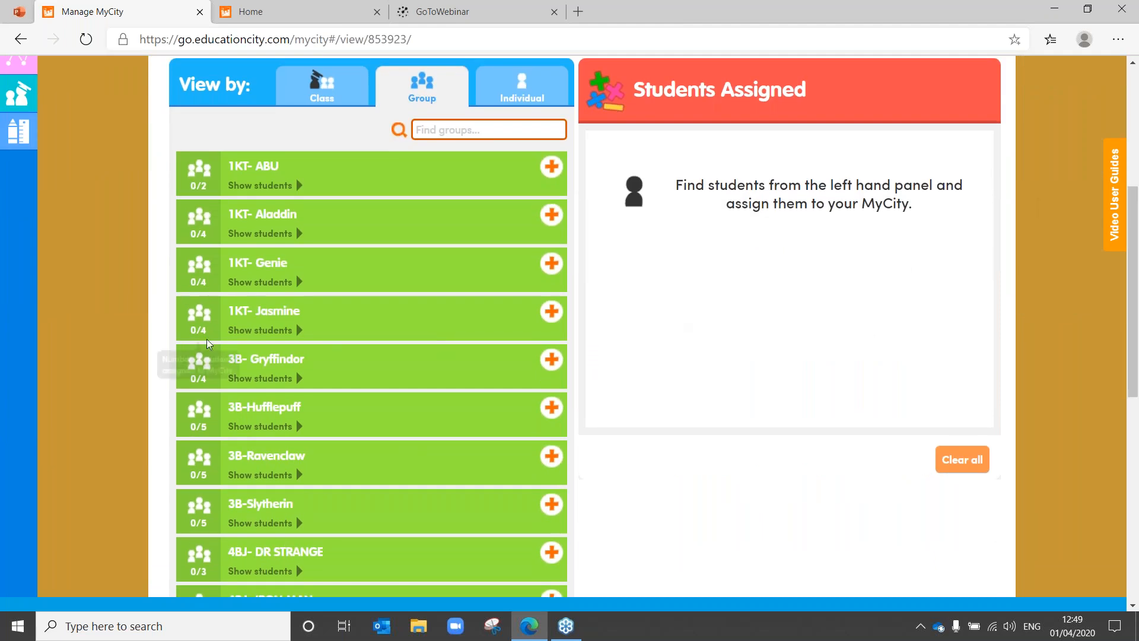
{"action": "left_click", "coordinate": [552, 360]}
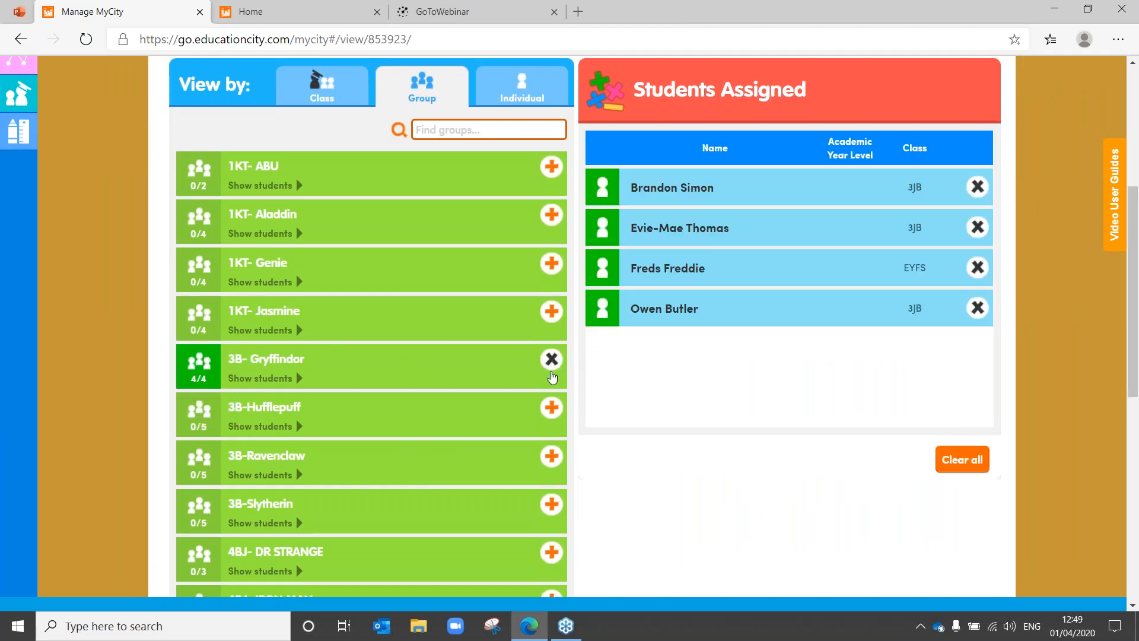
{"action": "left_click", "coordinate": [552, 408]}
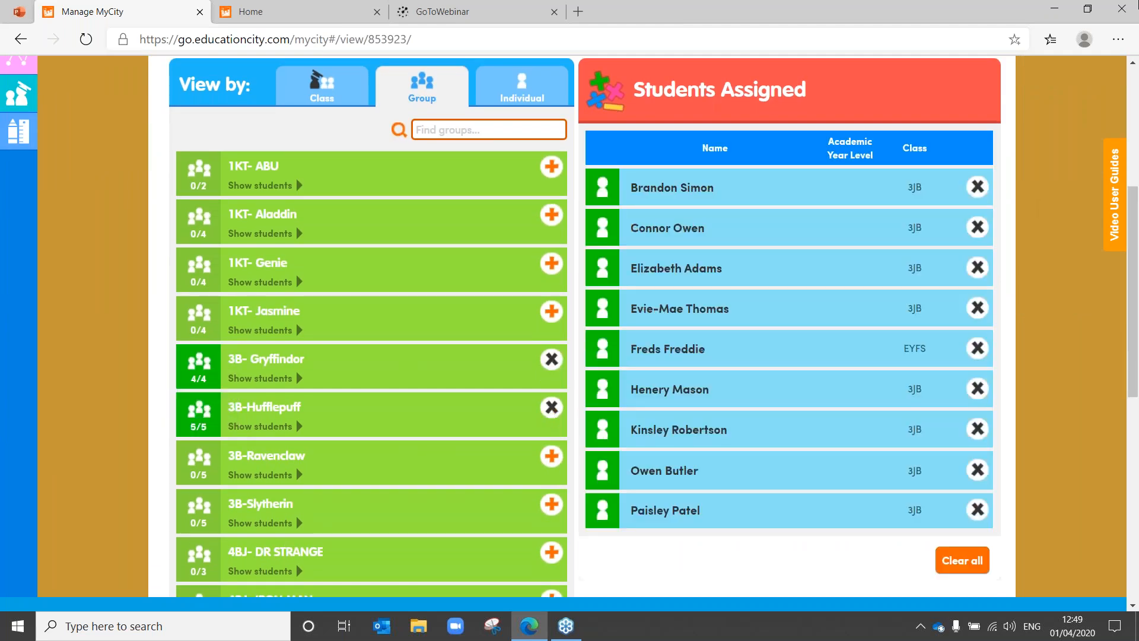
{"action": "left_click_drag", "start_coordinate": [1130, 193], "coordinate": [1130, 103]}
{"action": "left_click", "coordinate": [595, 221]}
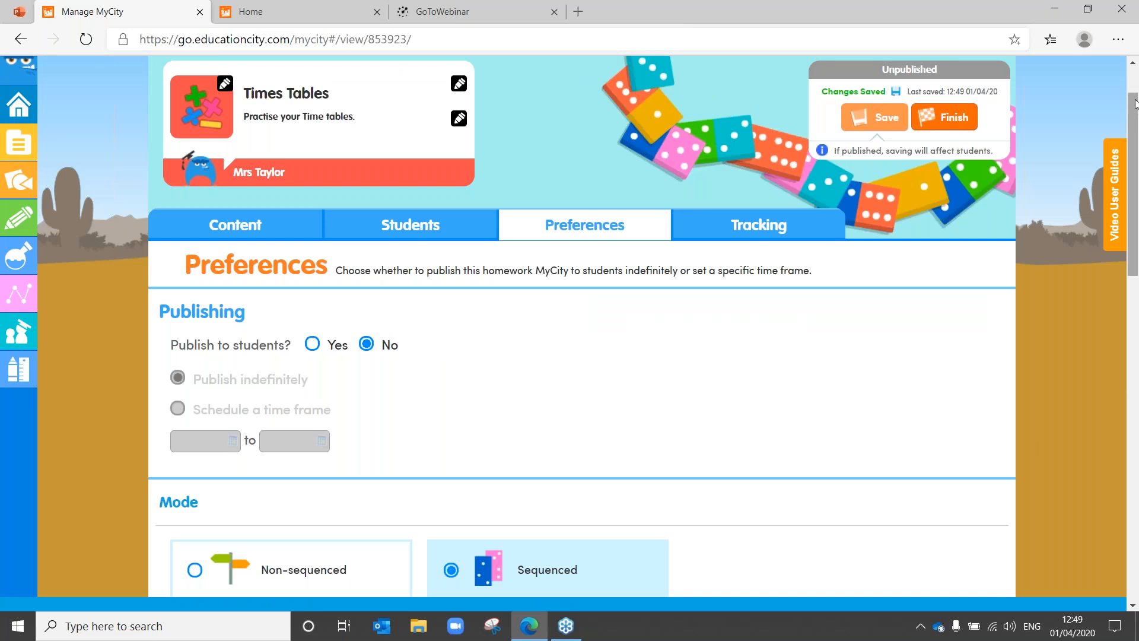
Step: Set Publish to students to Yes (indefinitely), save, and view Tracking with nine students at 0/8
{"action": "left_click_drag", "start_coordinate": [1134, 104], "coordinate": [1137, 427]}
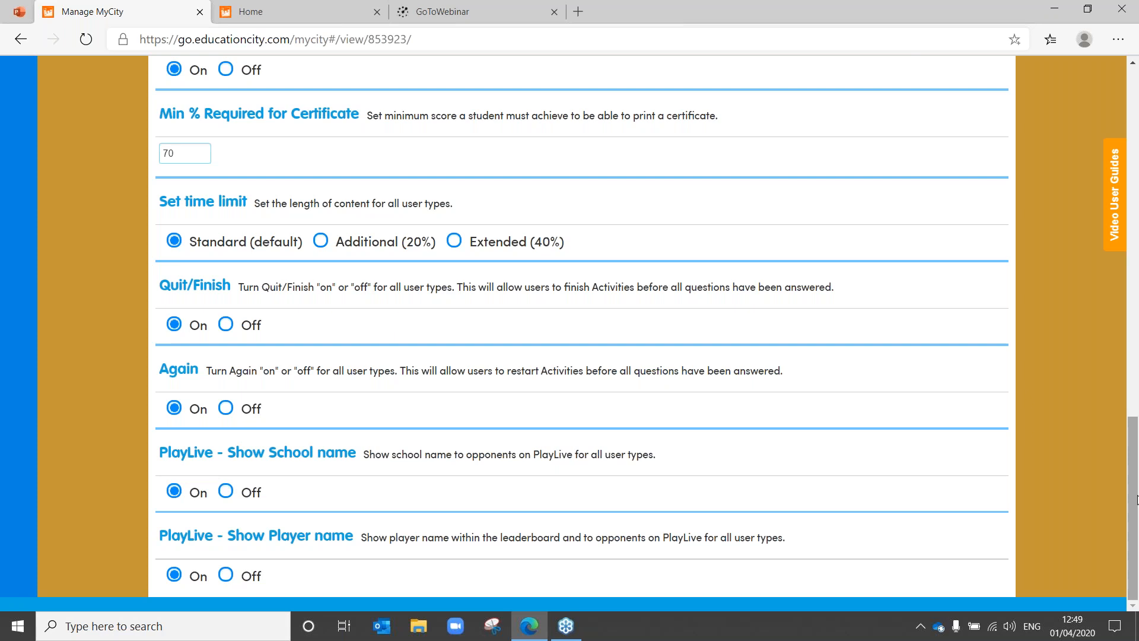
{"action": "left_click_drag", "start_coordinate": [1136, 497], "coordinate": [1136, 168]}
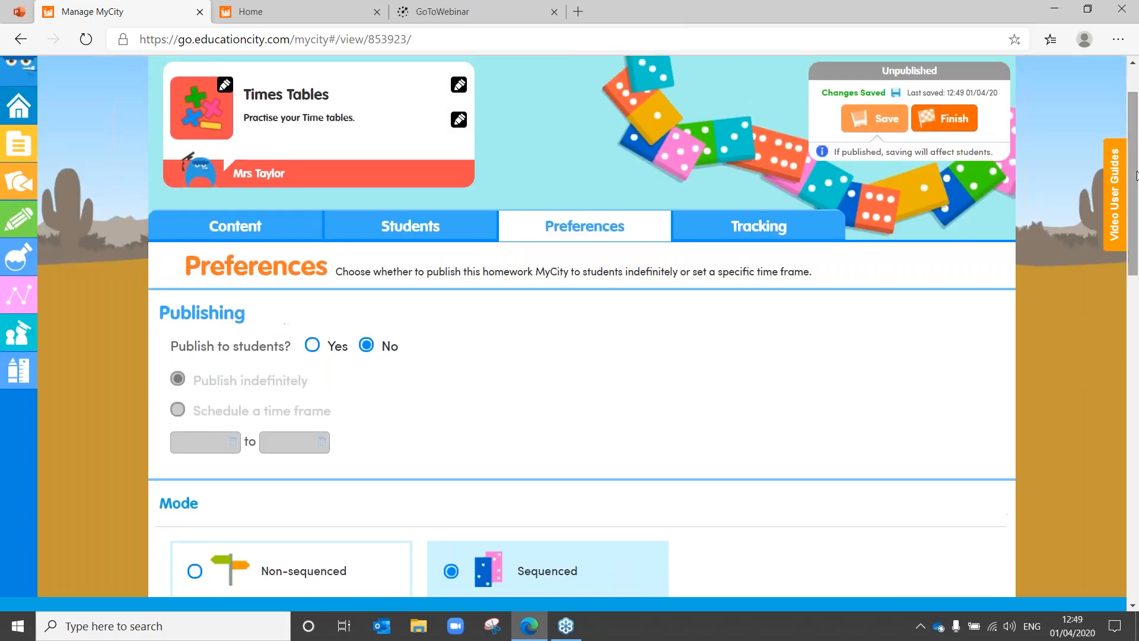
{"action": "left_click", "coordinate": [314, 346]}
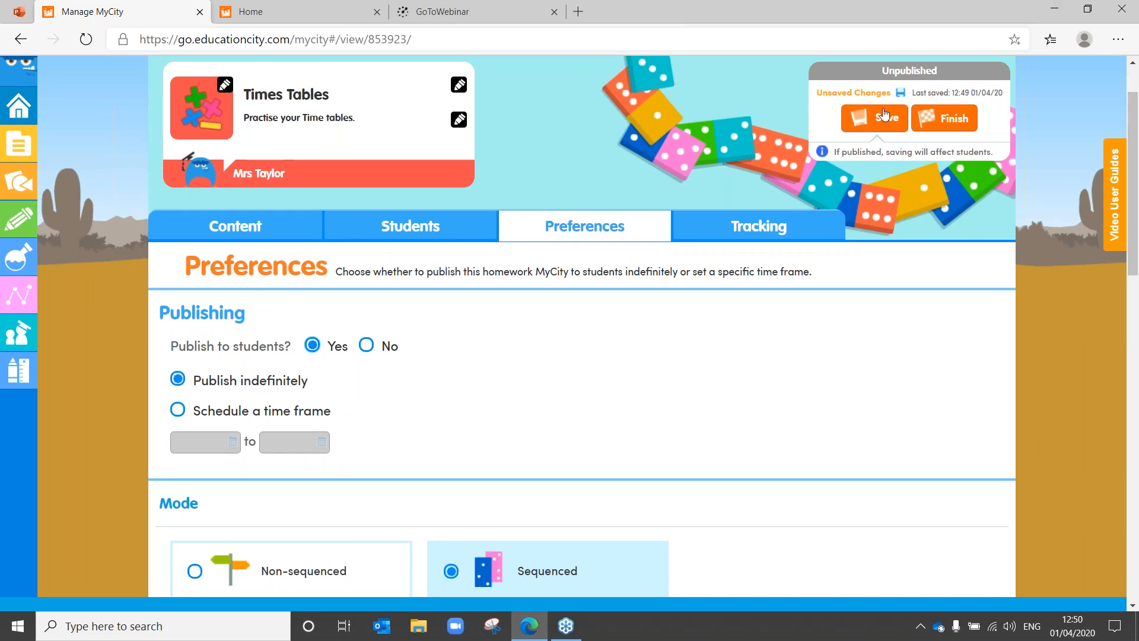
{"action": "left_click", "coordinate": [885, 118]}
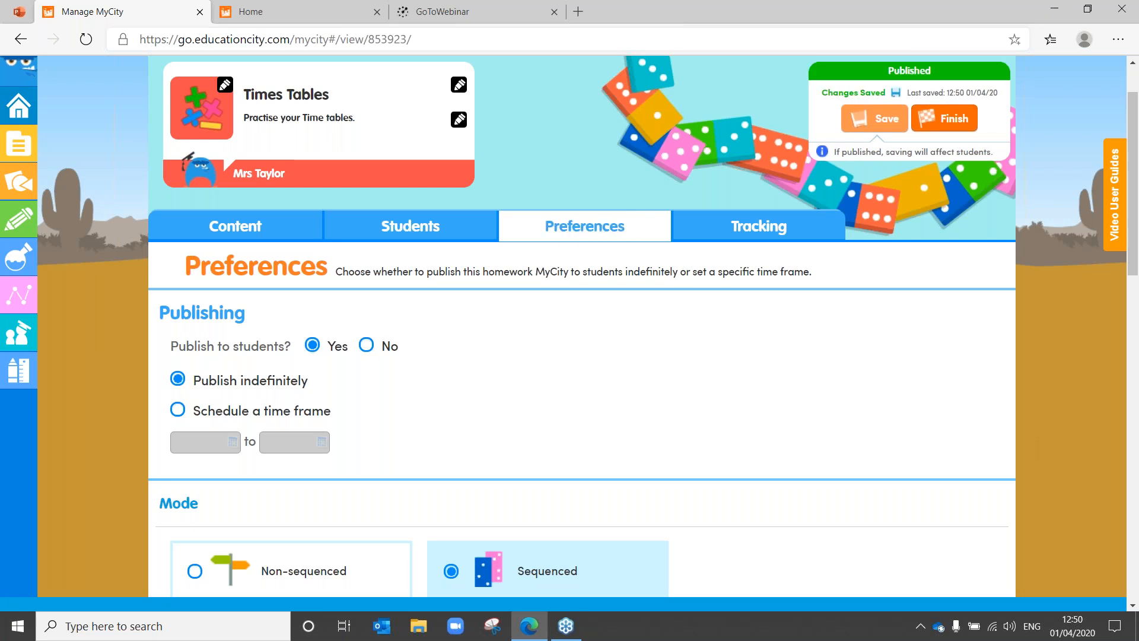
{"action": "left_click", "coordinate": [750, 236]}
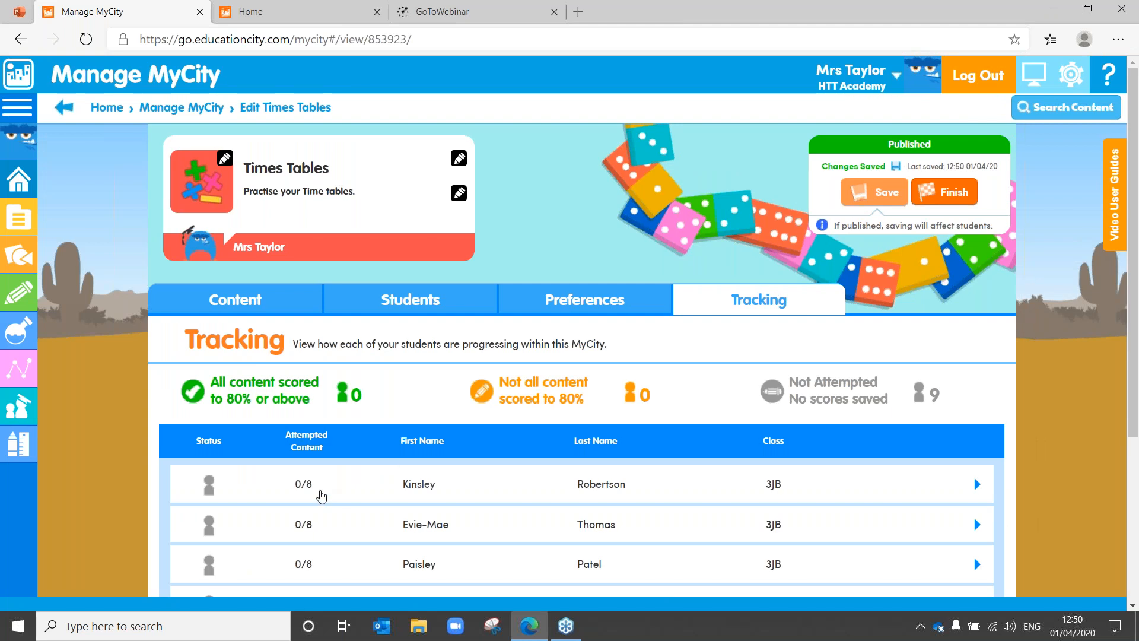
Step: Expand one student's per-activity scores in Tracking, then request teacher log out
{"action": "left_click", "coordinate": [321, 496]}
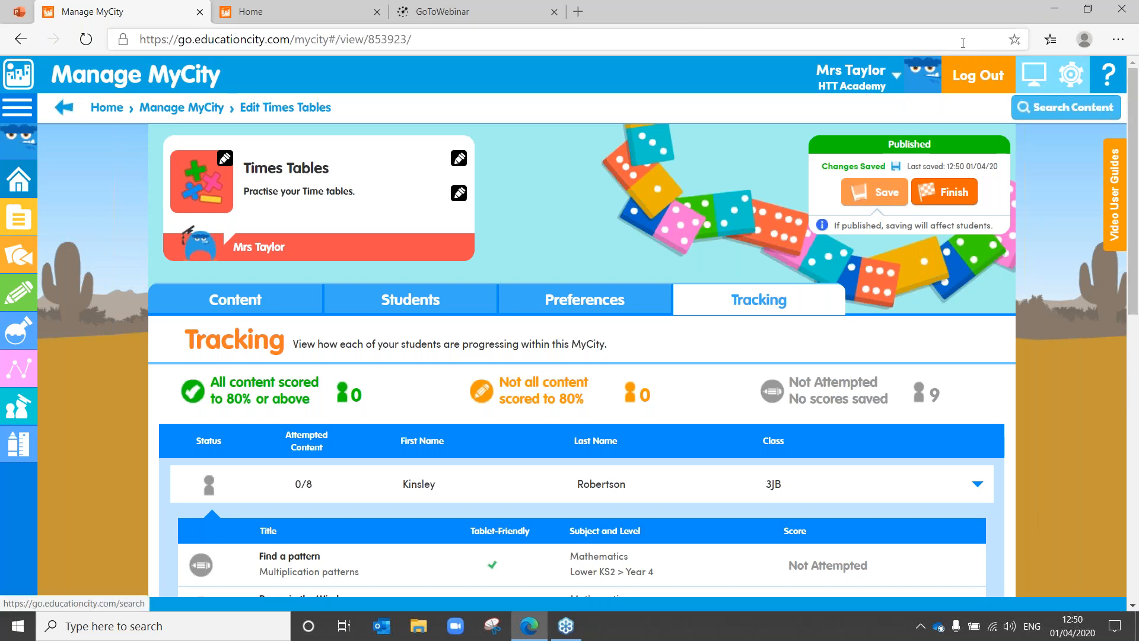
{"action": "left_click", "coordinate": [983, 81]}
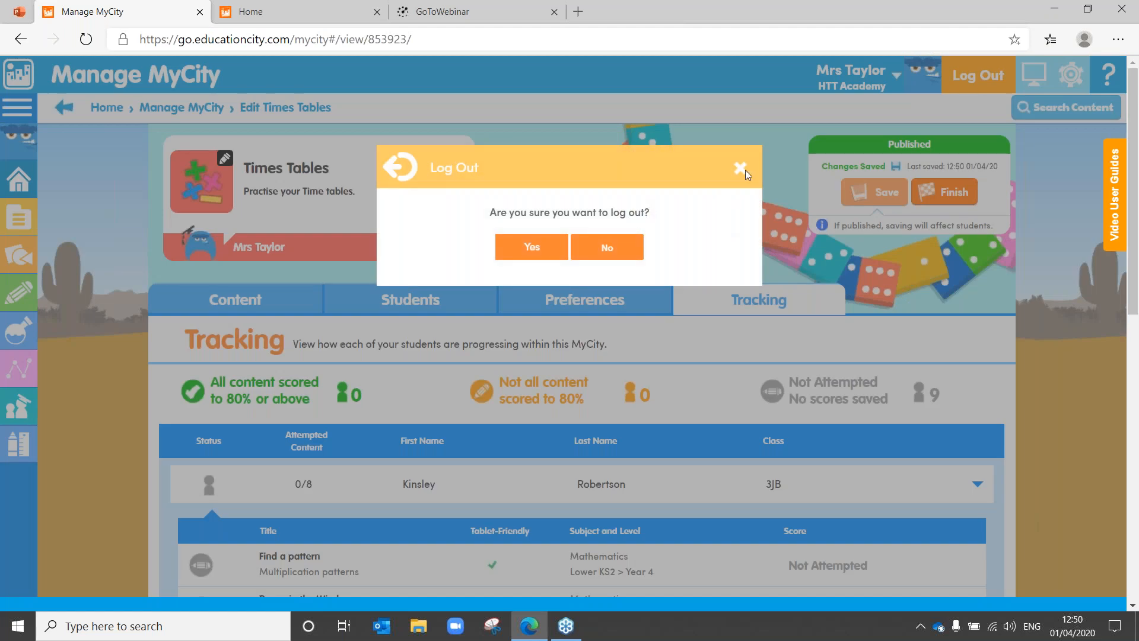
Step: Confirm log out and sign in with the student's username and password
{"action": "left_click", "coordinate": [527, 249]}
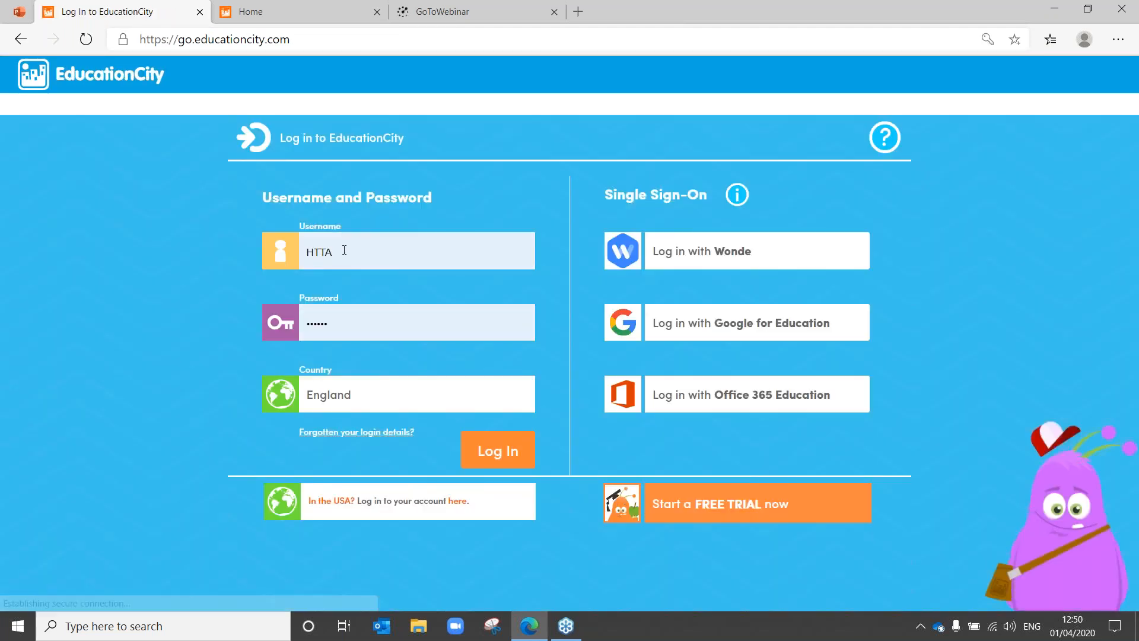
{"action": "double_click", "coordinate": [344, 250]}
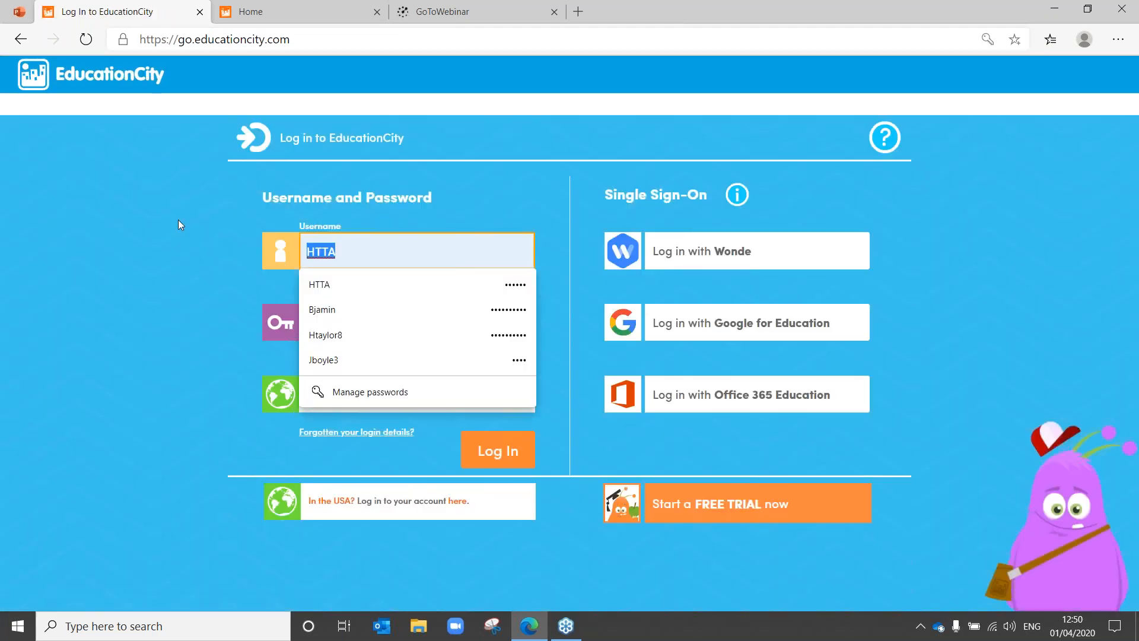
{"action": "type", "text": "Brandon1010"}
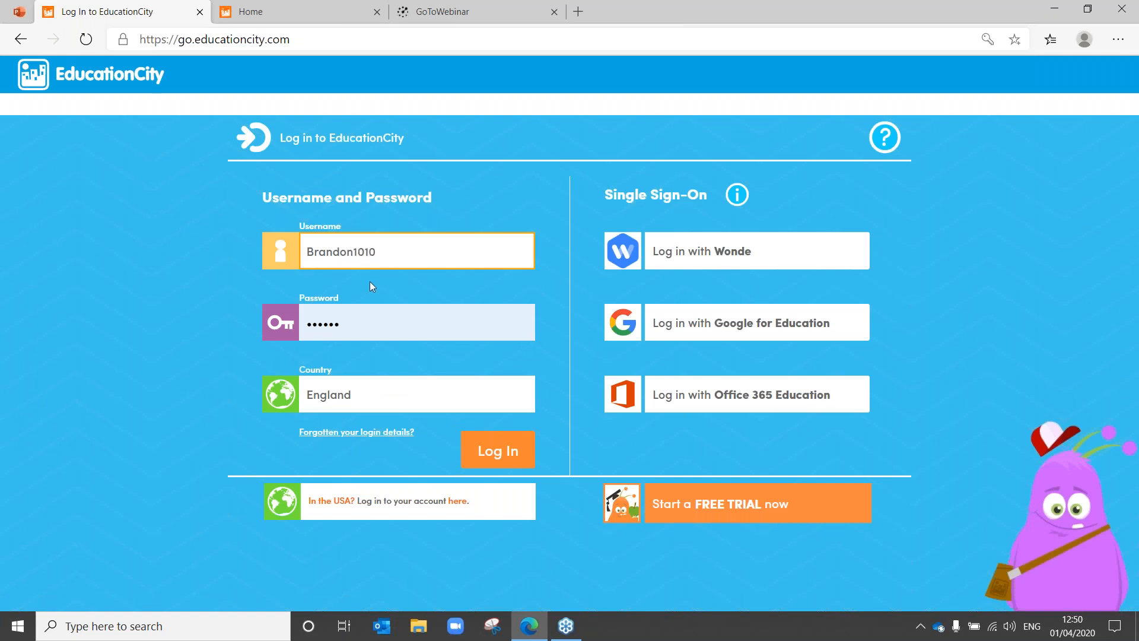
{"action": "left_click", "coordinate": [382, 312]}
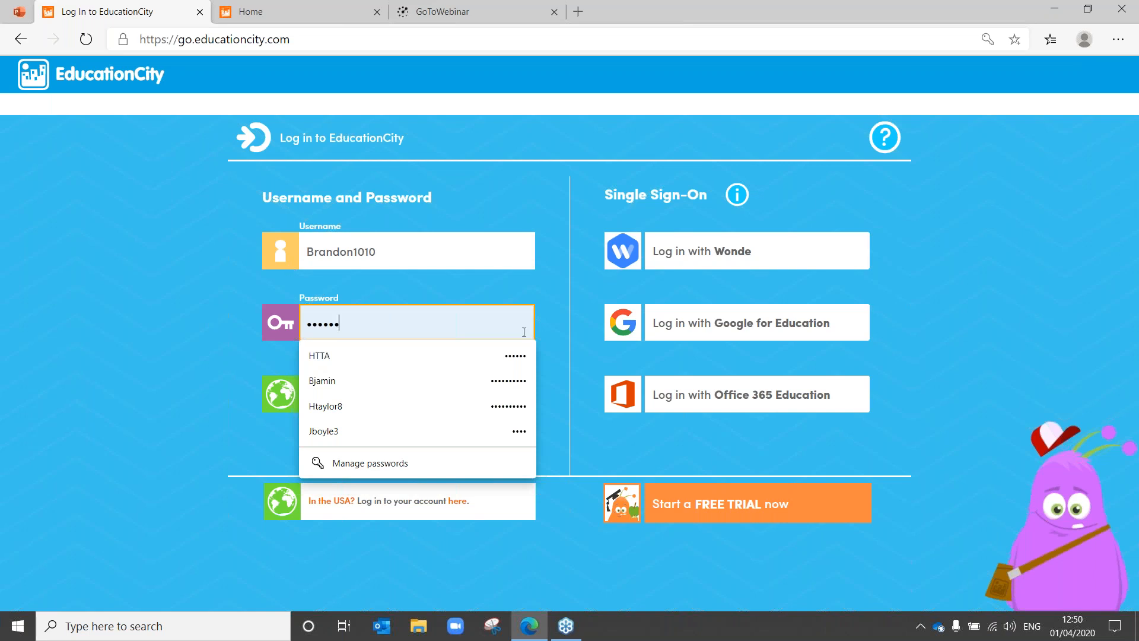
{"action": "left_click_drag", "start_coordinate": [385, 324], "coordinate": [180, 318]}
{"action": "type", "text": "••••"}
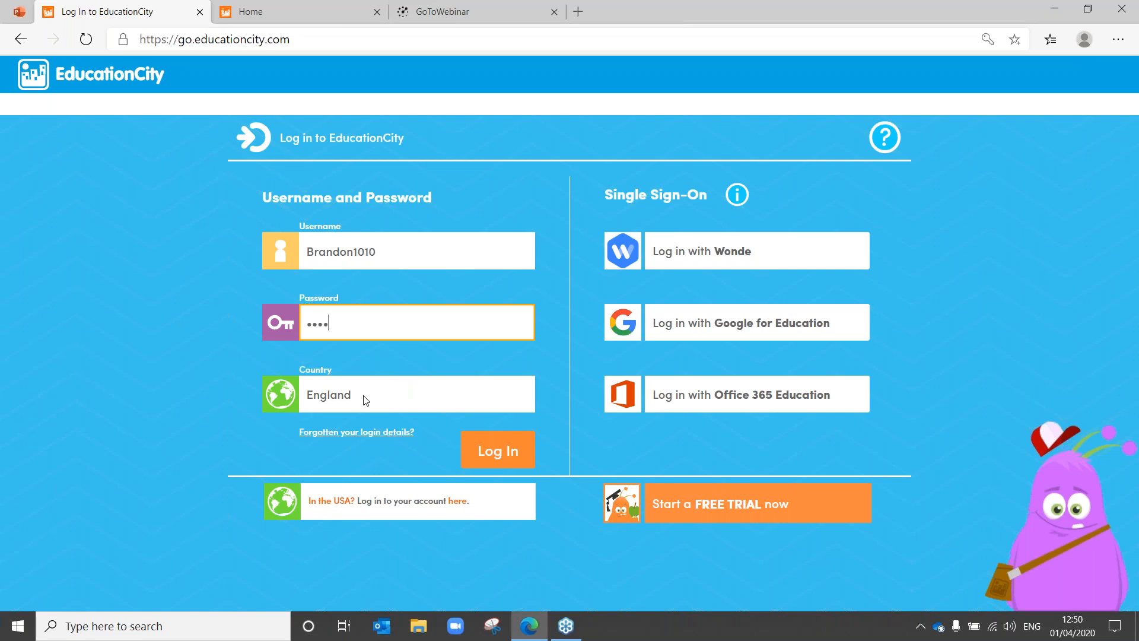
{"action": "left_click", "coordinate": [493, 462]}
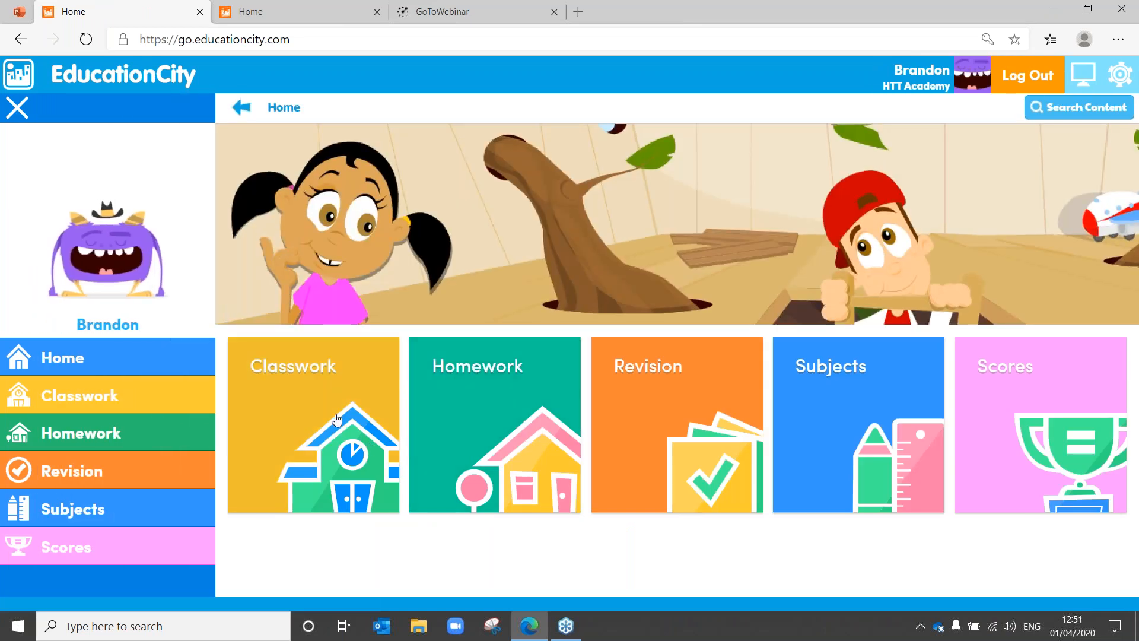
{"action": "left_click", "coordinate": [508, 424]}
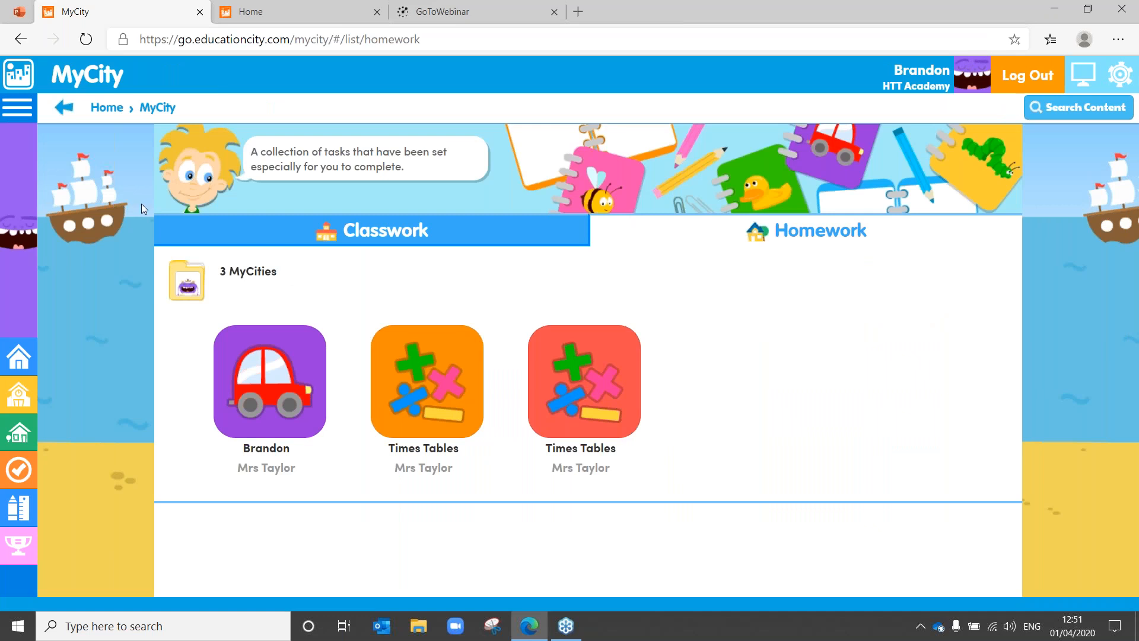
{"action": "left_click", "coordinate": [476, 246]}
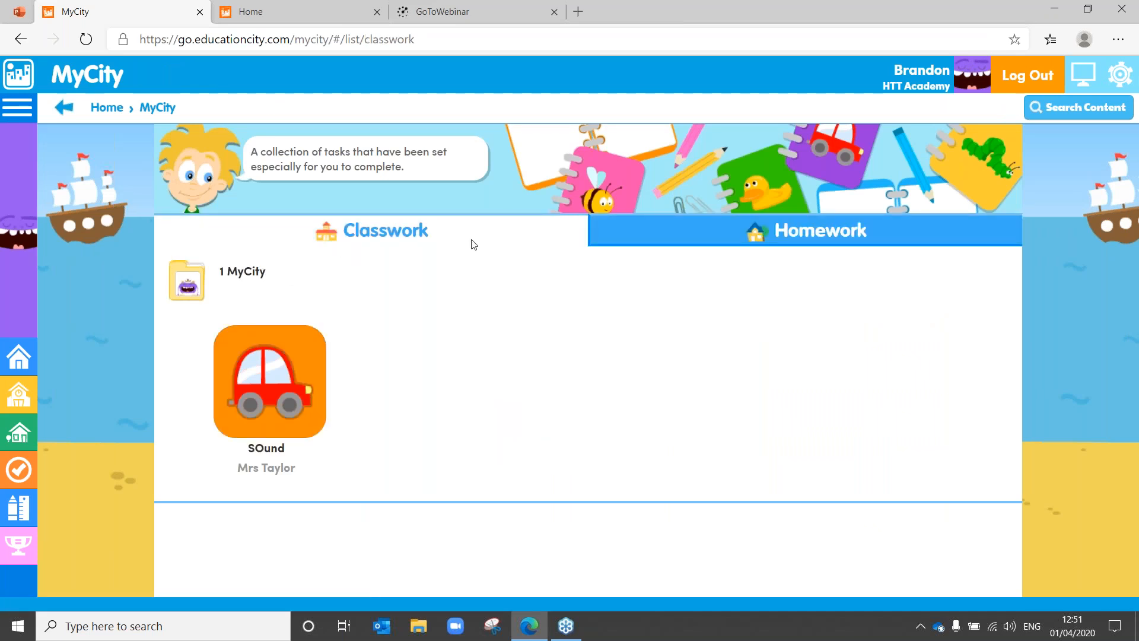
{"action": "left_click", "coordinate": [18, 74]}
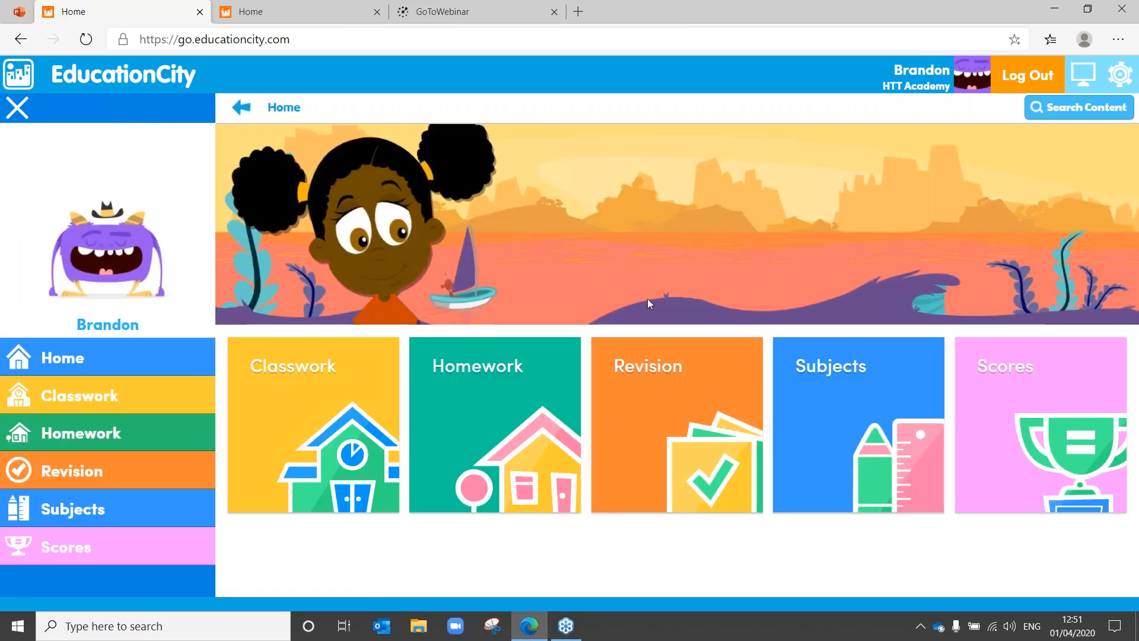
{"action": "left_click", "coordinate": [672, 411]}
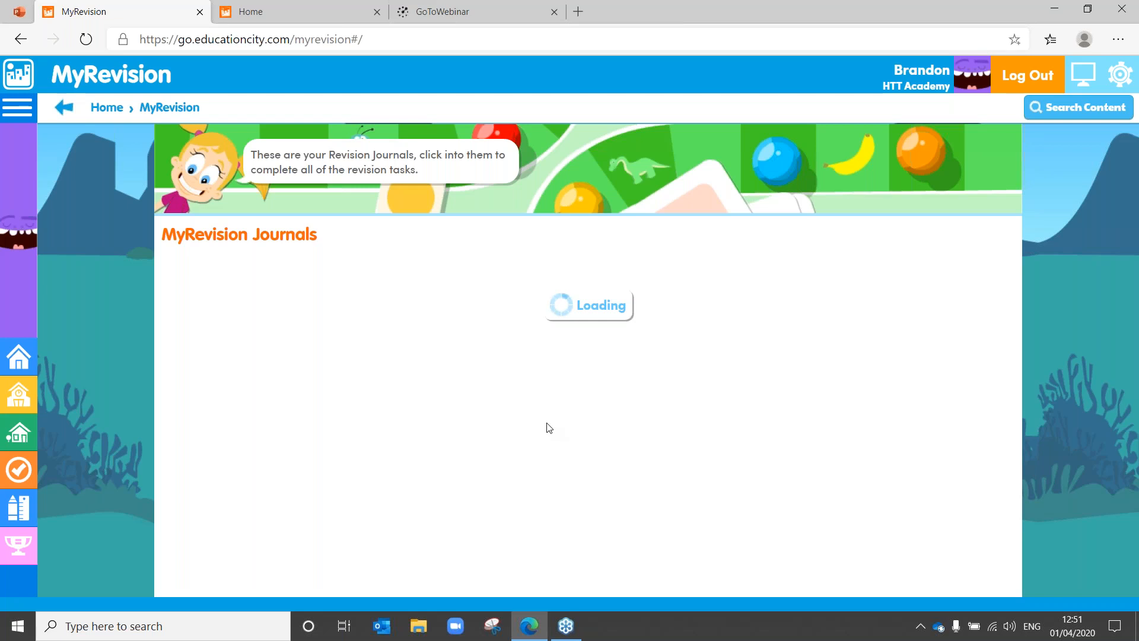
{"action": "left_click", "coordinate": [61, 107]}
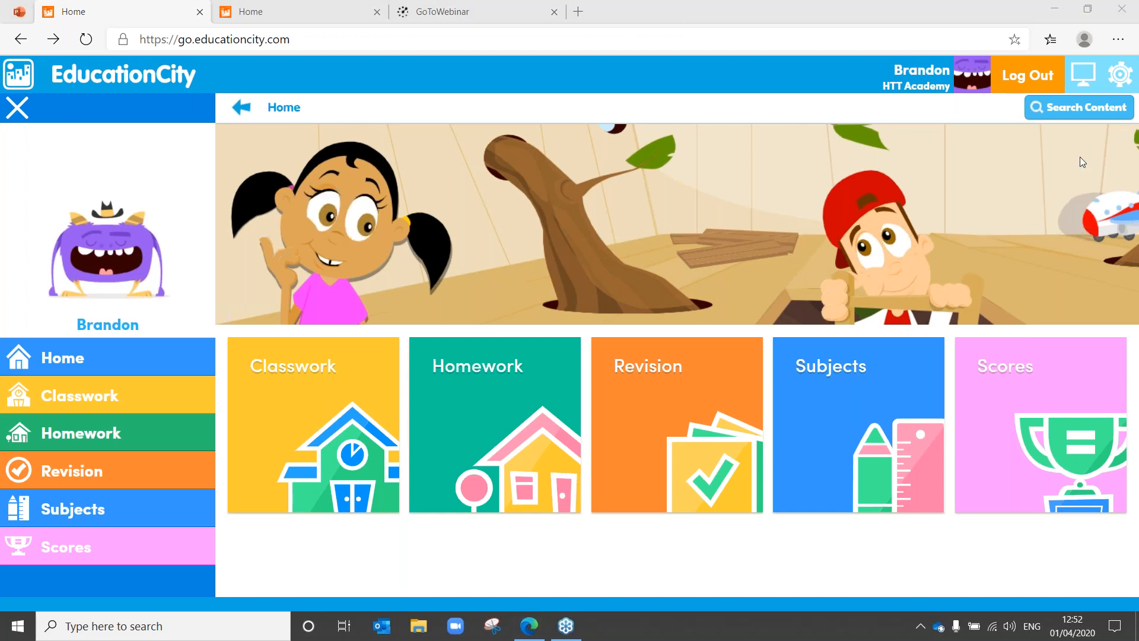
Step: Open Subjects > Mathematics > Year 4 > Times Tables, scroll the tiles, and request student log out
{"action": "left_click", "coordinate": [861, 401]}
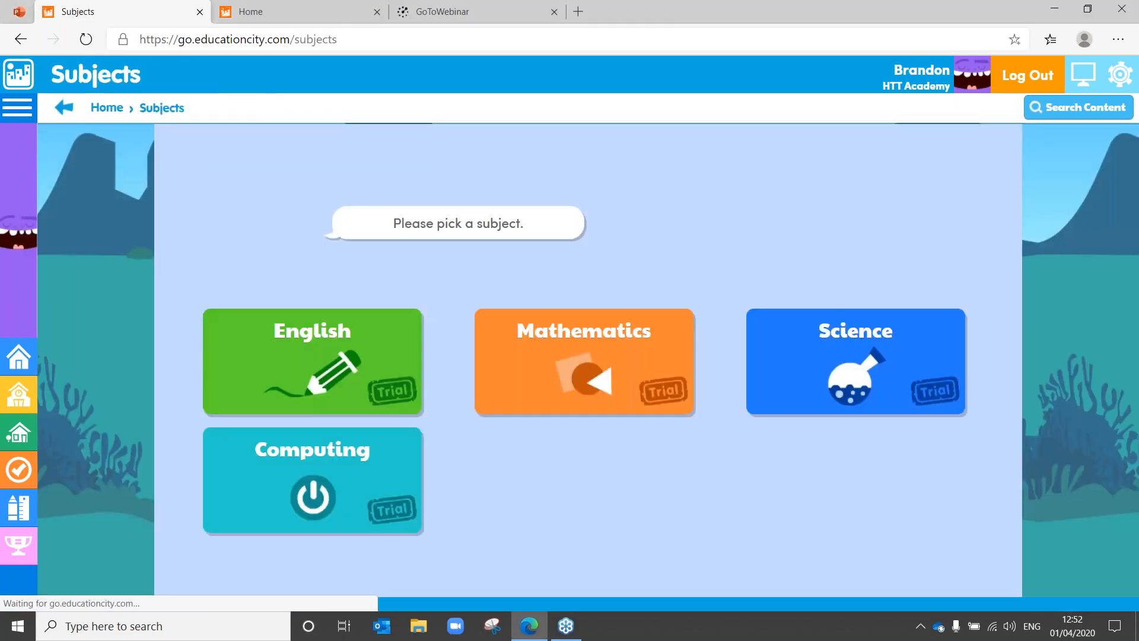
{"action": "left_click", "coordinate": [601, 375]}
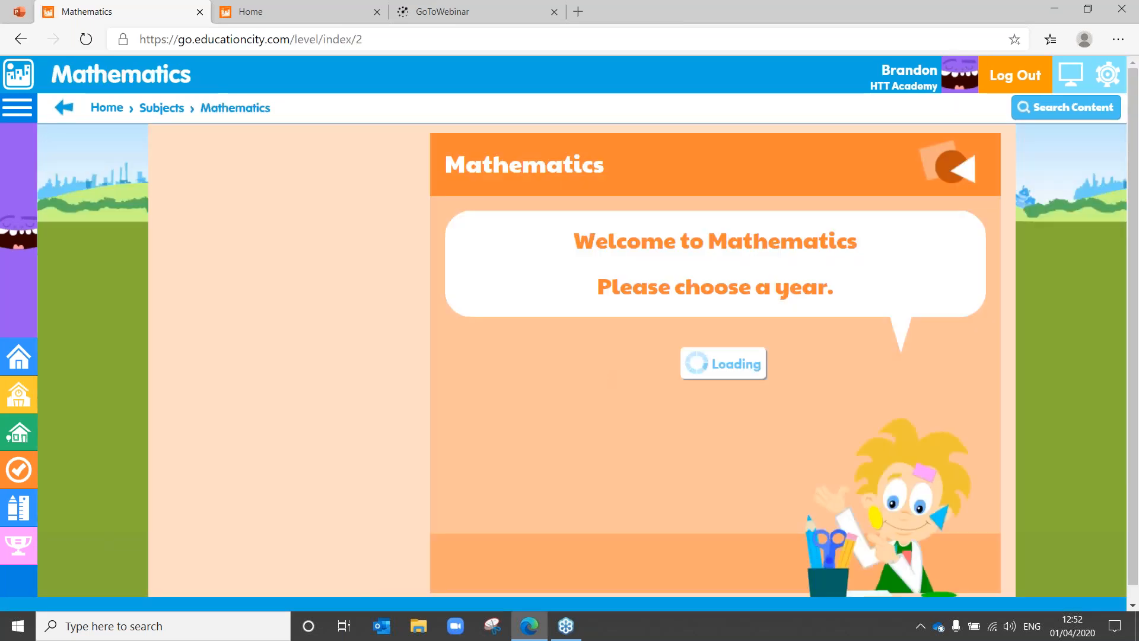
{"action": "left_click", "coordinate": [387, 350]}
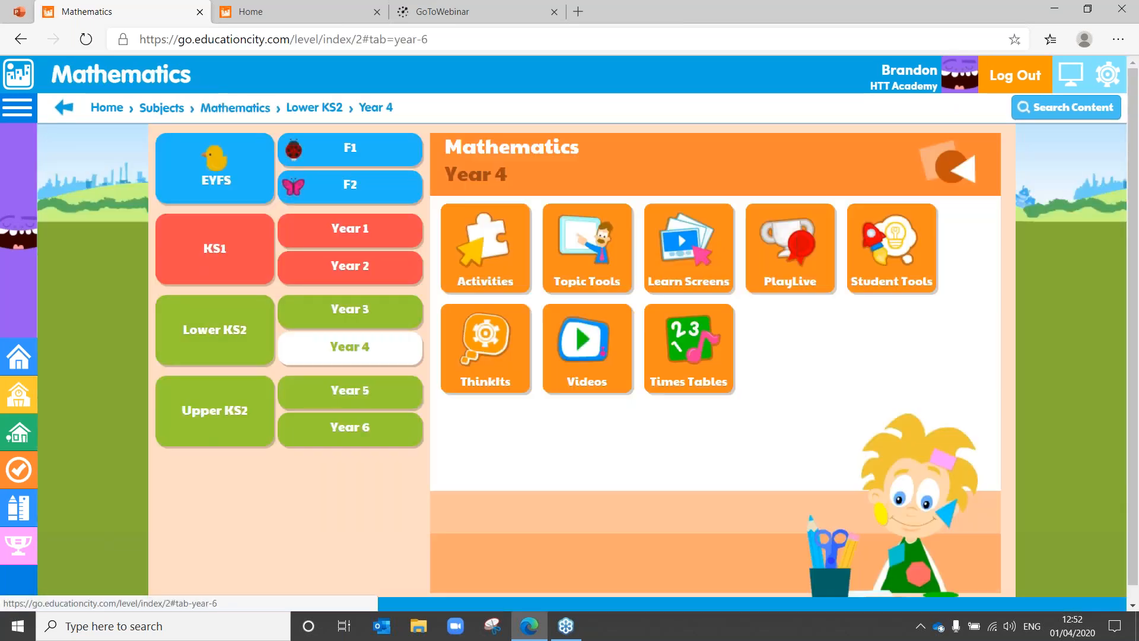
{"action": "left_click", "coordinate": [681, 363]}
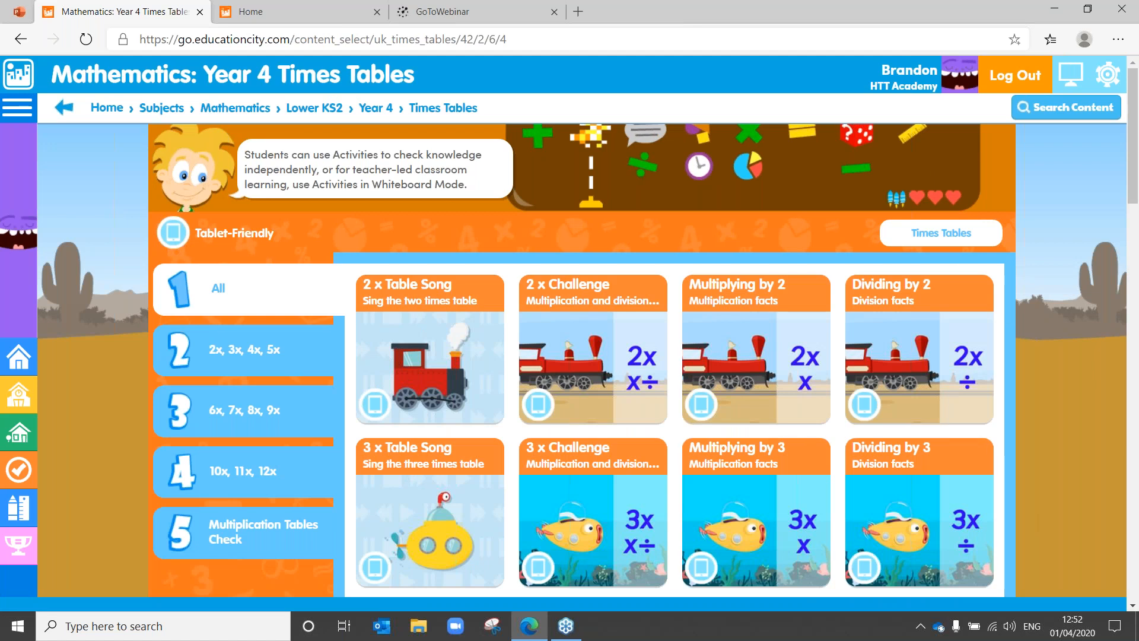
{"action": "left_click", "coordinate": [1133, 606]}
{"action": "left_click_drag", "start_coordinate": [1133, 606], "coordinate": [1133, 606]}
{"action": "left_click", "coordinate": [1132, 62]}
{"action": "left_click_drag", "start_coordinate": [1133, 62], "coordinate": [1132, 62]}
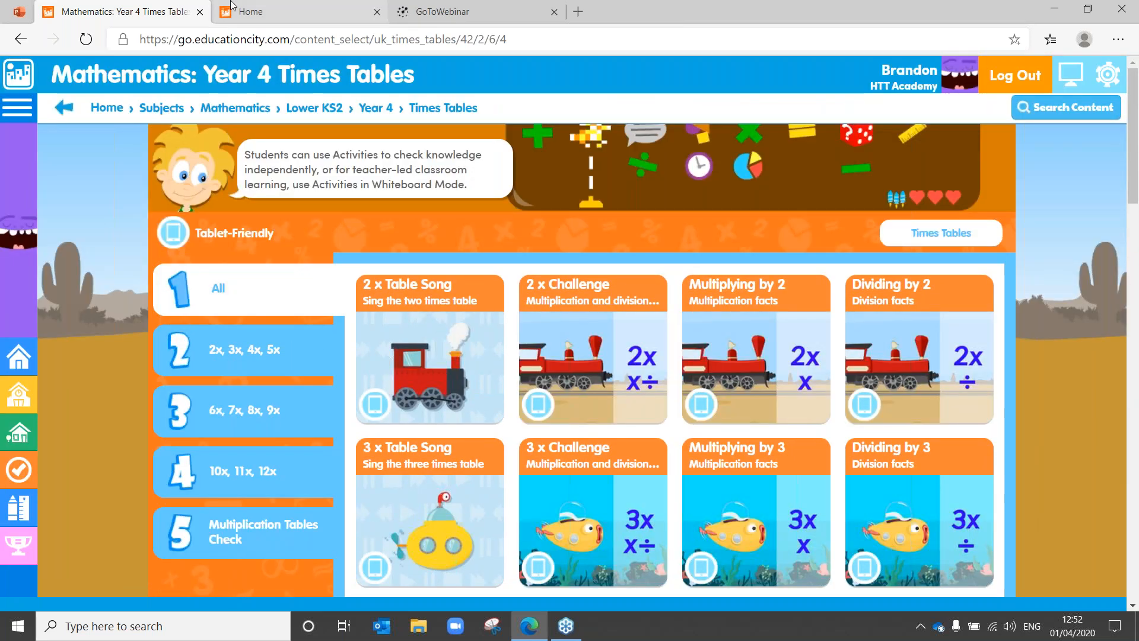
{"action": "left_click", "coordinate": [1030, 78]}
Step: Confirm the student log out, return to the PowerPoint deck, and advance to 'Then what?'
{"action": "left_click", "coordinate": [522, 249]}
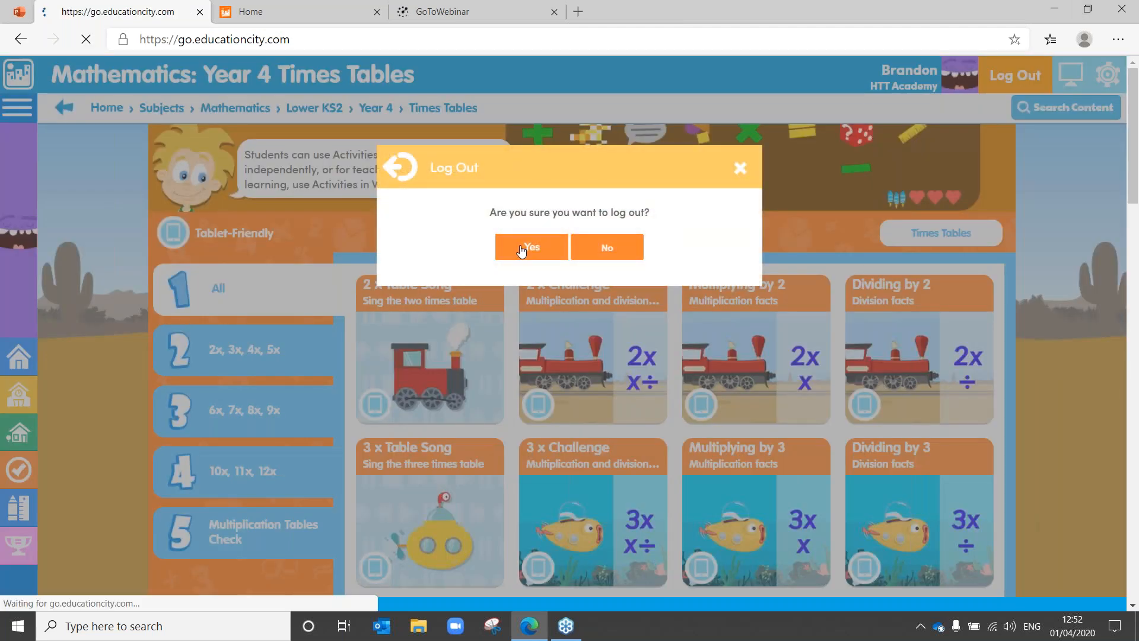
{"action": "left_click", "coordinate": [17, 11]}
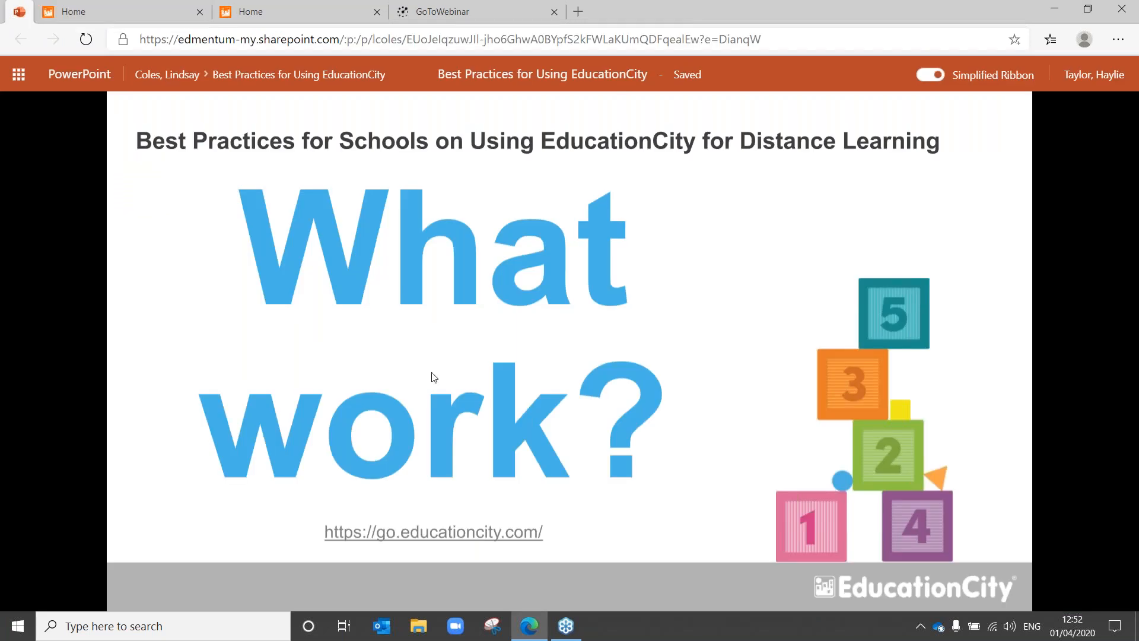
{"action": "left_click", "coordinate": [432, 372]}
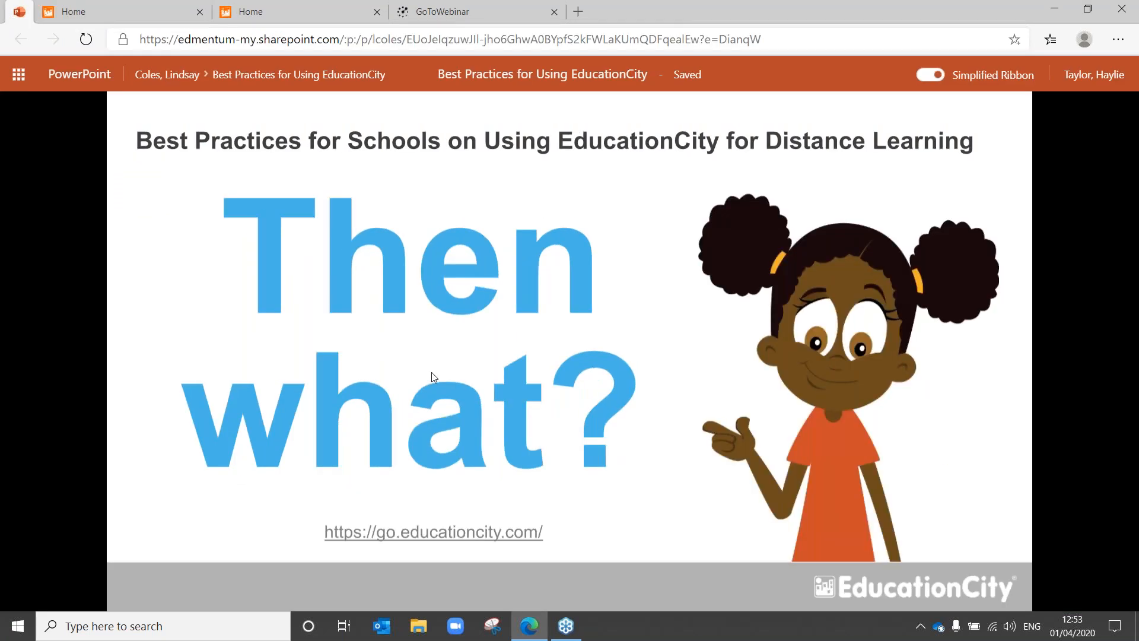
Step: Run a View Student Scores search by Class from 01/02/17 to 01/04/20
{"action": "left_click", "coordinate": [114, 5]}
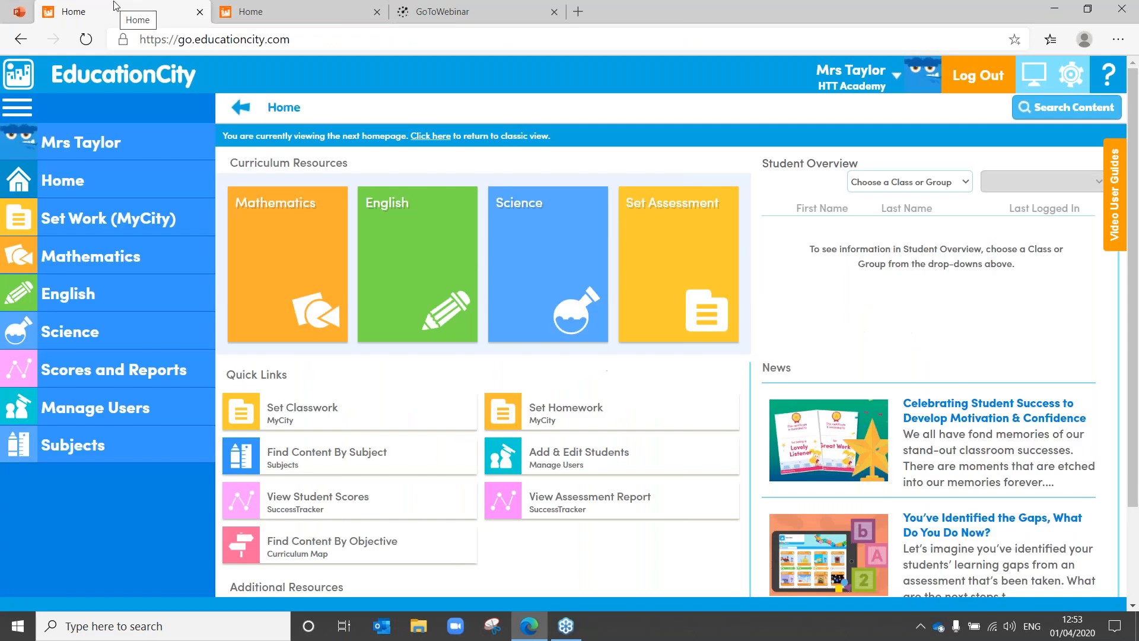
{"action": "left_click", "coordinate": [297, 508]}
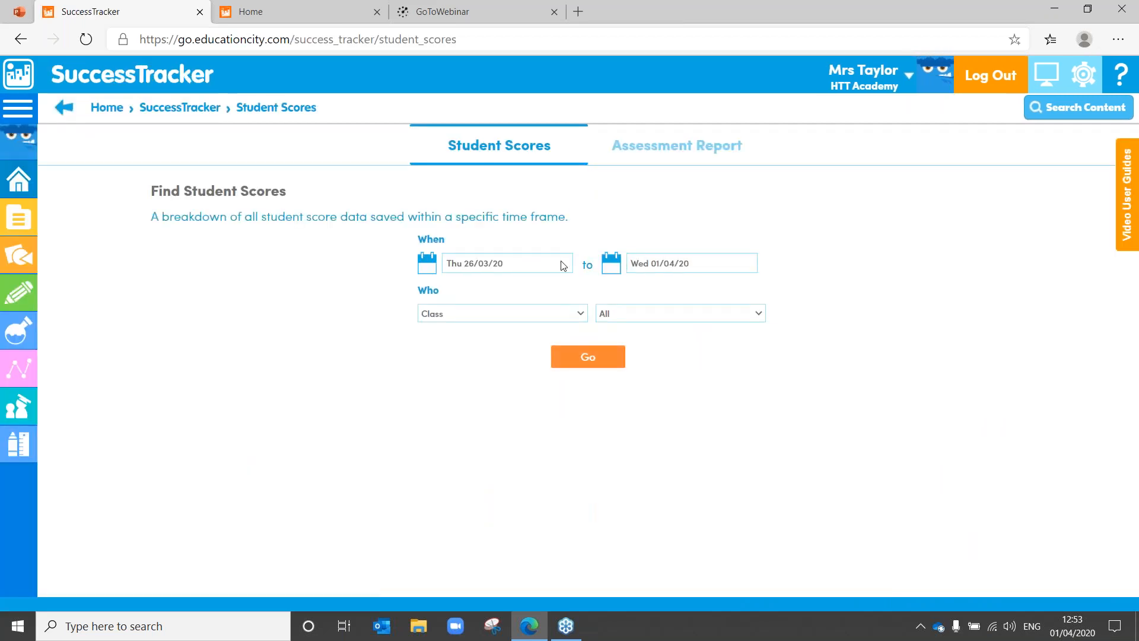
{"action": "left_click", "coordinate": [526, 268]}
{"action": "left_click", "coordinate": [511, 295]}
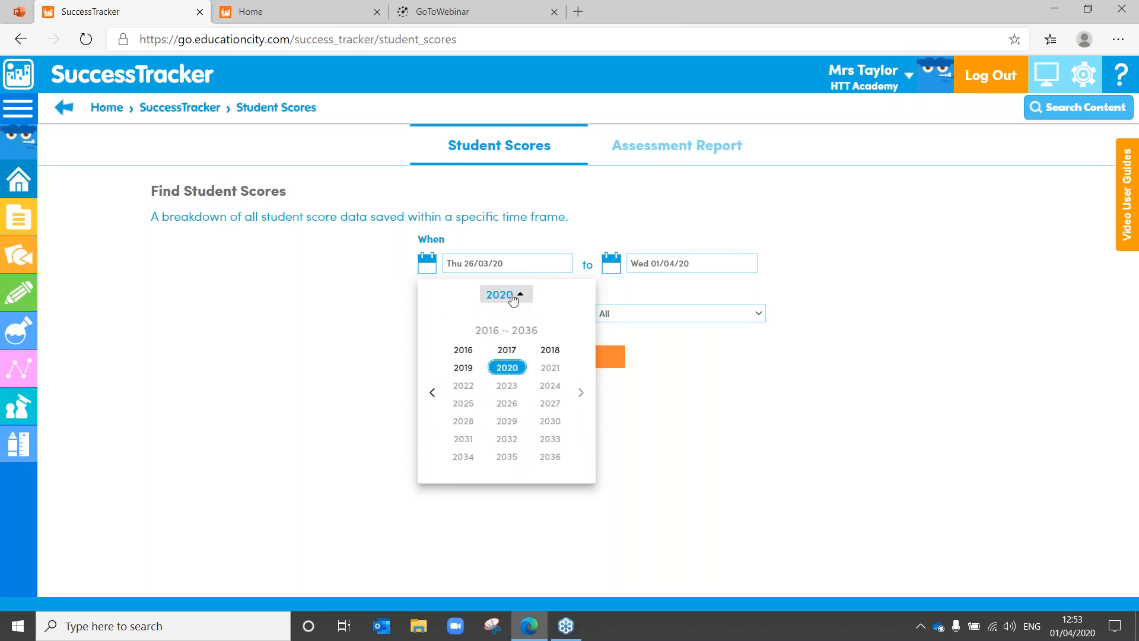
{"action": "left_click", "coordinate": [511, 351]}
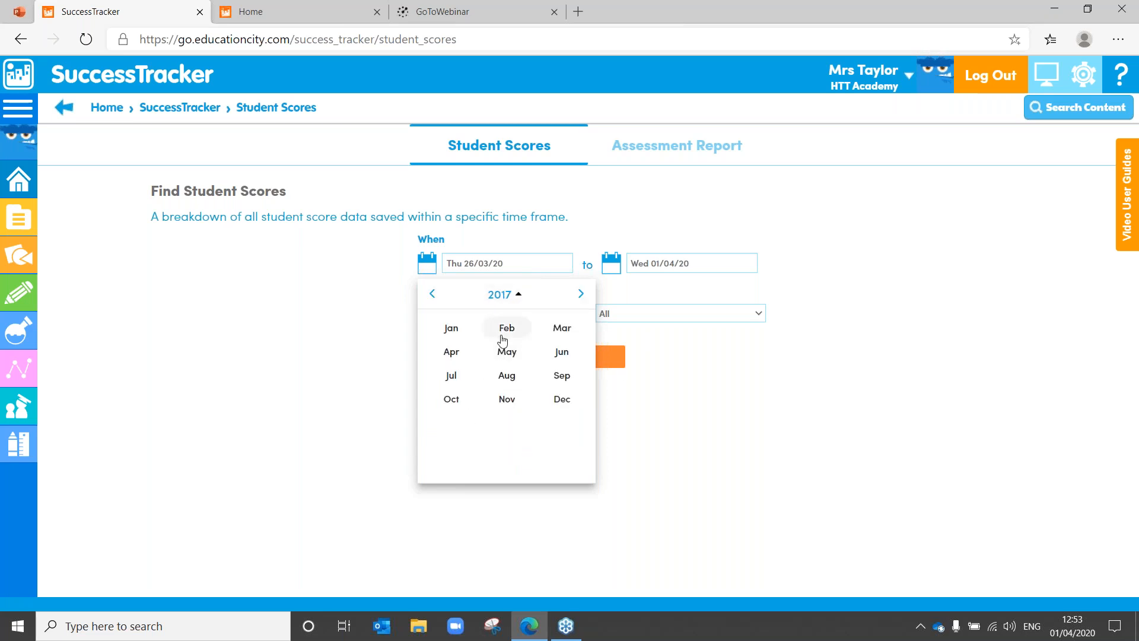
{"action": "left_click", "coordinate": [506, 328]}
{"action": "left_click", "coordinate": [507, 348]}
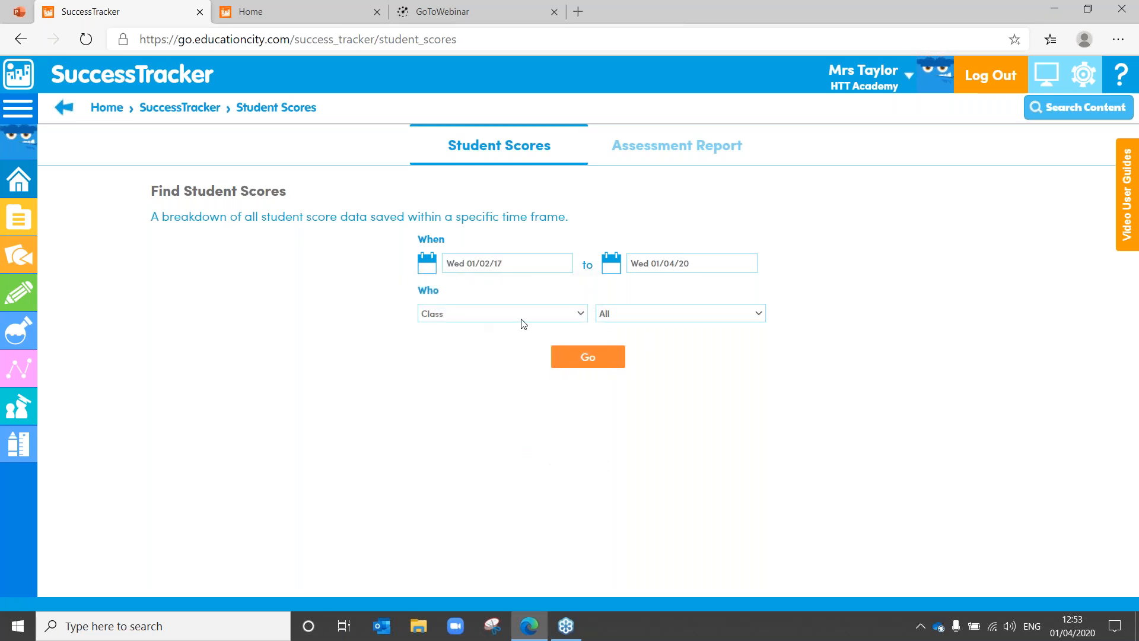
{"action": "left_click", "coordinate": [520, 319]}
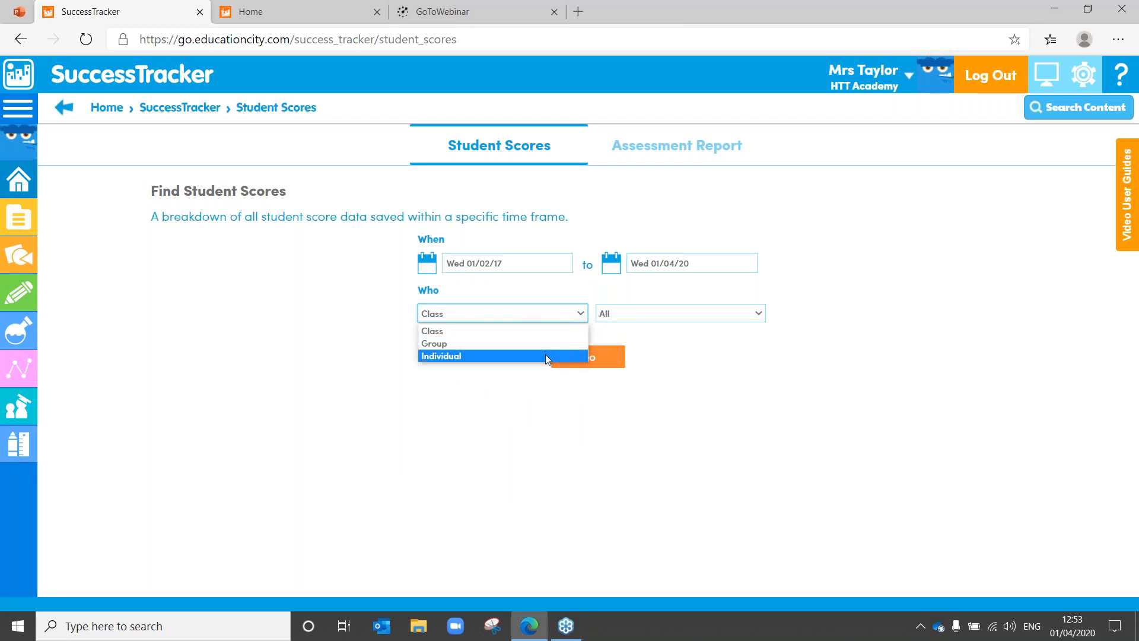
{"action": "left_click", "coordinate": [542, 331]}
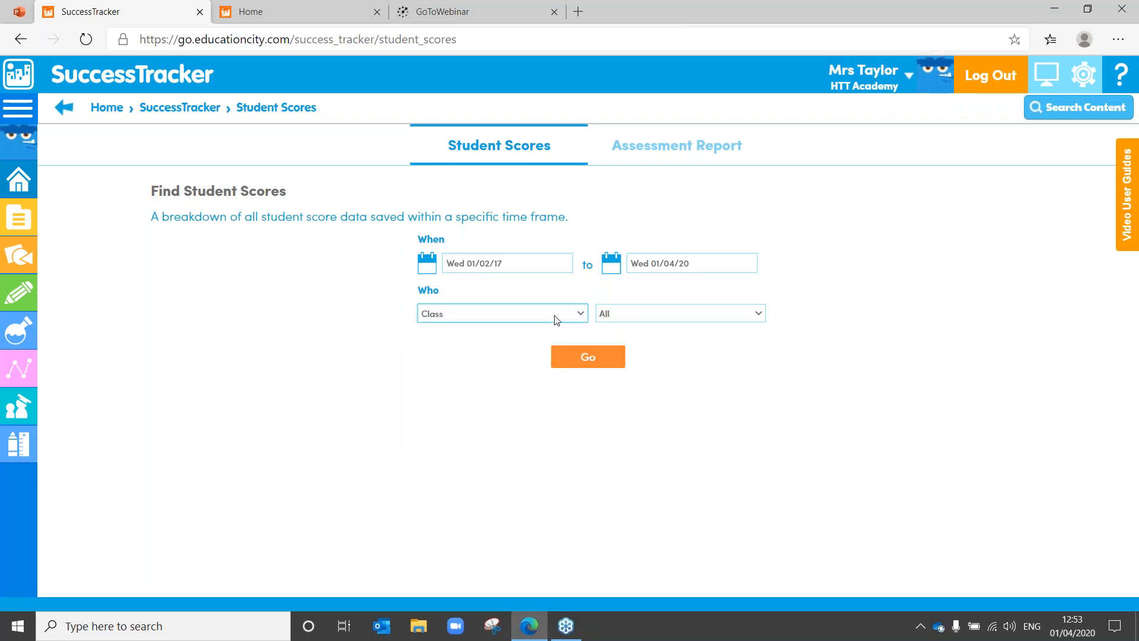
{"action": "left_click", "coordinate": [591, 357]}
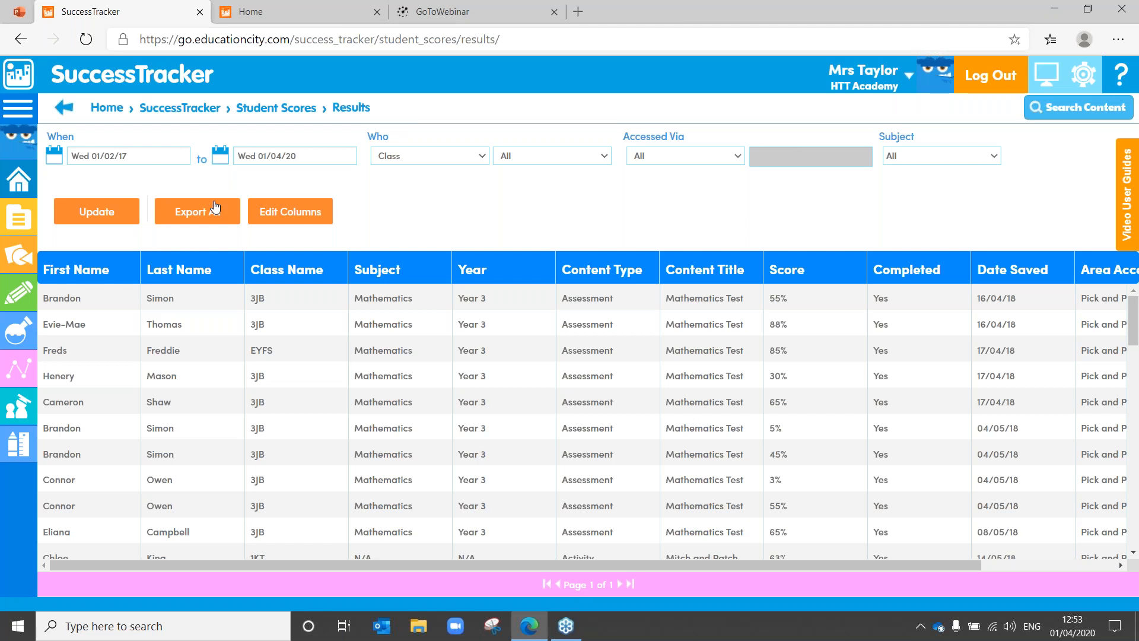
Step: Go back to the EducationCity home page, then advance the PowerPoint deck to the 'Any questions?' slide
{"action": "left_click", "coordinate": [23, 77]}
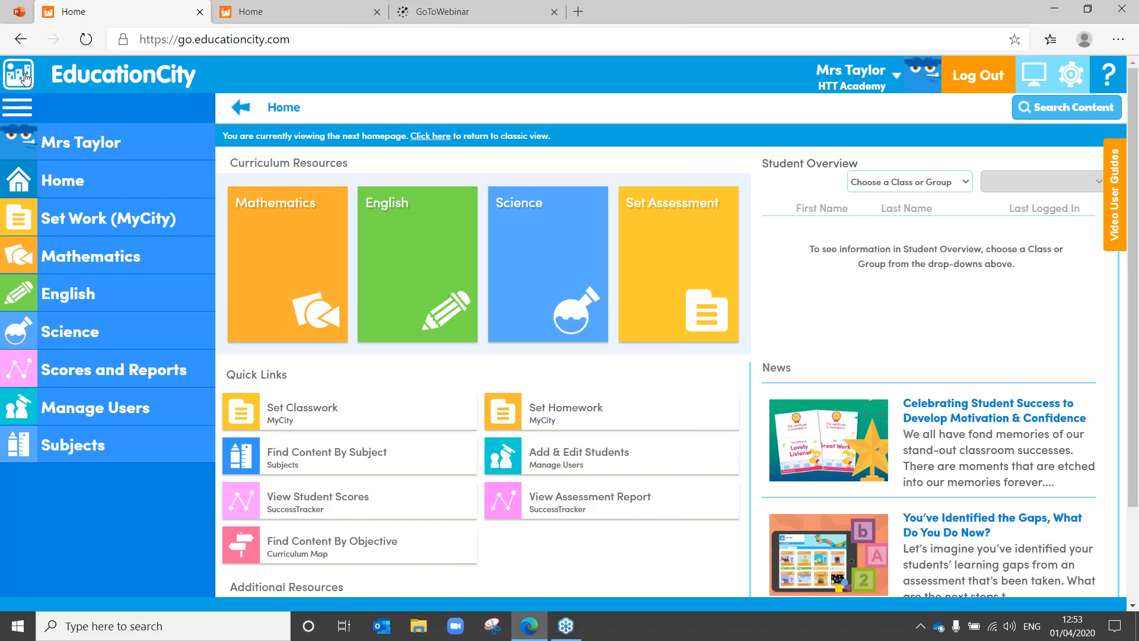
{"action": "left_click", "coordinate": [17, 14]}
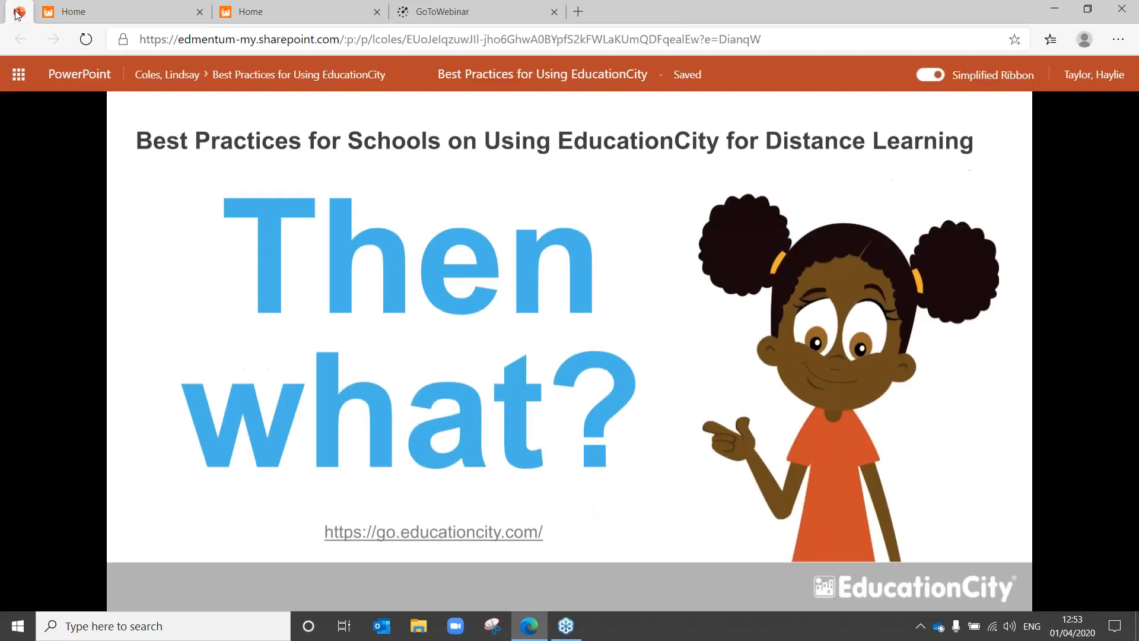
{"action": "left_click", "coordinate": [381, 371]}
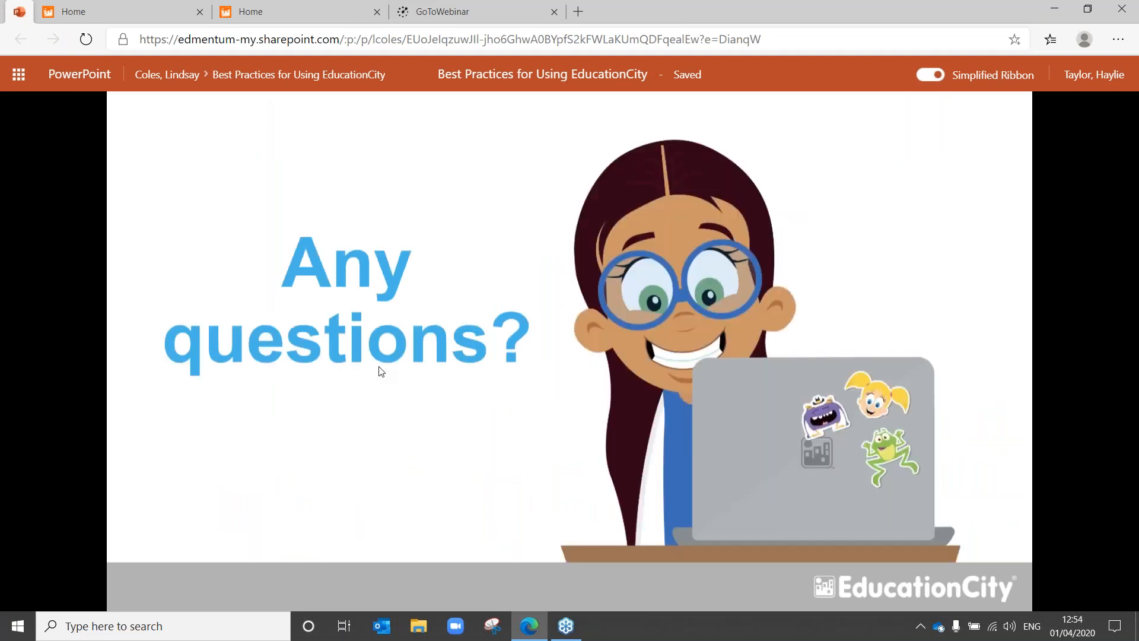